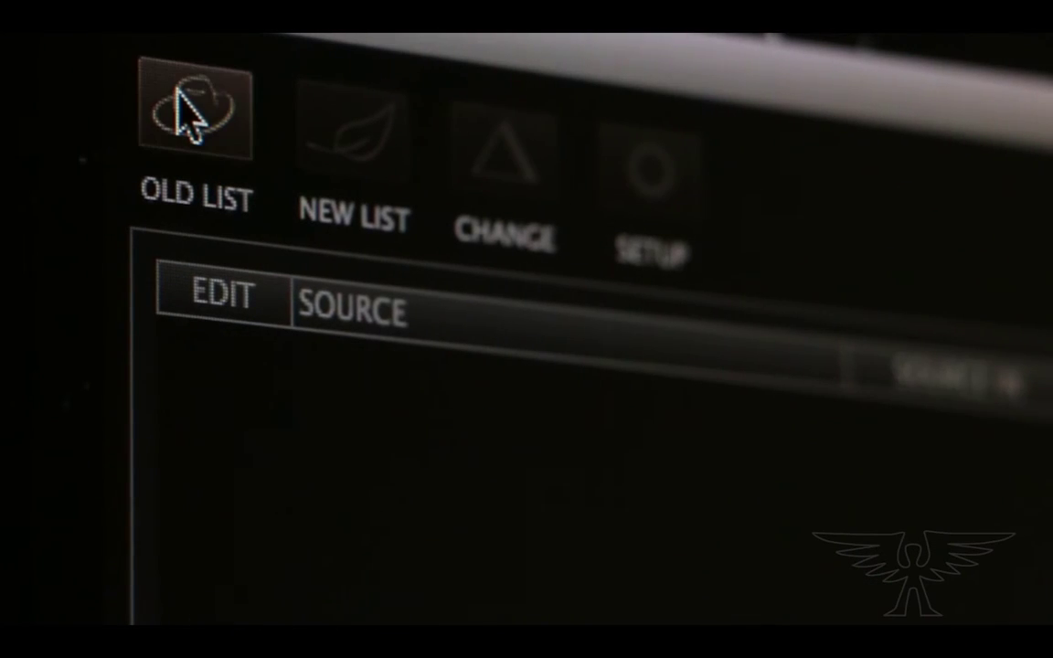
{"action": "left_click", "coordinate": [388, 133]}
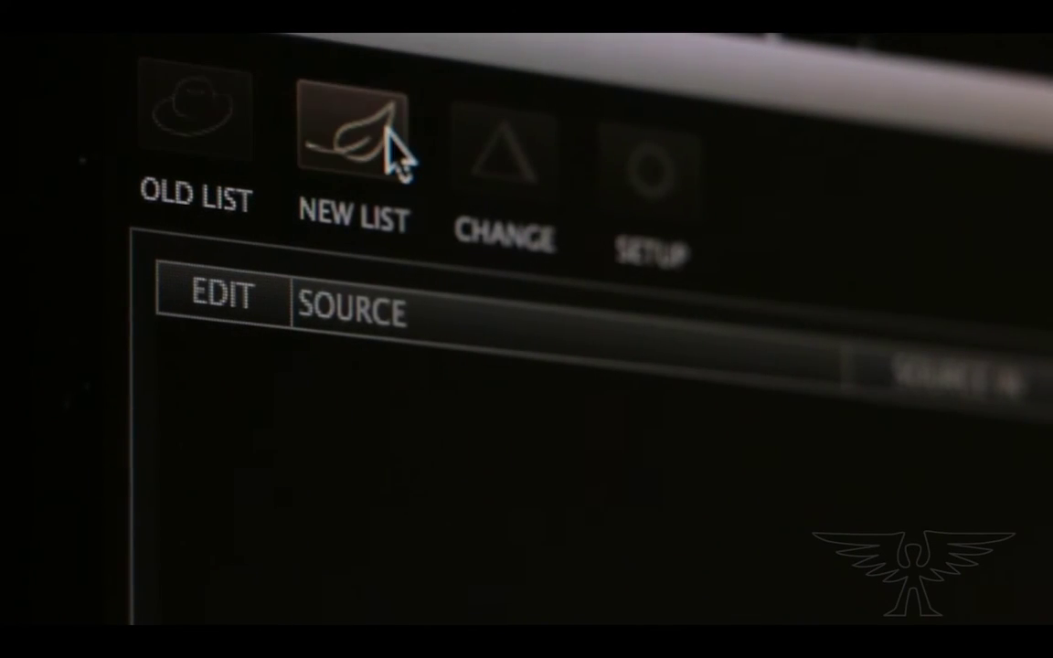
{"action": "left_click", "coordinate": [484, 153]}
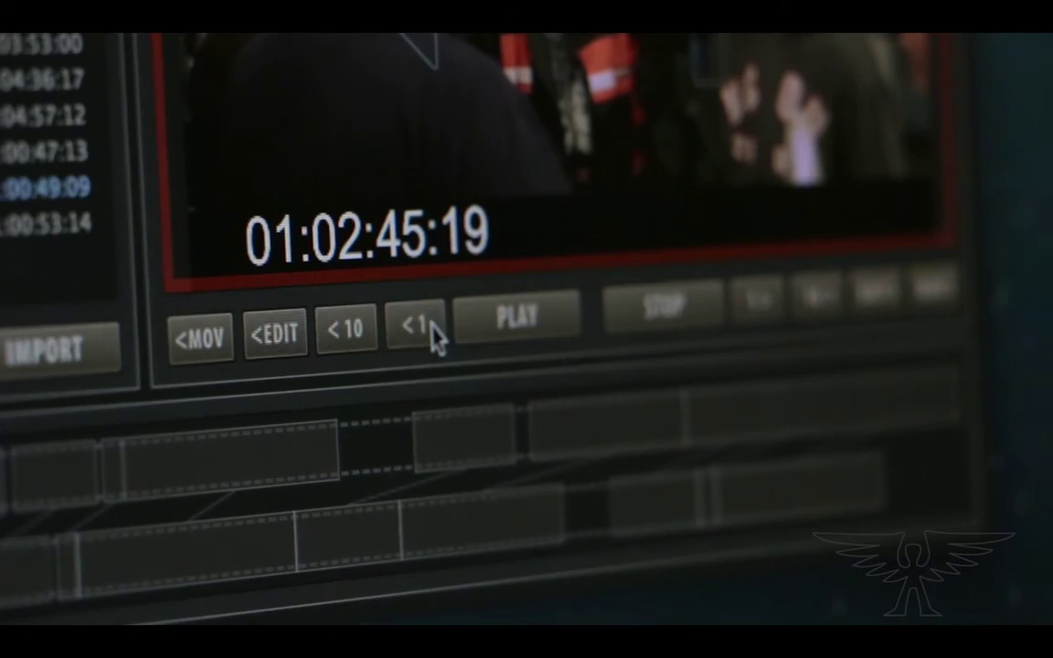
{"action": "left_click", "coordinate": [370, 331]}
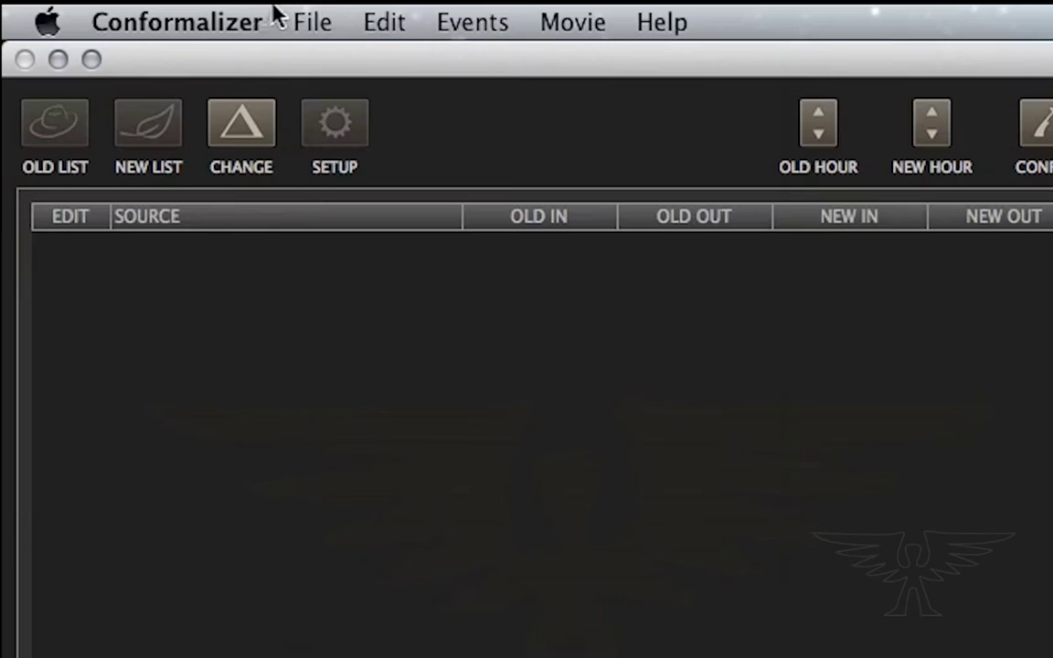
Step: Import DSv12.01_20150231.edl from the EDLs folder as the old list
{"action": "left_click", "coordinate": [103, 6]}
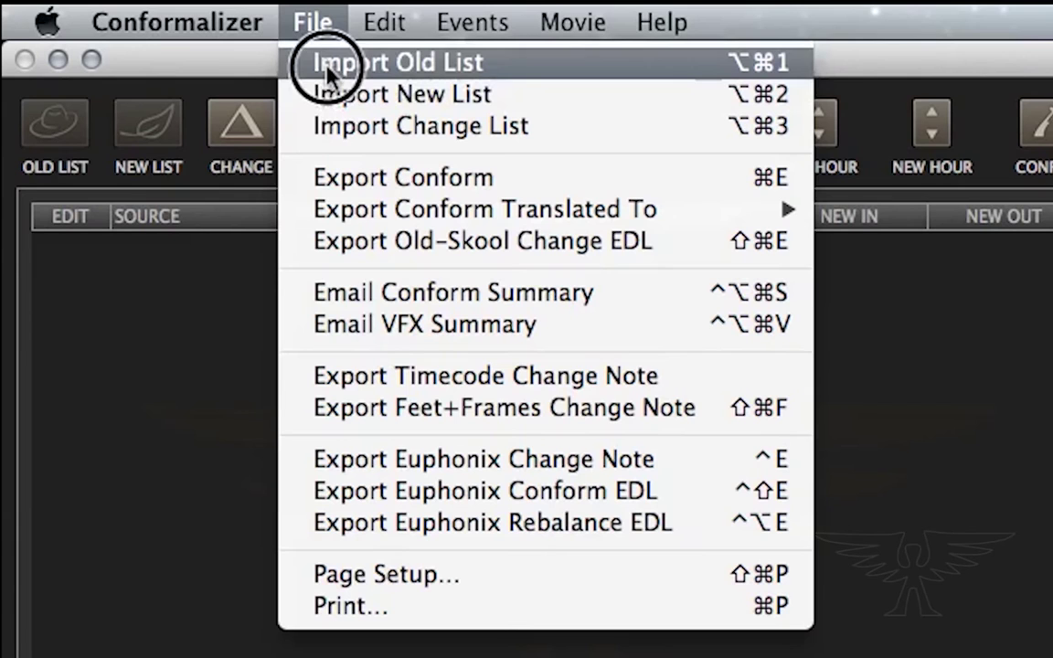
{"action": "left_click", "coordinate": [654, 66]}
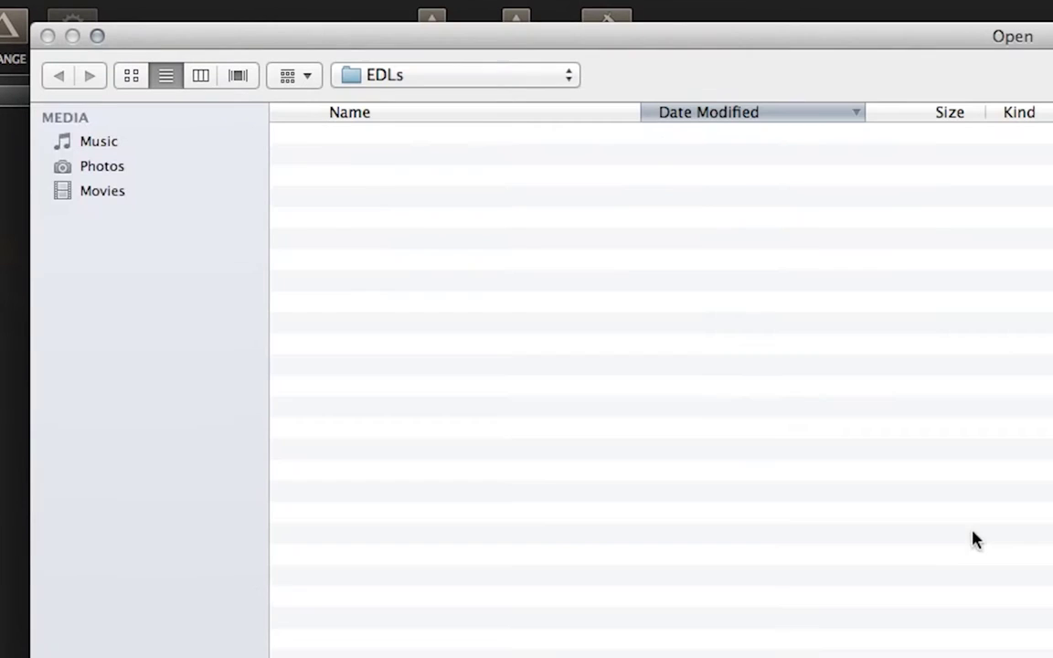
{"action": "left_click", "coordinate": [475, 207]}
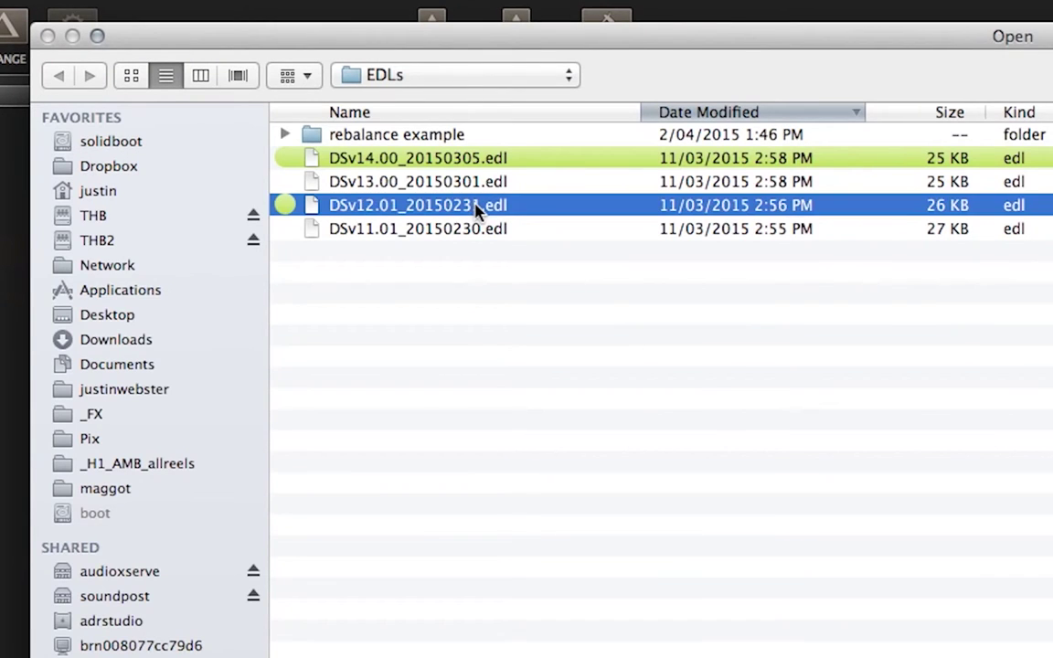
{"action": "double_click", "coordinate": [474, 206]}
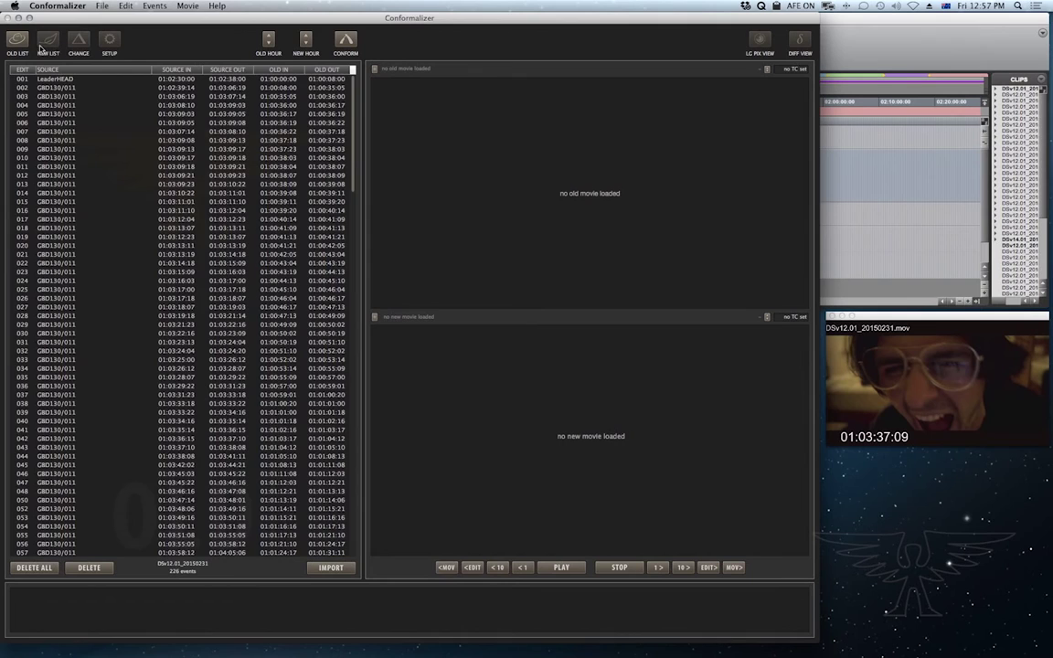
Step: Show the new list and import DSv14.00_20150305.edl into it
{"action": "left_click", "coordinate": [47, 43]}
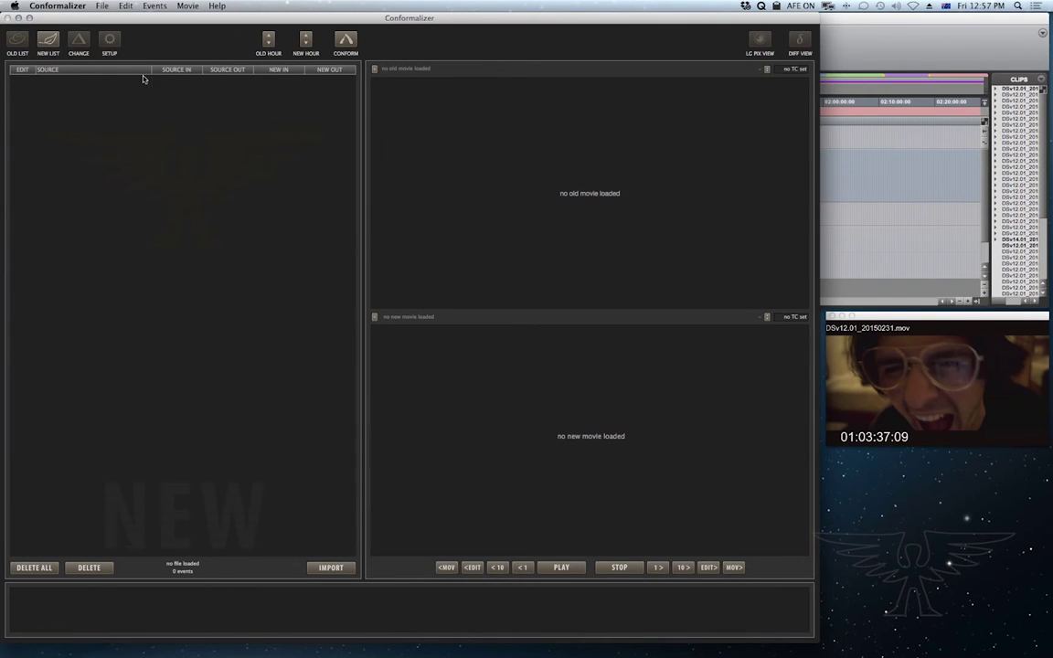
{"action": "left_click", "coordinate": [125, 6]}
{"action": "mouse_move", "coordinate": [102, 6]}
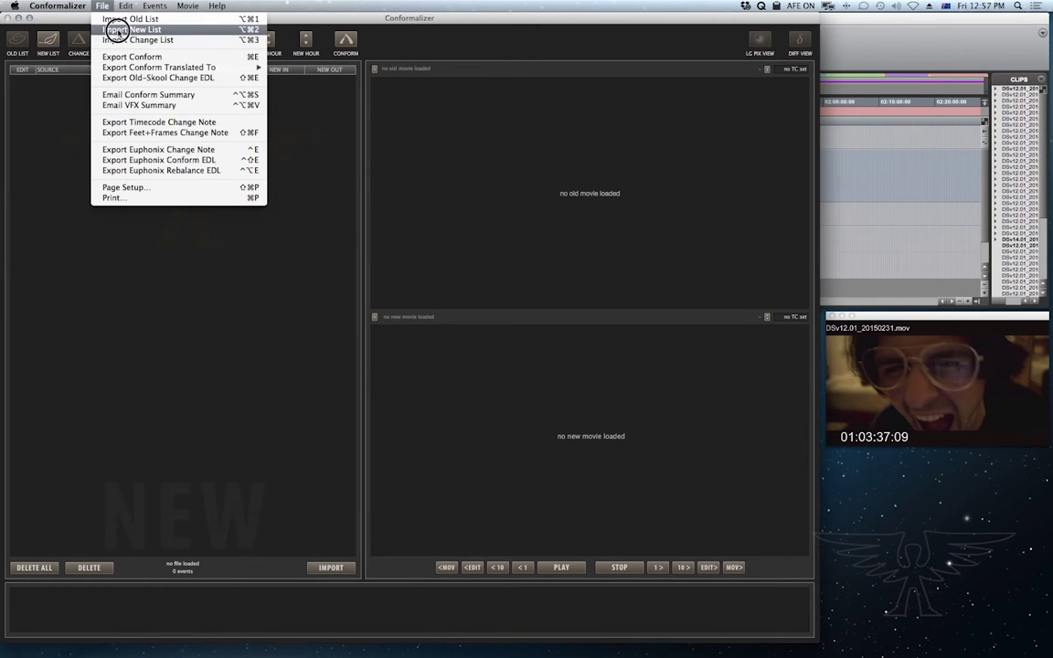
{"action": "left_click", "coordinate": [157, 31]}
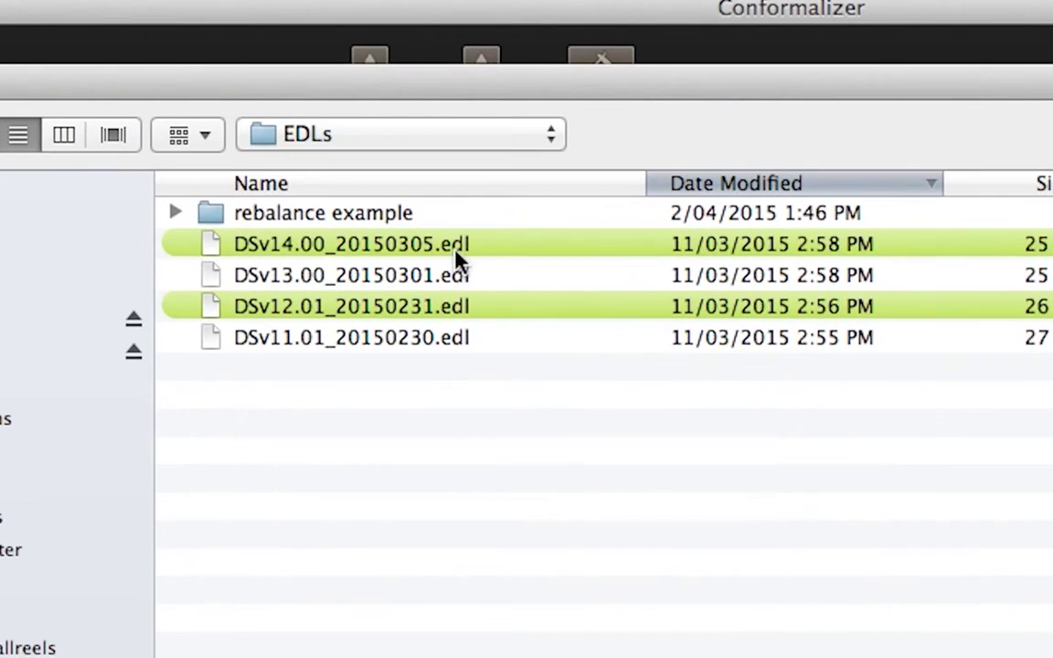
{"action": "left_click", "coordinate": [460, 245]}
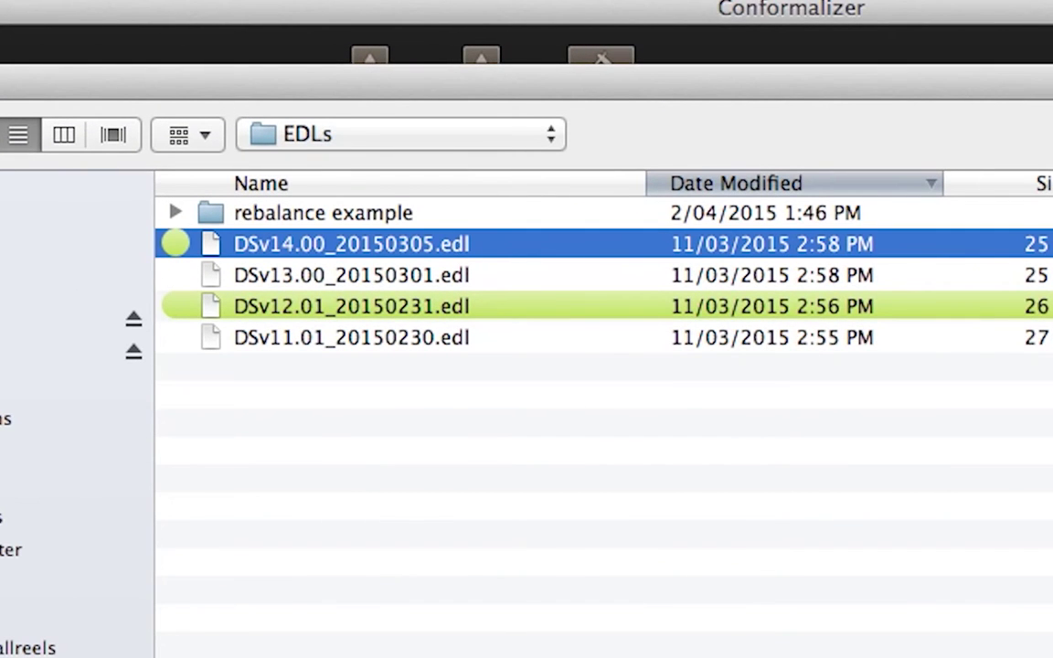
{"action": "key", "text": "Return"}
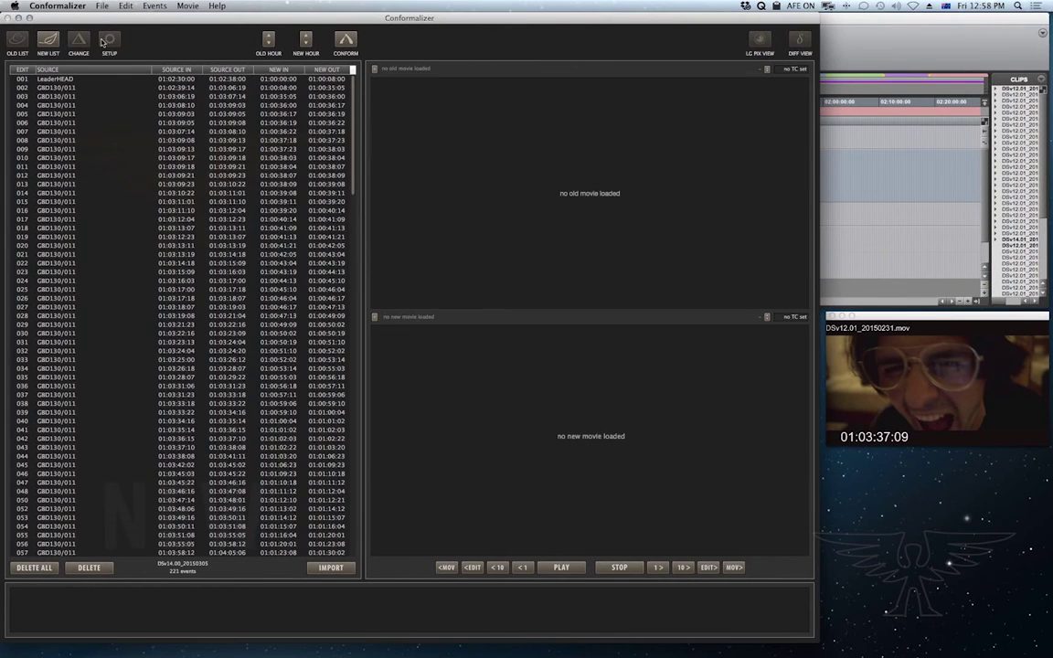
Step: Show the change list and compare the old and new lists to generate the change events
{"action": "left_click", "coordinate": [78, 40]}
{"action": "left_click", "coordinate": [287, 568]}
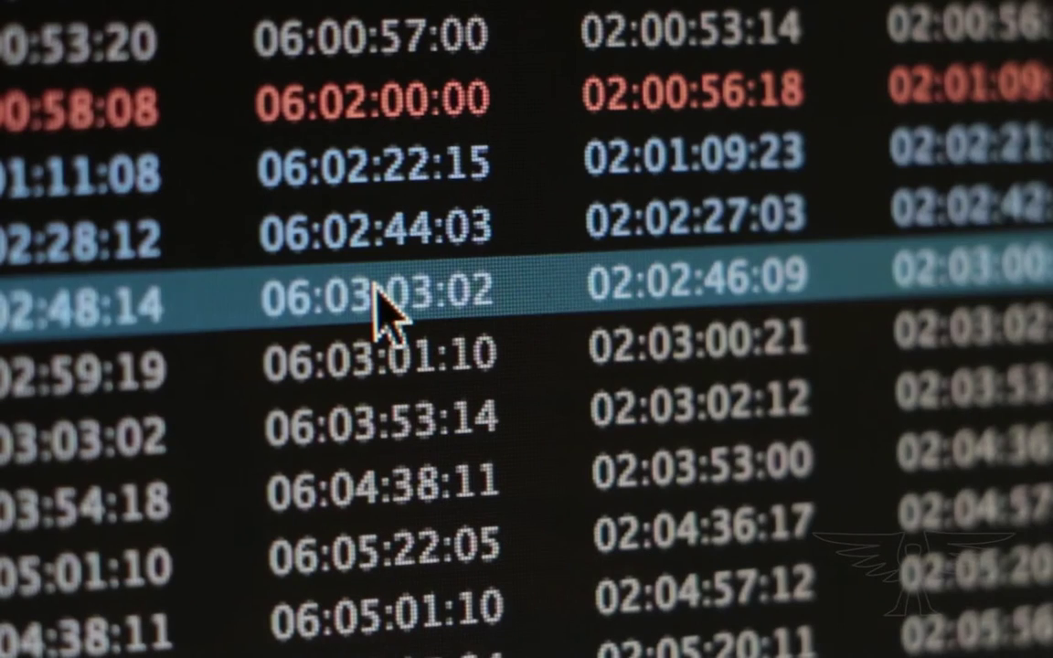
Step: Open the 06:03:03:02 timecode in the change list for editing
{"action": "double_click", "coordinate": [379, 301]}
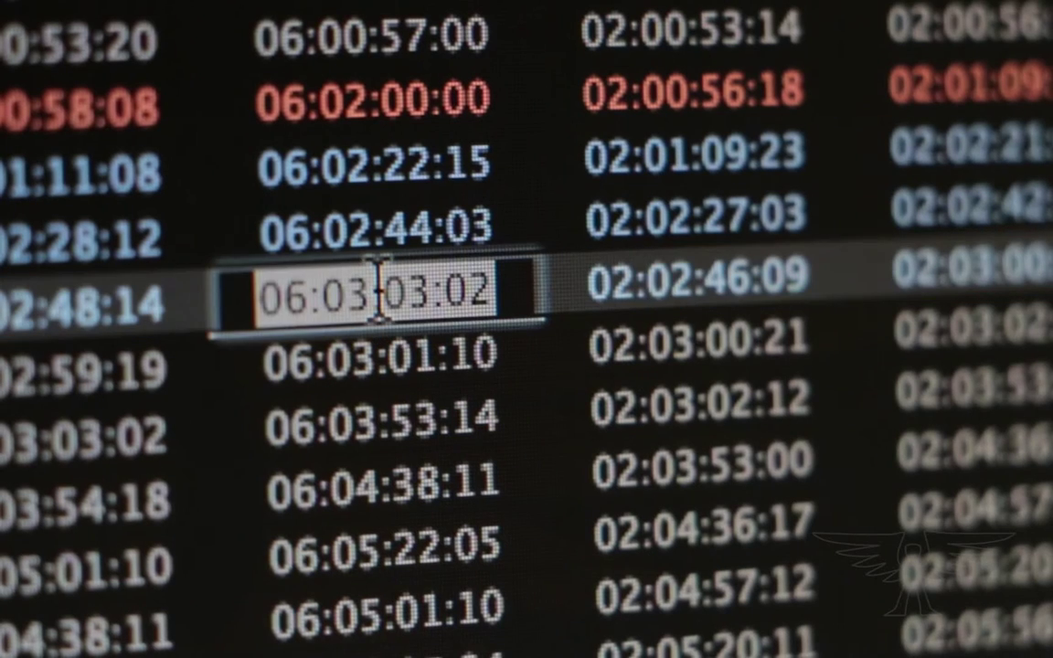
{"action": "key", "text": "Return"}
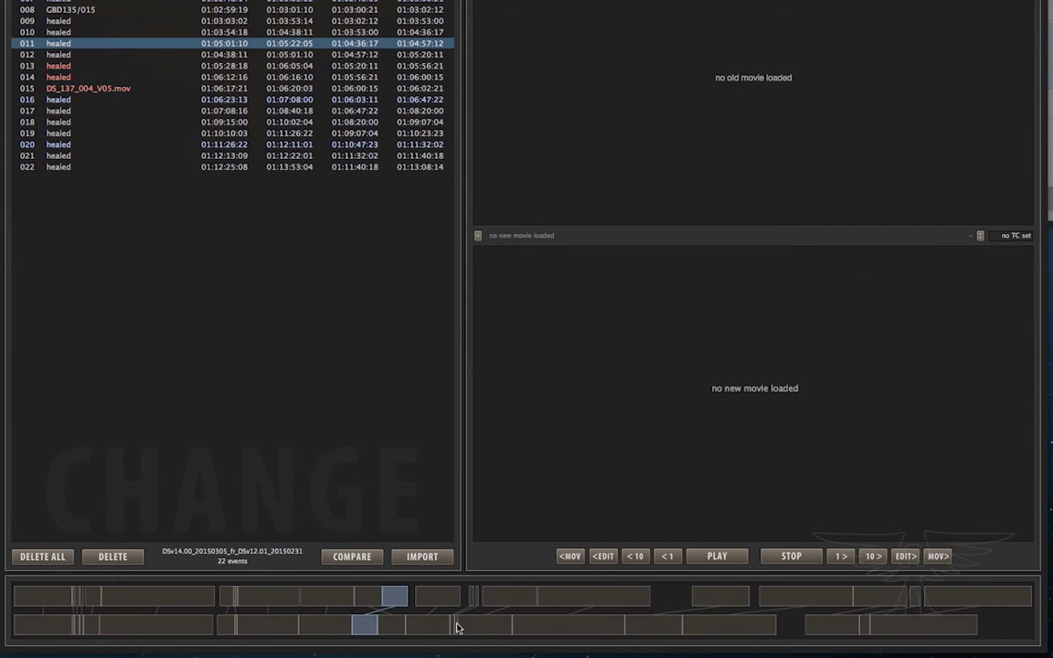
Step: Select edit blocks in the new-version timeline to examine where they sit in the old version
{"action": "left_click", "coordinate": [608, 629]}
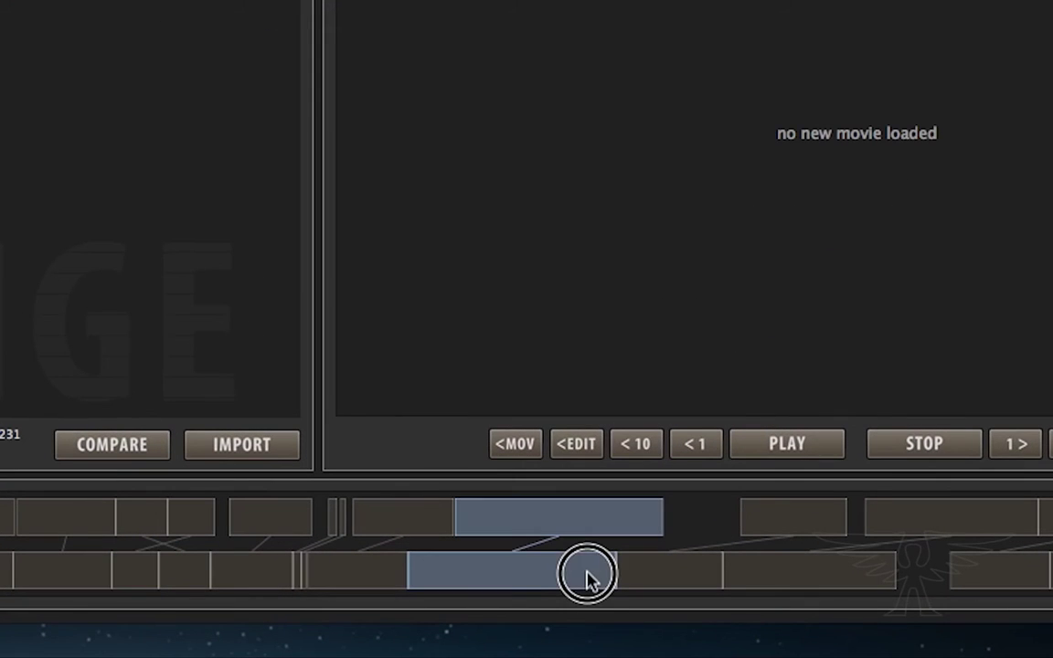
{"action": "left_click_drag", "start_coordinate": [474, 574], "coordinate": [281, 574]}
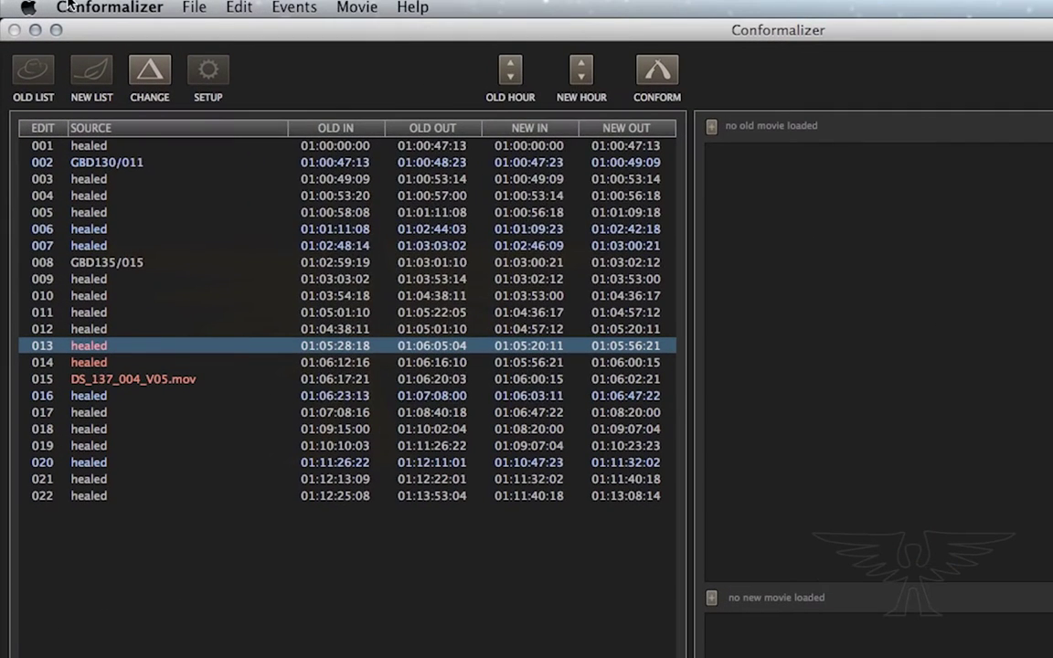
Step: Import DSv12.01_20150231.mov from the pix folder as the old movie
{"action": "left_click", "coordinate": [187, 6]}
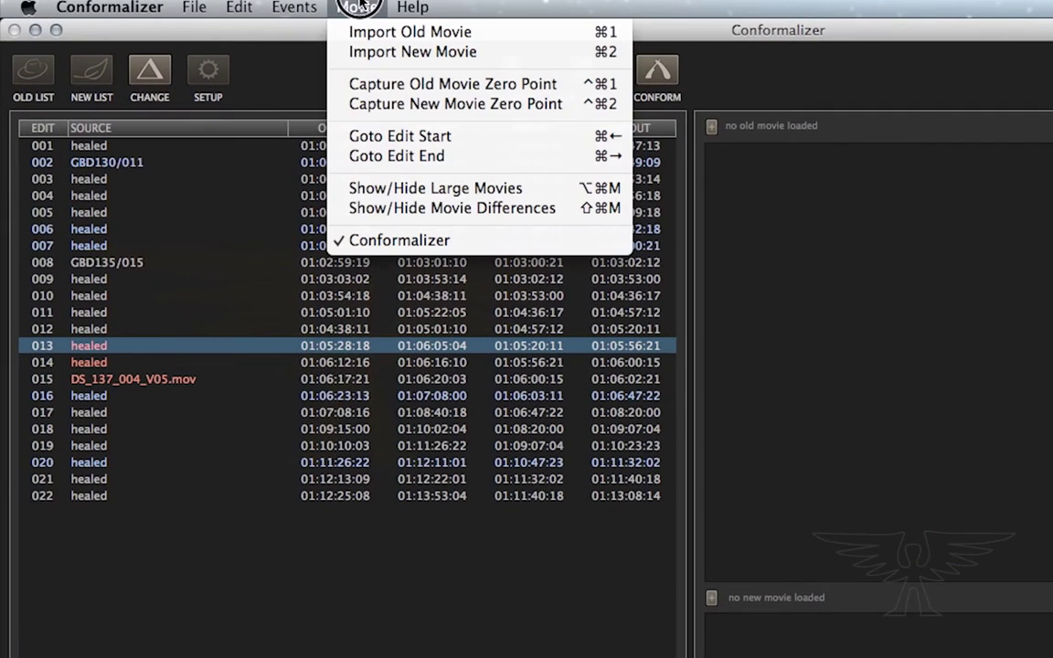
{"action": "left_click", "coordinate": [363, 39]}
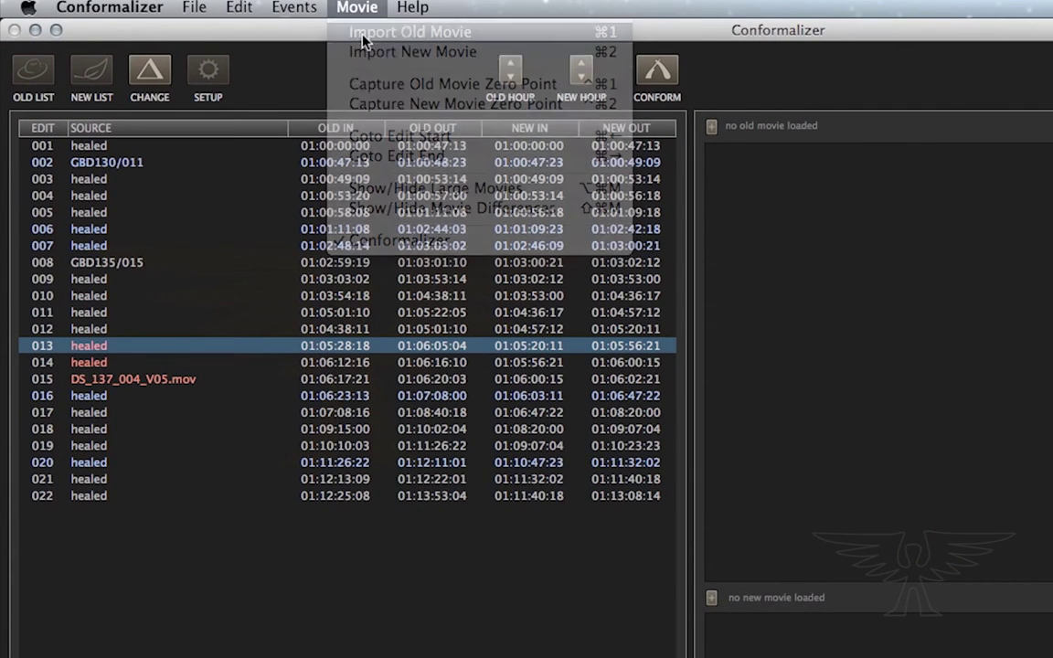
{"action": "left_click", "coordinate": [512, 283]}
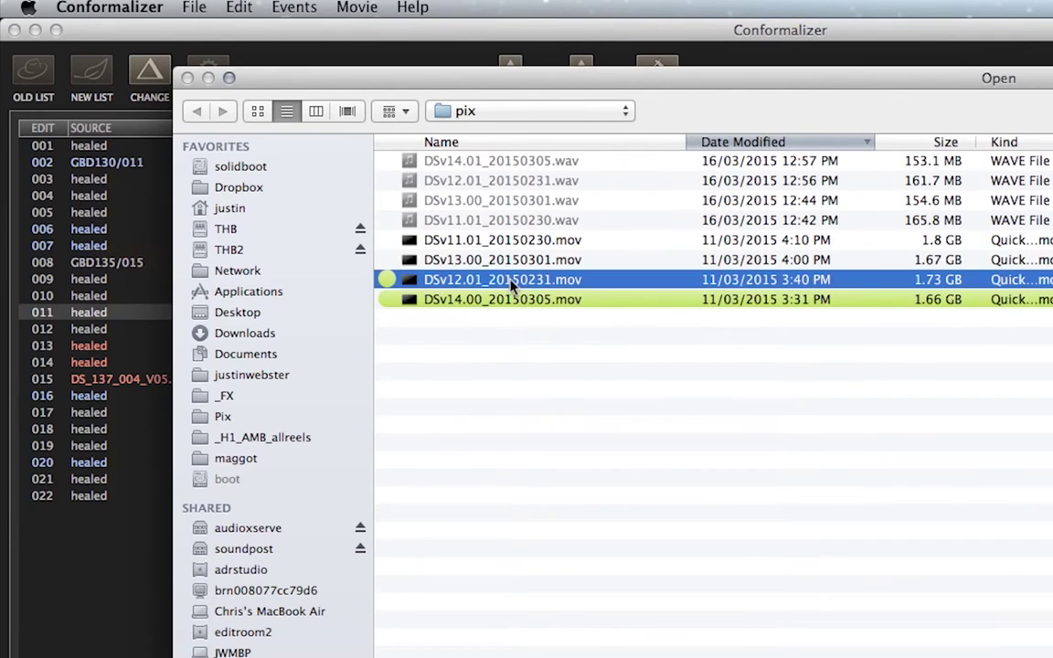
{"action": "double_click", "coordinate": [512, 286]}
Step: Import DSv14.00_20150305.mov from the pix folder as the new movie
{"action": "left_click", "coordinate": [354, 7]}
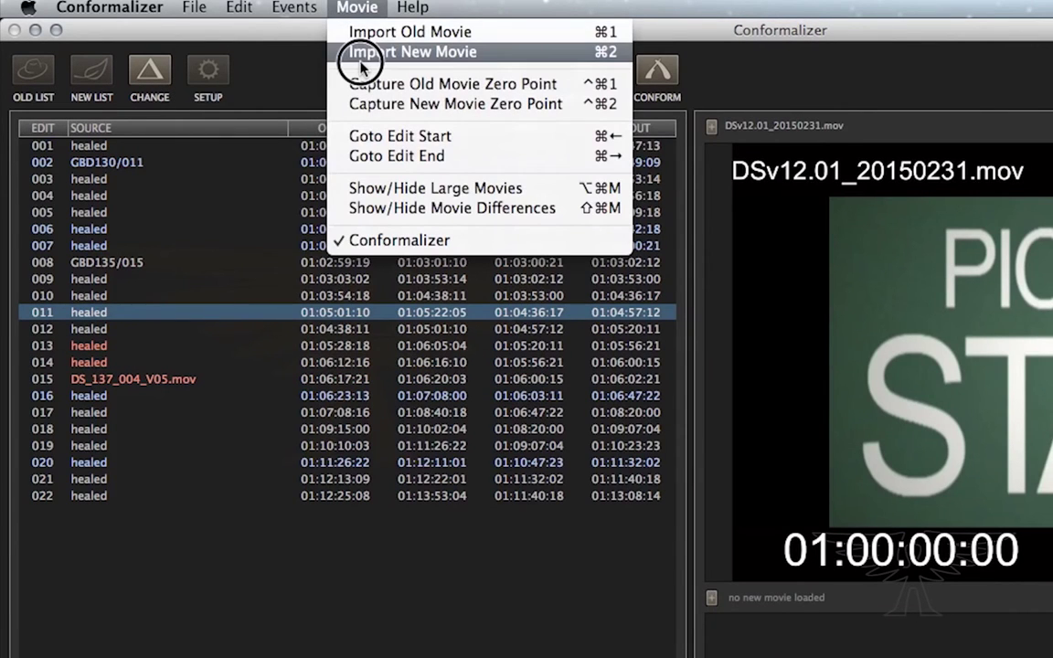
{"action": "left_click", "coordinate": [523, 56]}
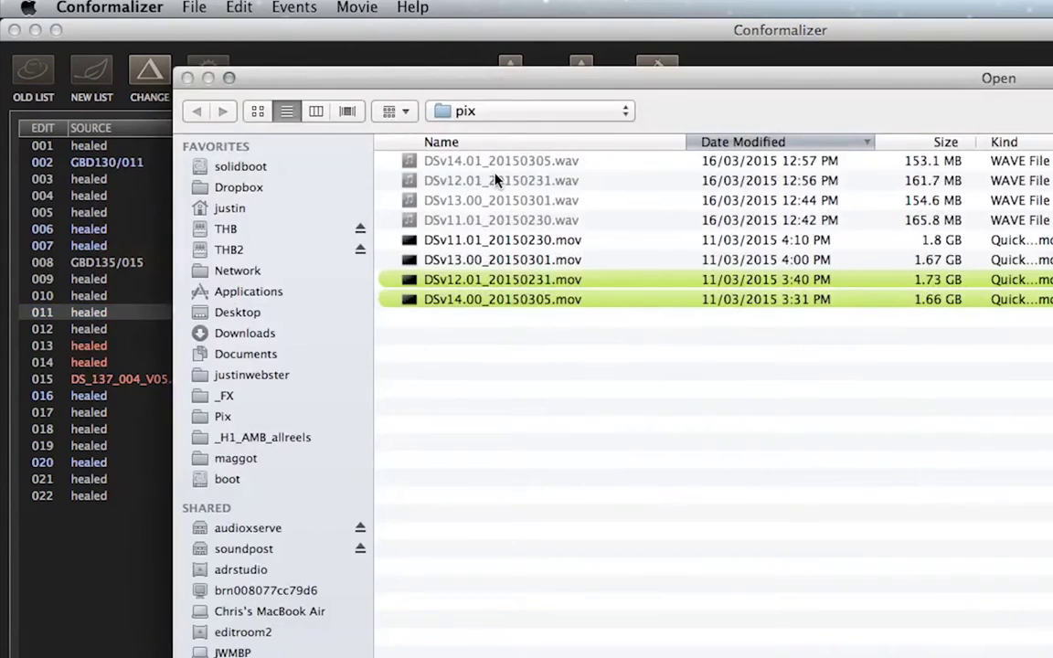
{"action": "double_click", "coordinate": [510, 298]}
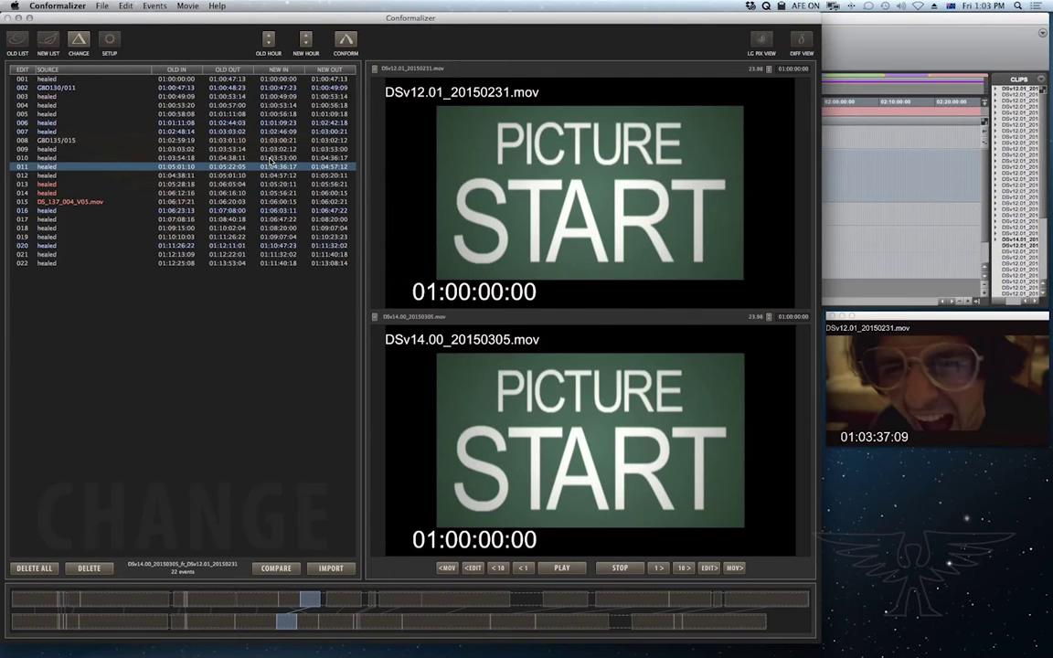
Step: Select change events 014, 011, 012 and 013 to compare the old and new movie frames at each one
{"action": "left_click", "coordinate": [219, 194]}
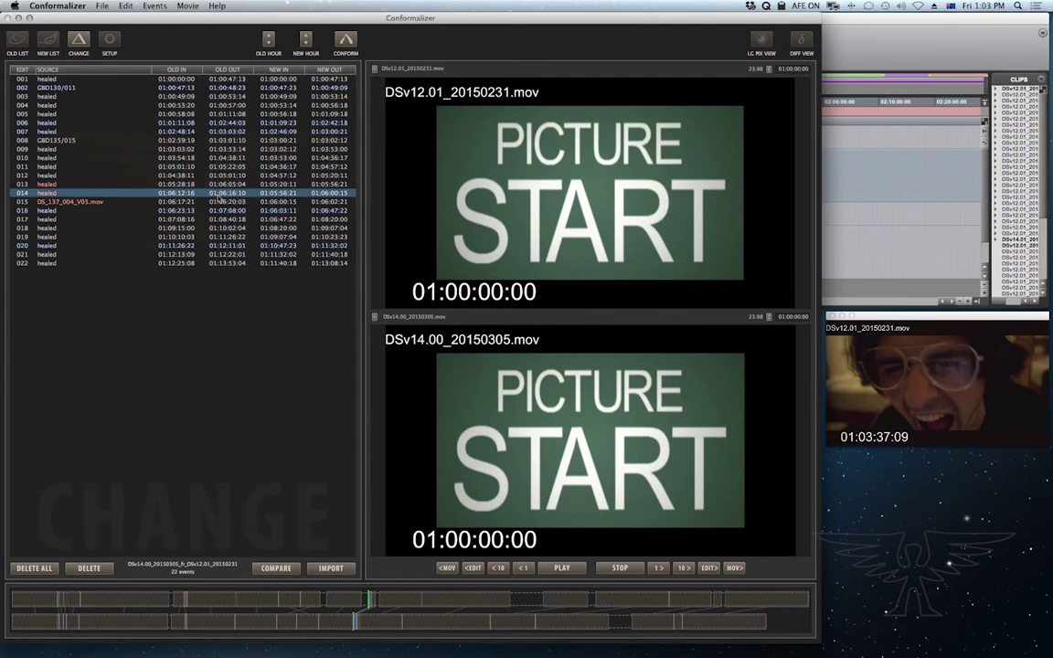
{"action": "left_click", "coordinate": [220, 168]}
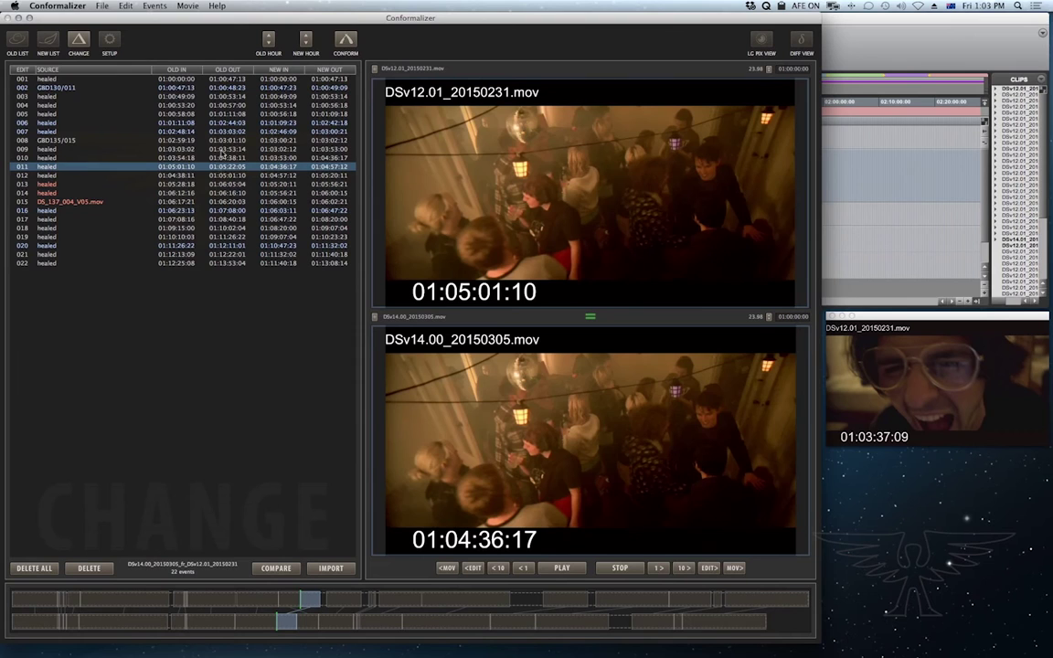
{"action": "left_click", "coordinate": [223, 176]}
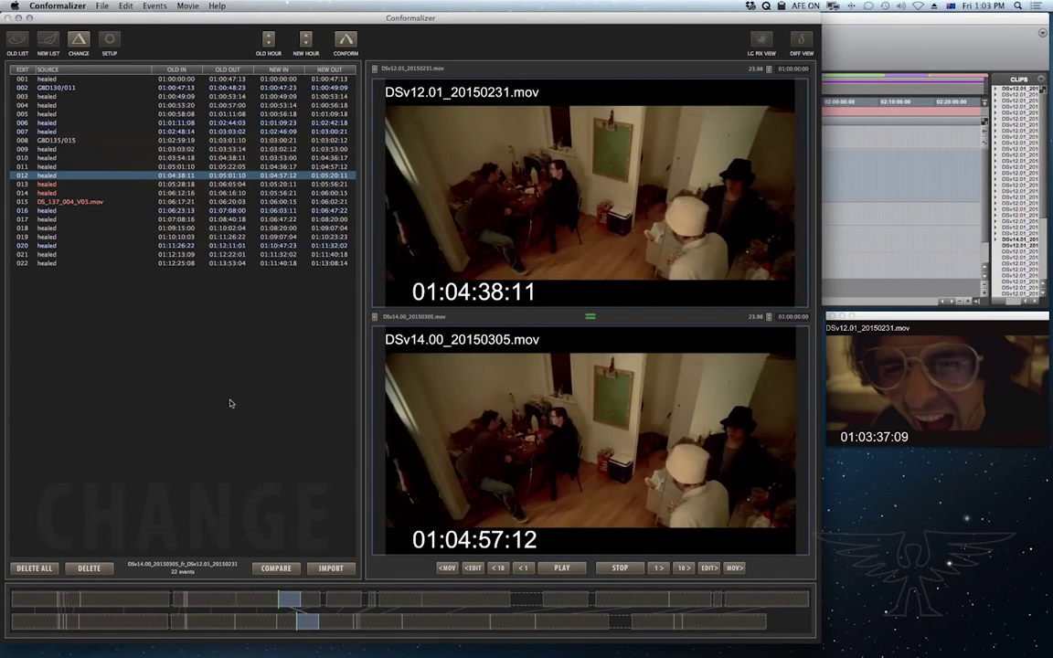
{"action": "left_click", "coordinate": [198, 186]}
{"action": "left_click", "coordinate": [203, 175]}
Step: Step back to event 010 and forward through the change events to 020, comparing the old and new pictures
{"action": "key", "text": "Up"}
{"action": "key", "text": "Up"}
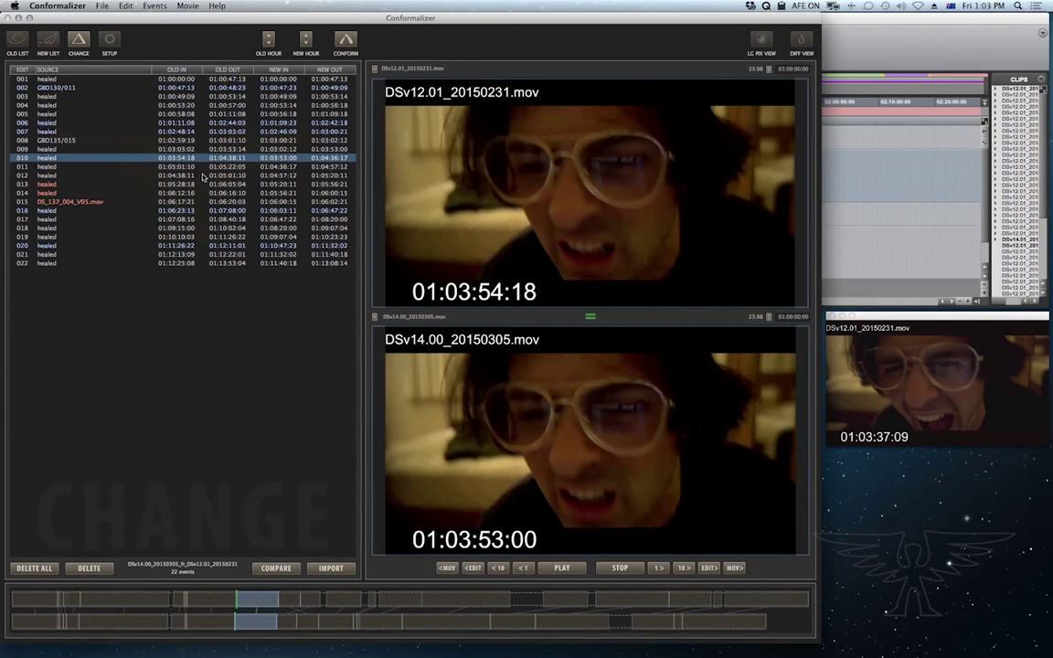
{"action": "key", "text": "Up"}
{"action": "key", "text": "Down"}
{"action": "key", "text": "Down"}
{"action": "key", "text": "Down"}
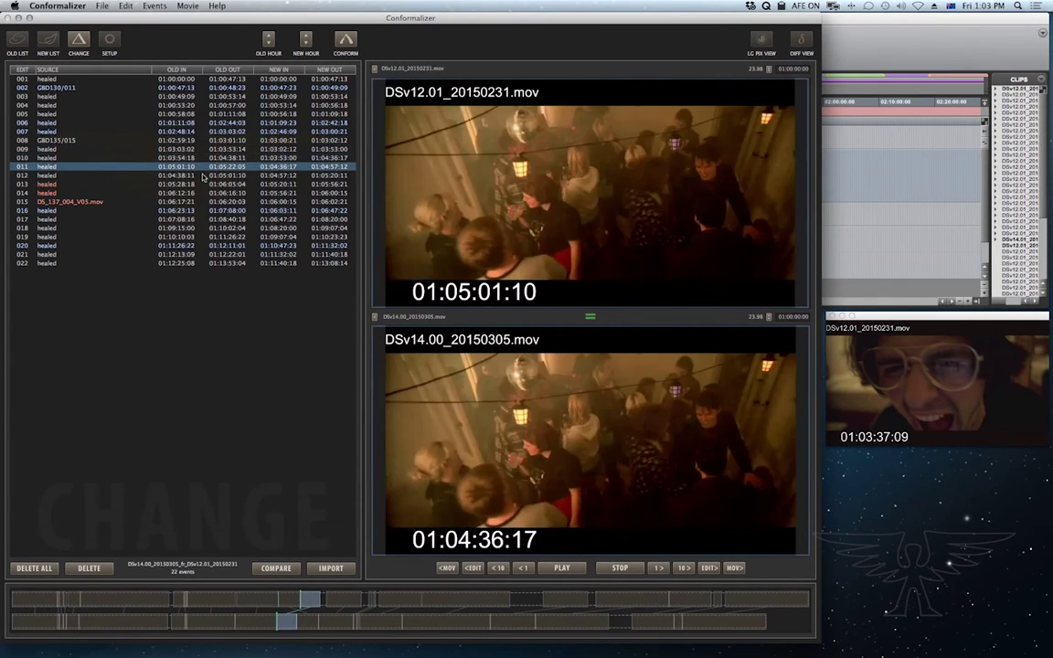
{"action": "key", "text": "Down"}
{"action": "key", "text": "Down"}
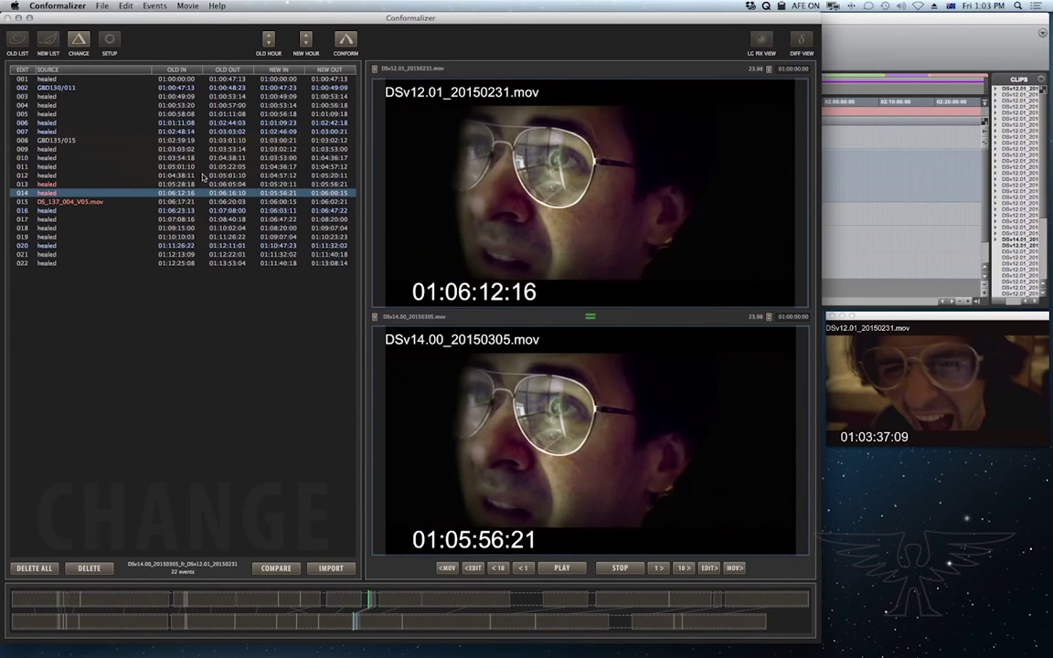
{"action": "key", "text": "Down"}
{"action": "key", "text": "Down"}
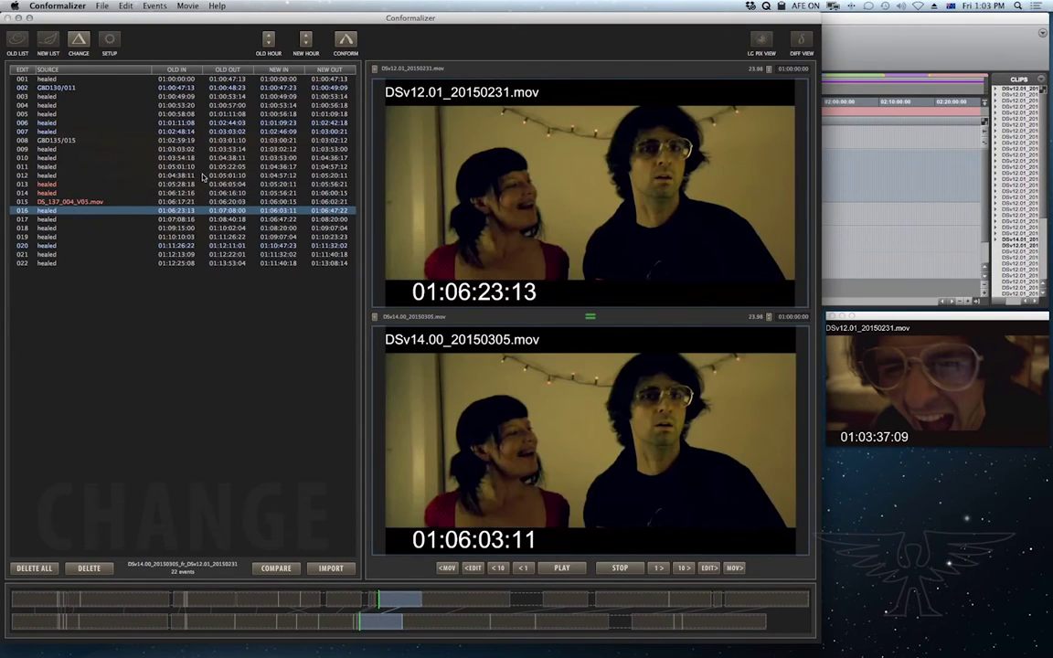
{"action": "key", "text": "Down"}
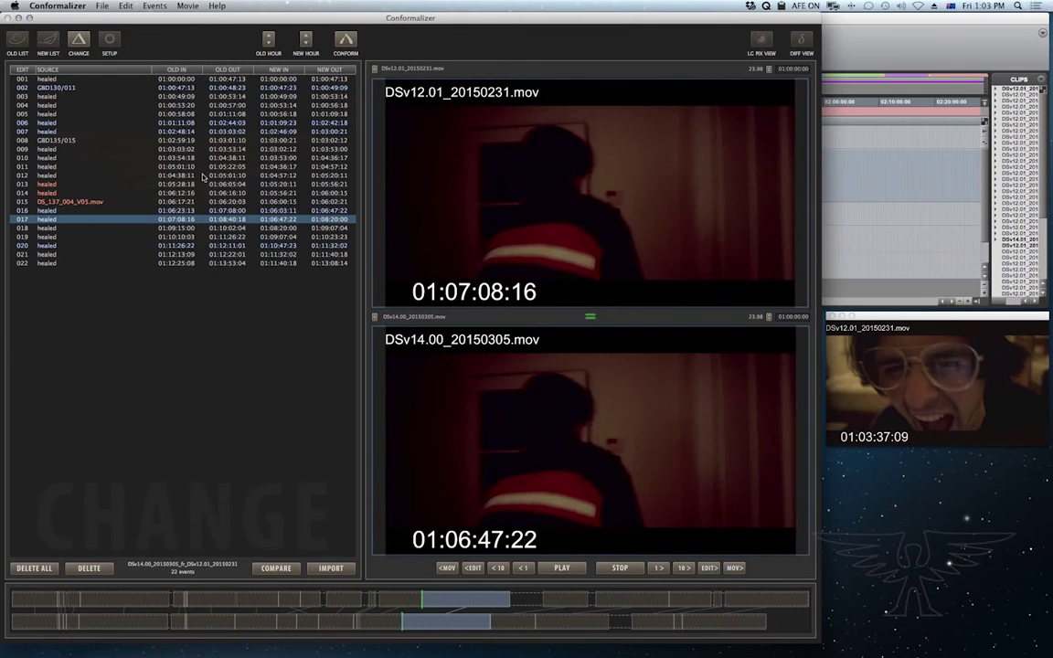
{"action": "key", "text": "Down"}
{"action": "key", "text": "Down"}
{"action": "key", "text": "Down"}
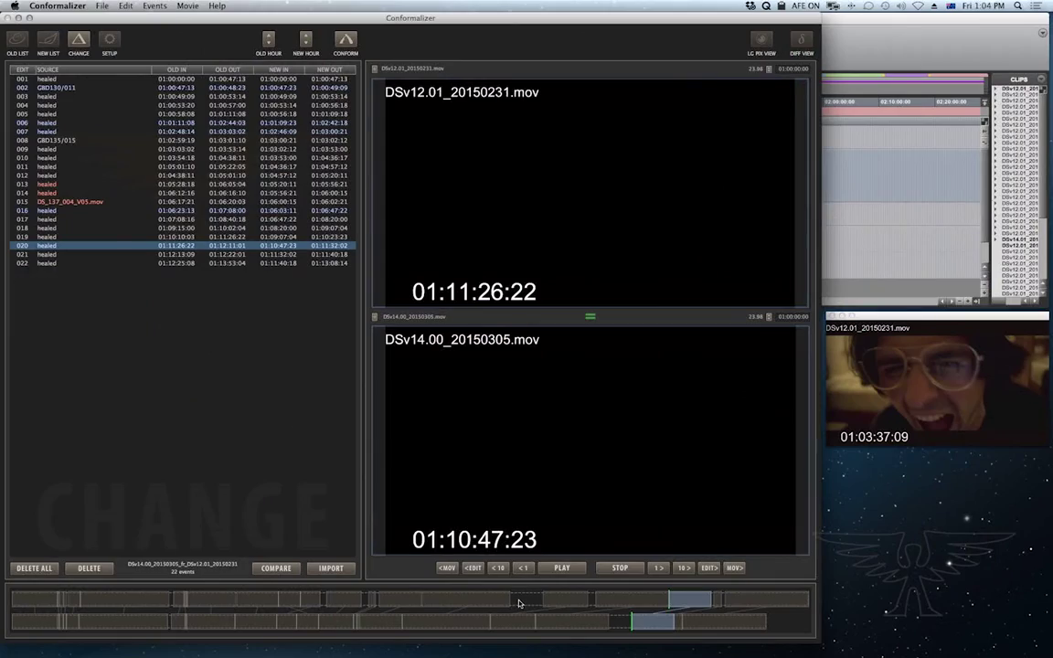
Step: Scrub the old movie through the deleted section around 01:09:10:12, and scrub the inserted gap in the new-version timeline
{"action": "left_click", "coordinate": [533, 599]}
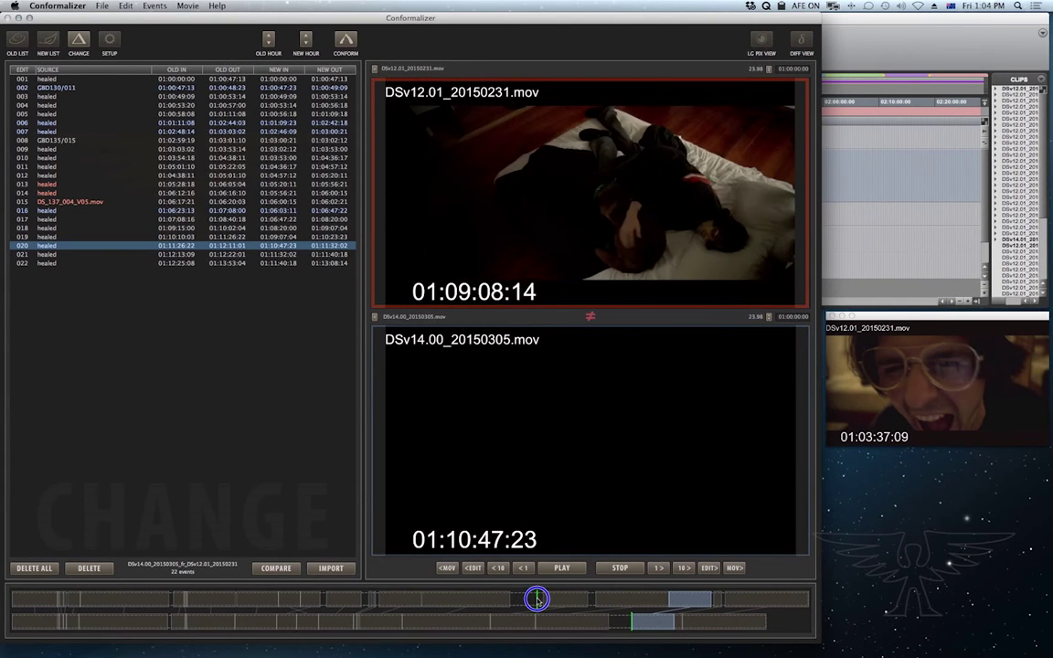
{"action": "left_click_drag", "start_coordinate": [538, 598], "coordinate": [539, 600]}
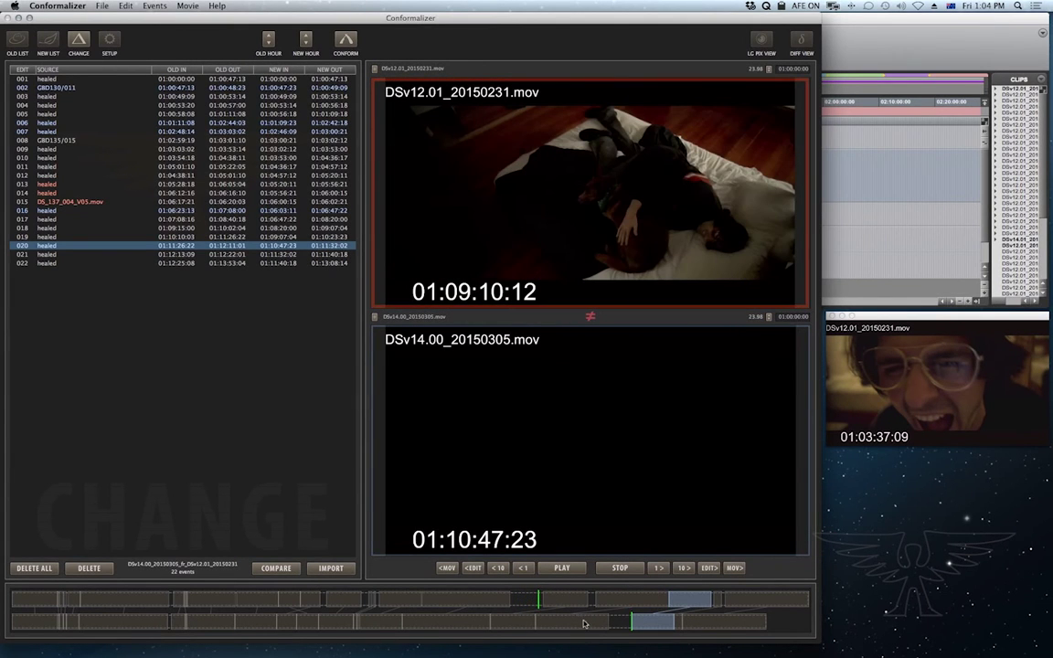
{"action": "left_click_drag", "start_coordinate": [609, 624], "coordinate": [623, 624]}
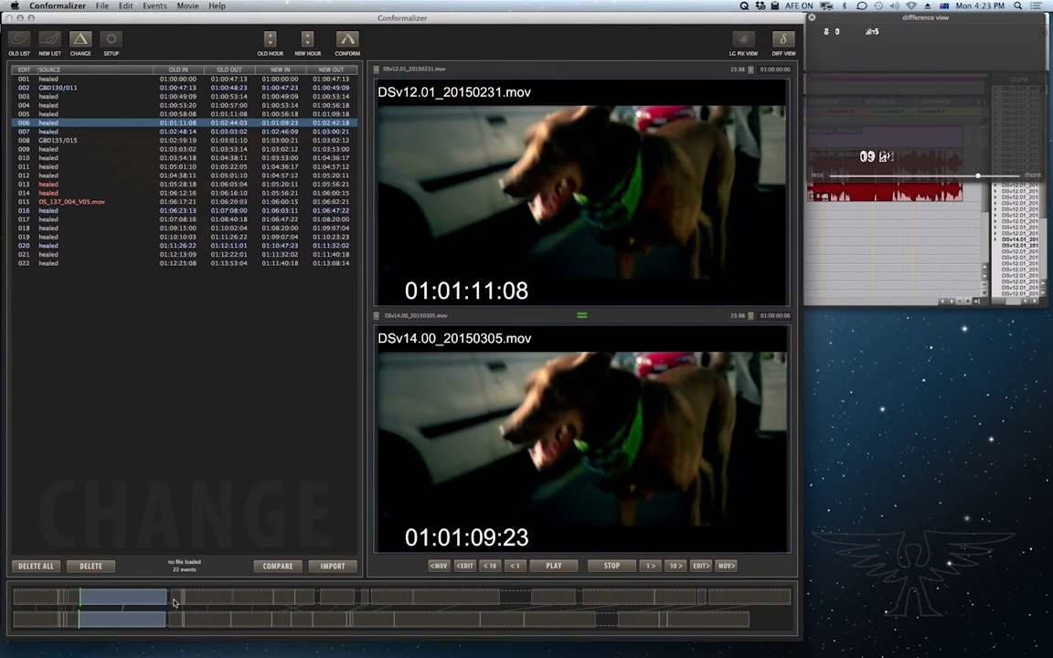
Step: Select change event 007 and step both movies back from its start to about 01:02:46:10, comparing the old and new frames
{"action": "left_click", "coordinate": [177, 598]}
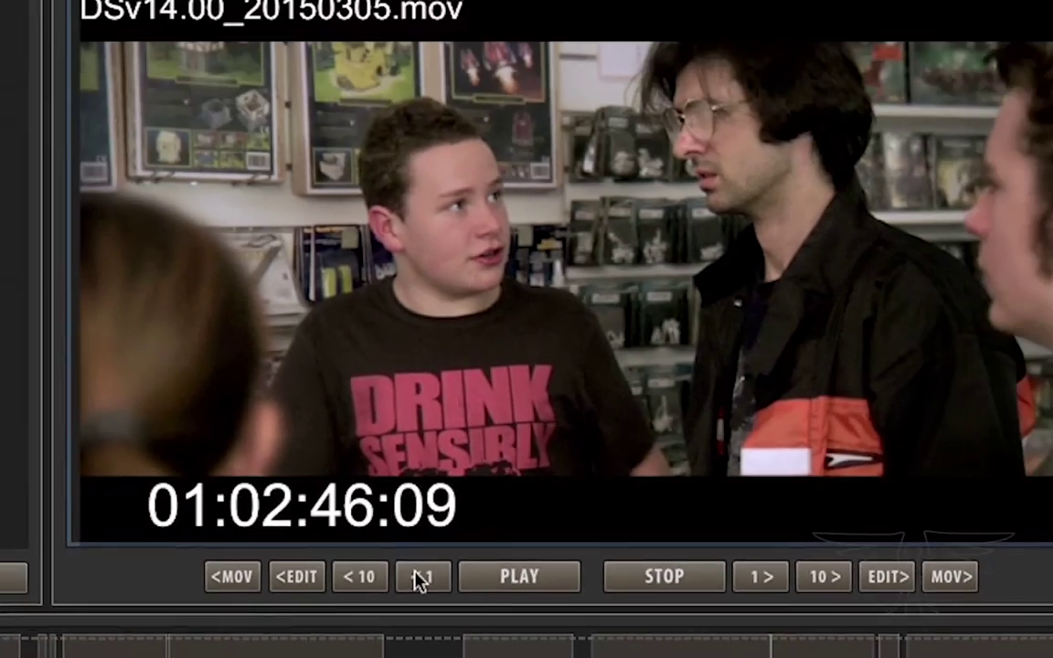
{"action": "left_click", "coordinate": [354, 588]}
{"action": "left_click", "coordinate": [354, 587]}
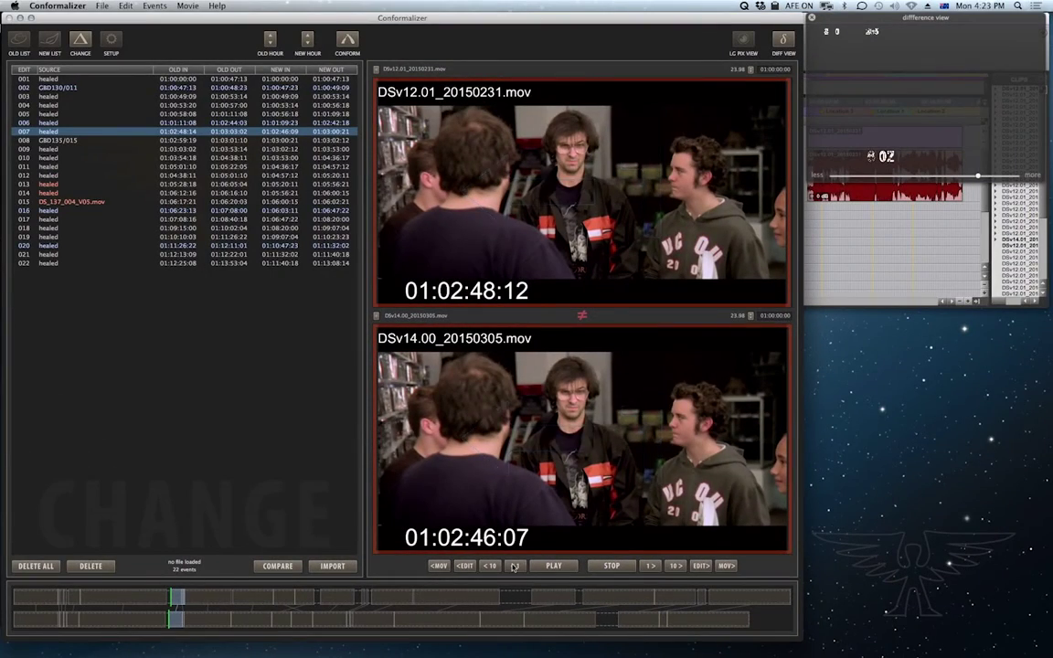
{"action": "left_click", "coordinate": [514, 566]}
{"action": "left_click", "coordinate": [514, 566]}
{"action": "left_click", "coordinate": [514, 565]}
{"action": "left_click", "coordinate": [514, 566]}
{"action": "left_click", "coordinate": [514, 565]}
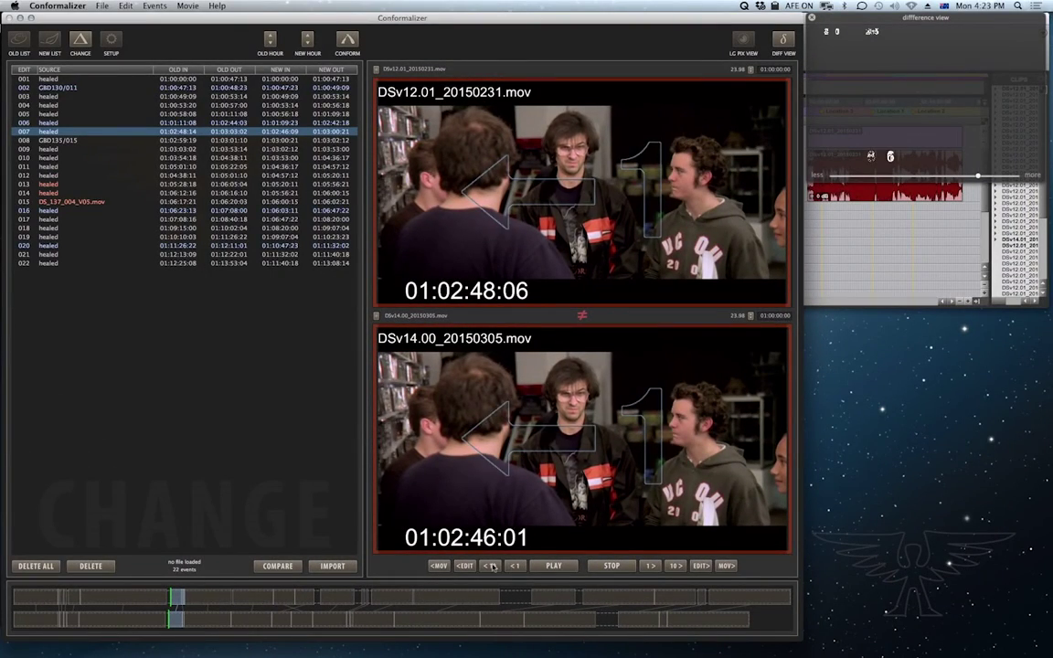
{"action": "left_click", "coordinate": [492, 566]}
{"action": "key", "text": "Left"}
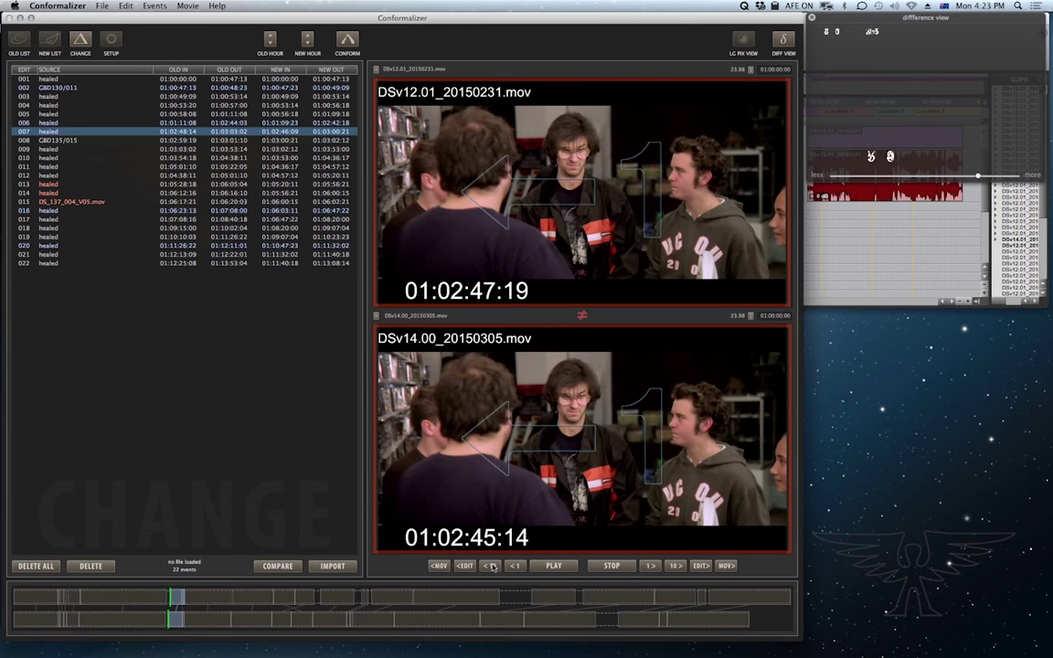
{"action": "key", "text": "Left"}
{"action": "key", "text": "Left"}
{"action": "key", "text": "Left"}
{"action": "key", "text": "Left"}
{"action": "key", "text": "Left"}
{"action": "key", "text": "Left"}
{"action": "key", "text": "Left"}
{"action": "key", "text": "Left"}
{"action": "key", "text": "Left"}
{"action": "key", "text": "Left"}
{"action": "key", "text": "Left"}
{"action": "key", "text": "Left"}
{"action": "key", "text": "Left"}
{"action": "key", "text": "Left"}
{"action": "key", "text": "Left"}
{"action": "key", "text": "Left"}
{"action": "key", "text": "Left"}
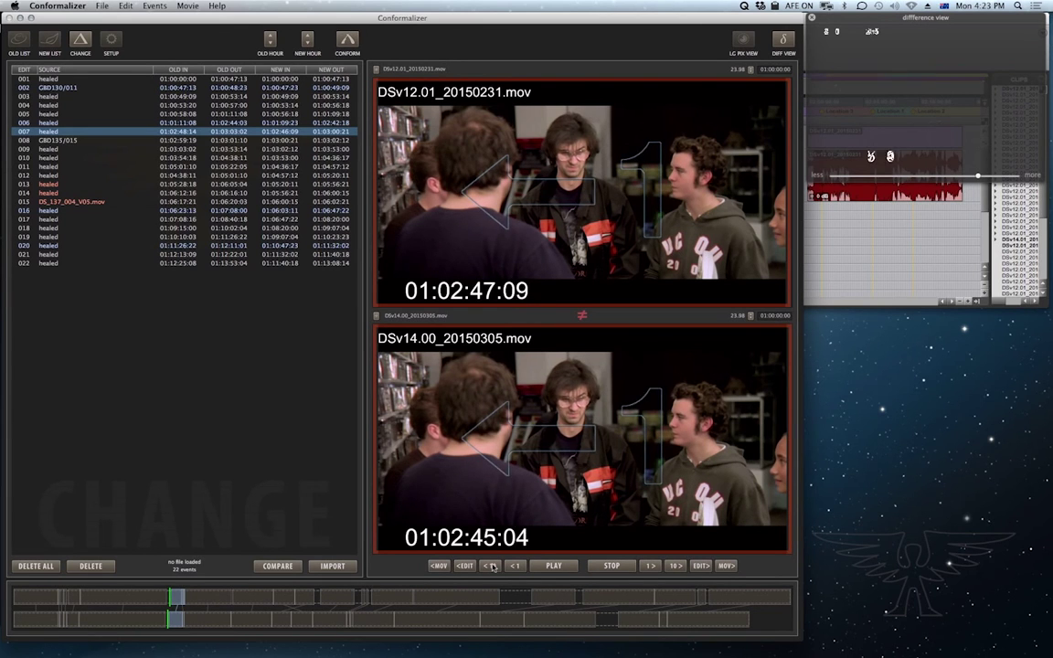
{"action": "key", "text": "Left"}
{"action": "key", "text": "Left"}
{"action": "key", "text": "Left"}
{"action": "key", "text": "Left"}
{"action": "key", "text": "Left"}
{"action": "key", "text": "Left"}
{"action": "key", "text": "Left"}
{"action": "key", "text": "Left"}
{"action": "key", "text": "Left"}
{"action": "key", "text": "Left"}
{"action": "key", "text": "Left"}
{"action": "key", "text": "Left"}
{"action": "key", "text": "Left"}
{"action": "key", "text": "Left"}
{"action": "key", "text": "Left"}
{"action": "key", "text": "Left"}
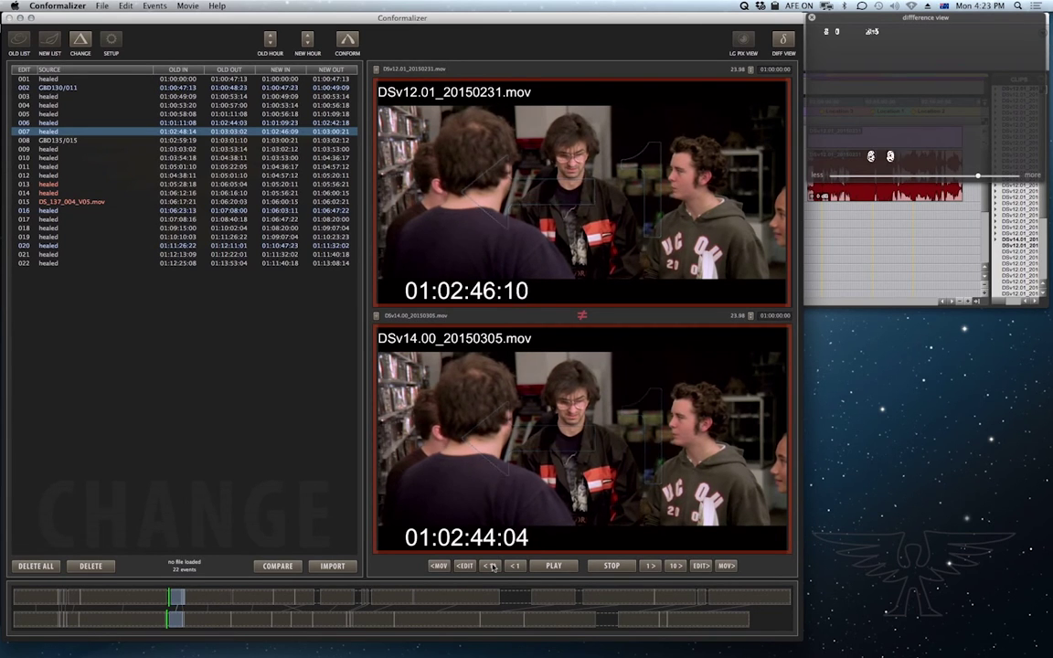
Step: Step forward to old frame 01:02:46:13, and hide and redisplay the difference view to compare it with the new frame
{"action": "key", "text": "Right"}
{"action": "key", "text": "Right"}
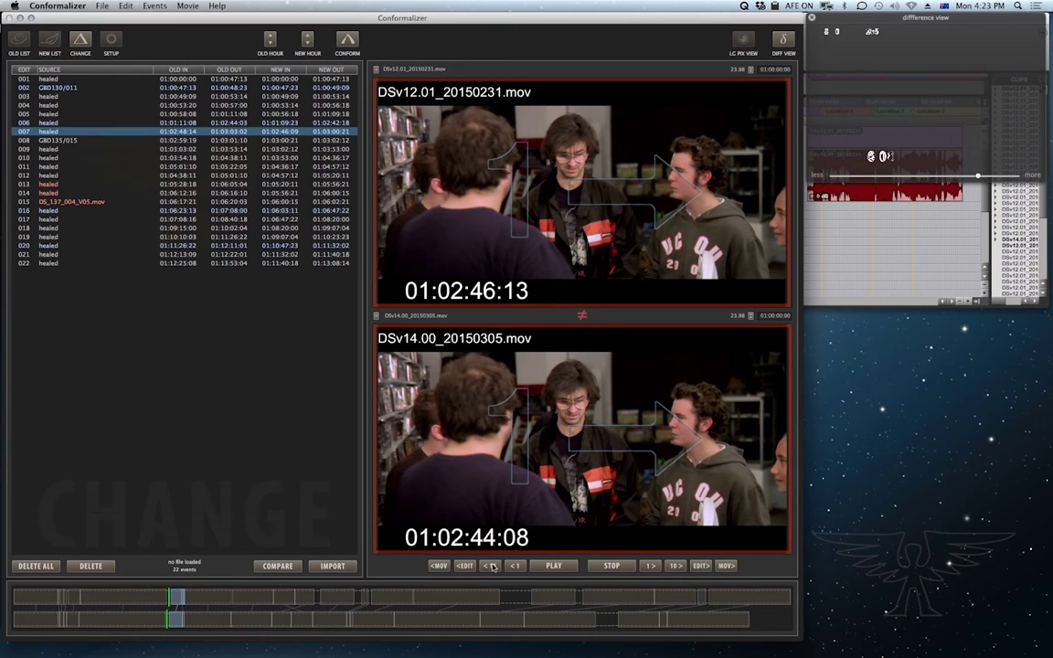
{"action": "left_click", "coordinate": [784, 42]}
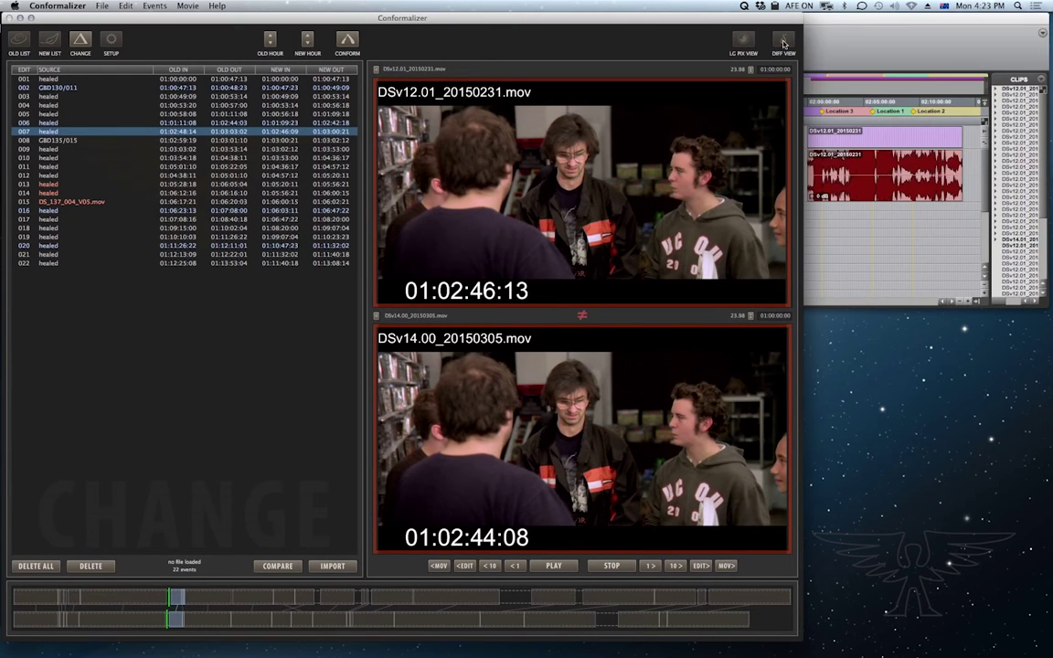
{"action": "left_click", "coordinate": [784, 42]}
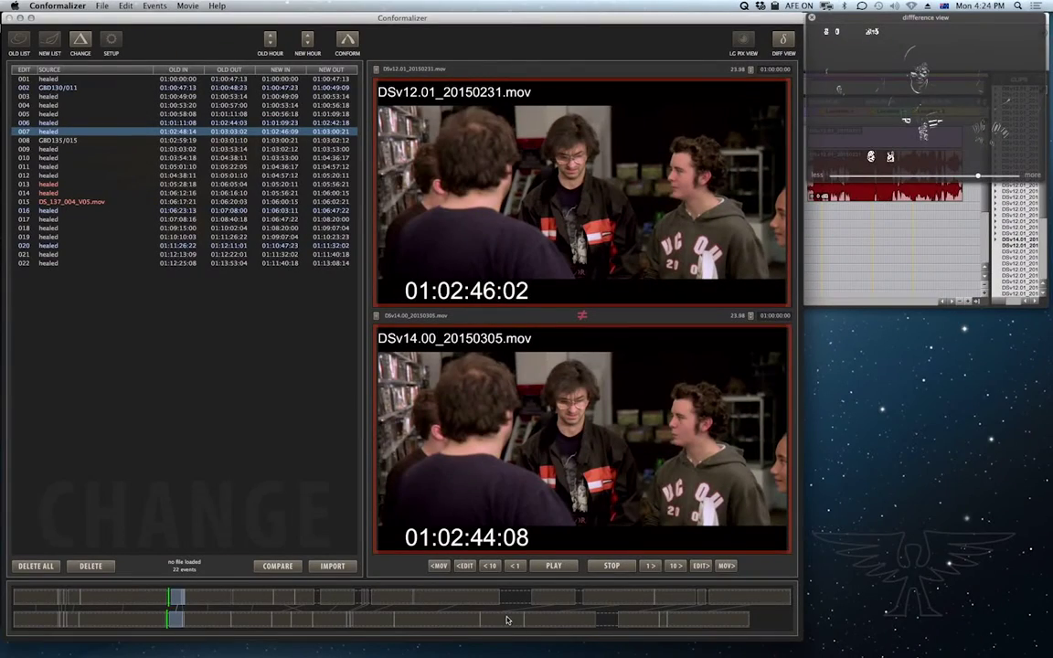
Step: Return to the start of event 007 and step both movies back past 01:02:44:23 to locate an earlier in point
{"action": "mouse_move", "coordinate": [192, 596]}
{"action": "left_mouse_down"}
{"action": "mouse_move", "coordinate": [224, 599]}
{"action": "mouse_move", "coordinate": [180, 604]}
{"action": "left_mouse_up"}
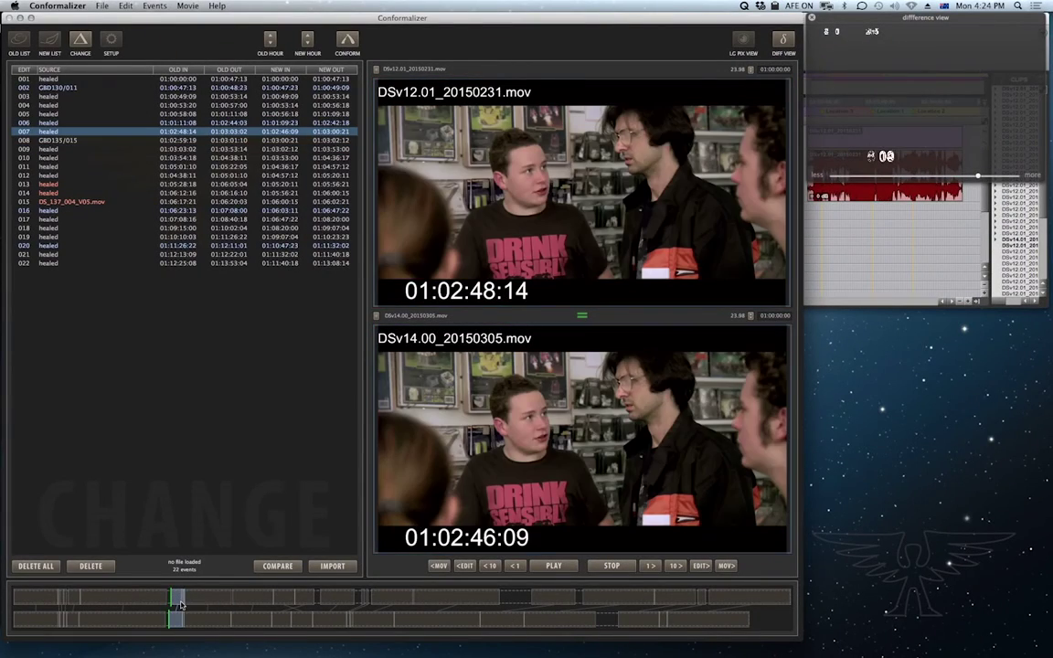
{"action": "key", "text": "Left"}
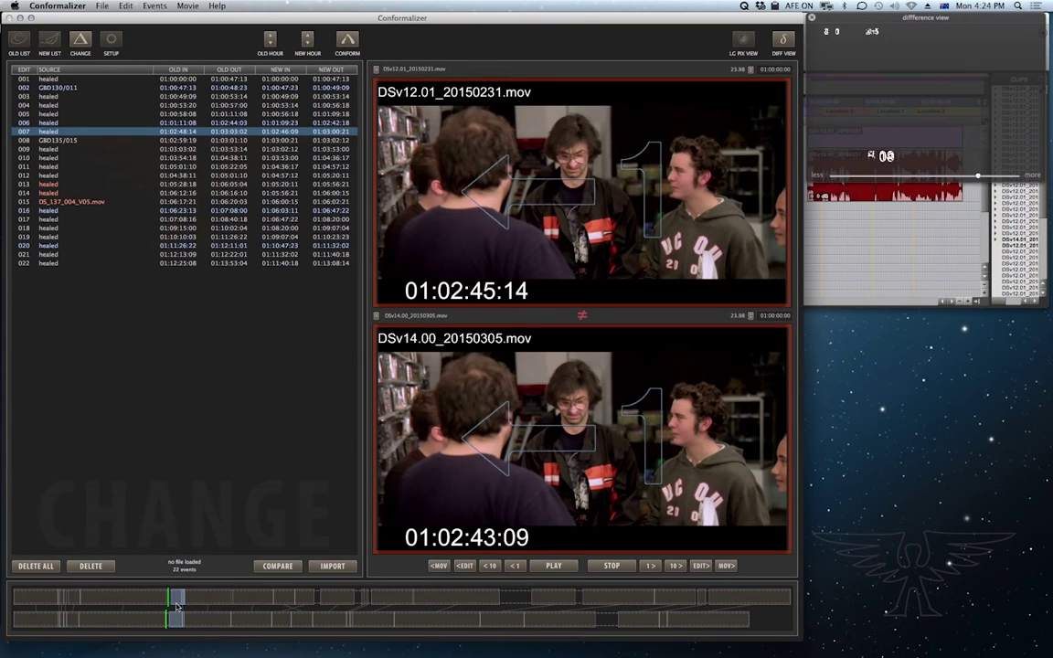
{"action": "key", "text": "Left"}
{"action": "key", "text": "Left"}
{"action": "key", "text": "Left"}
{"action": "key", "text": "Left"}
{"action": "key", "text": "Left"}
{"action": "key", "text": "Left"}
{"action": "key", "text": "Left"}
{"action": "key", "text": "Left"}
{"action": "key", "text": "Left"}
{"action": "key", "text": "Left"}
{"action": "key", "text": "Left"}
{"action": "key", "text": "Left"}
{"action": "key", "text": "Left"}
{"action": "key", "text": "Left"}
{"action": "key", "text": "Left"}
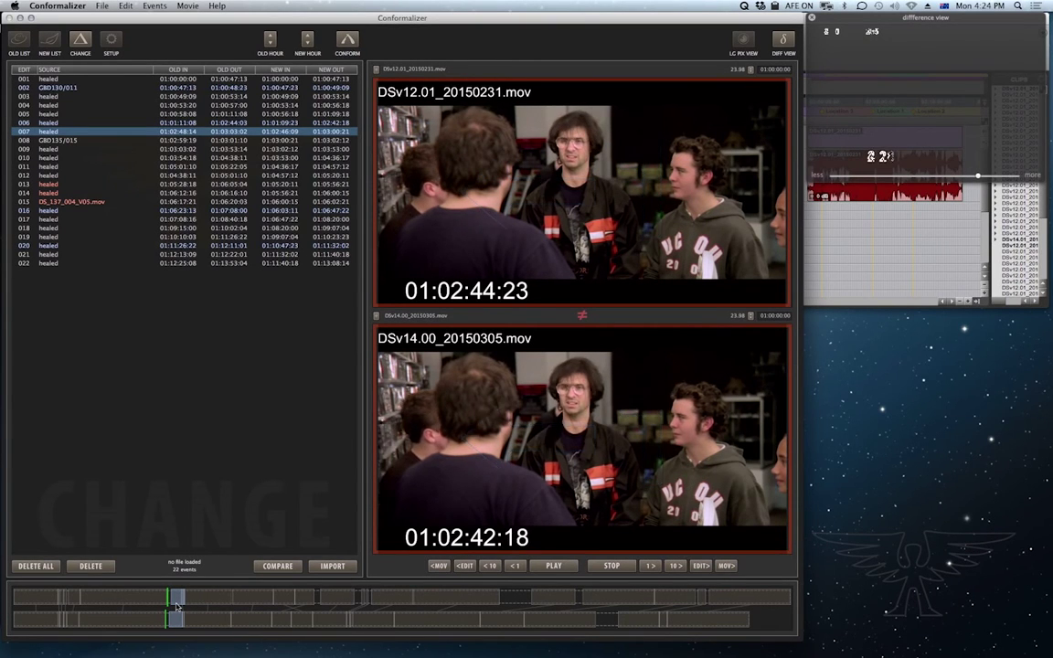
{"action": "key", "text": "Left"}
{"action": "key", "text": "Left"}
{"action": "key", "text": "Left"}
{"action": "key", "text": "Left"}
{"action": "key", "text": "Left"}
{"action": "key", "text": "Left"}
Step: Fine-tune the position to old 01:02:44:23 and new 01:02:42:18, and set event 007's in times there
{"action": "key", "text": "Right"}
{"action": "key", "text": "Right"}
{"action": "key", "text": "Right"}
{"action": "key", "text": "Right"}
{"action": "key", "text": "Right"}
{"action": "key", "text": "Right"}
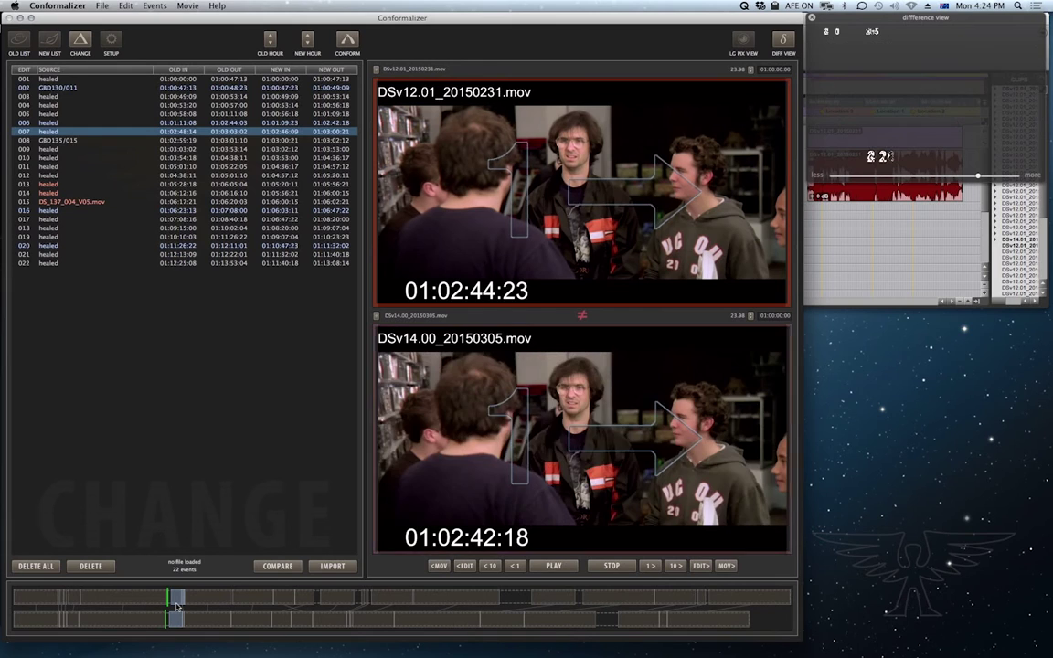
{"action": "key", "text": "Right"}
{"action": "key", "text": "Left"}
{"action": "key", "text": "Left"}
{"action": "key", "text": "Right"}
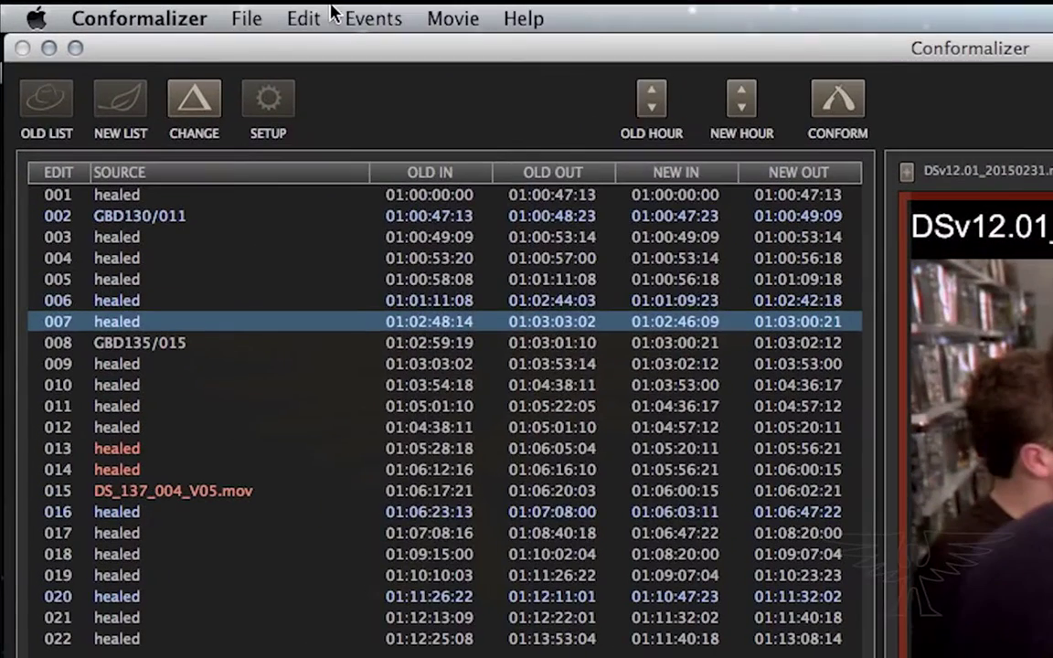
{"action": "left_click", "coordinate": [154, 5]}
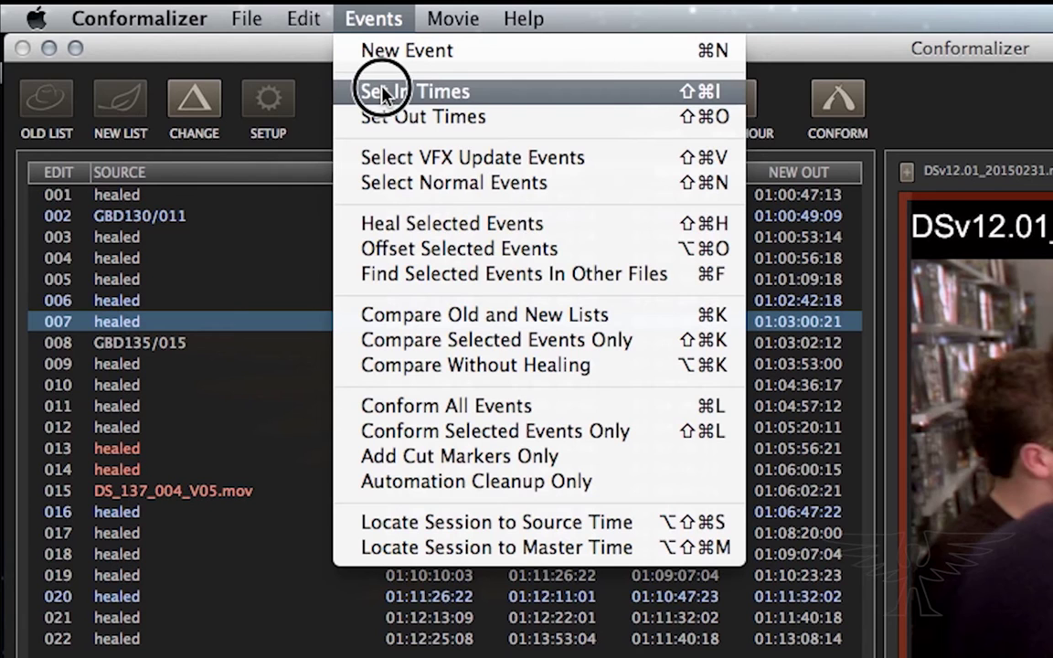
{"action": "left_click", "coordinate": [637, 94]}
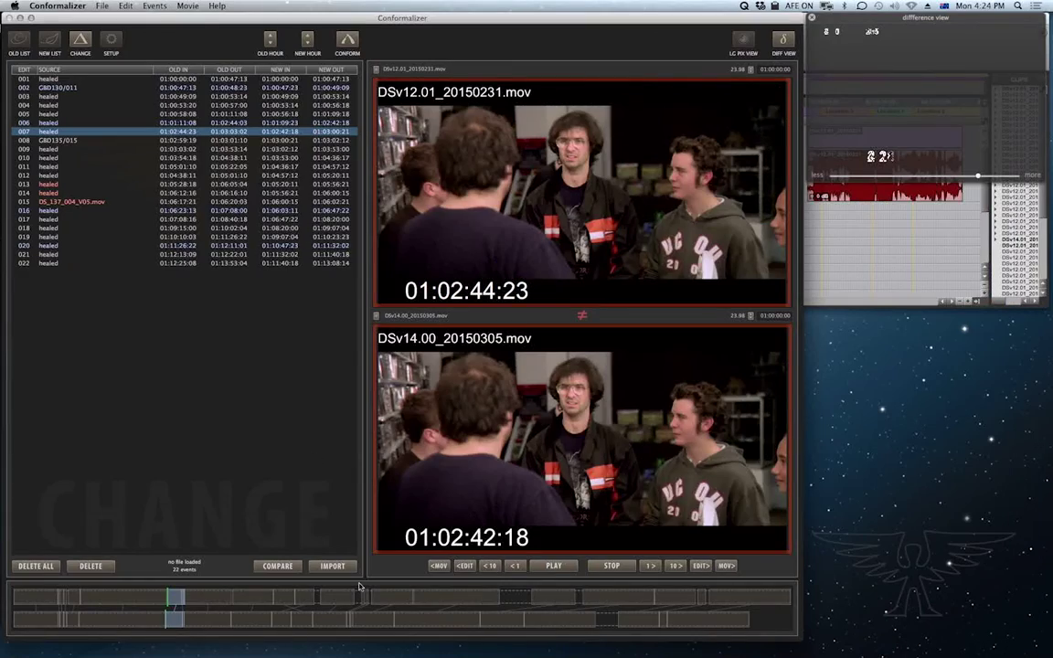
{"action": "left_click", "coordinate": [650, 566]}
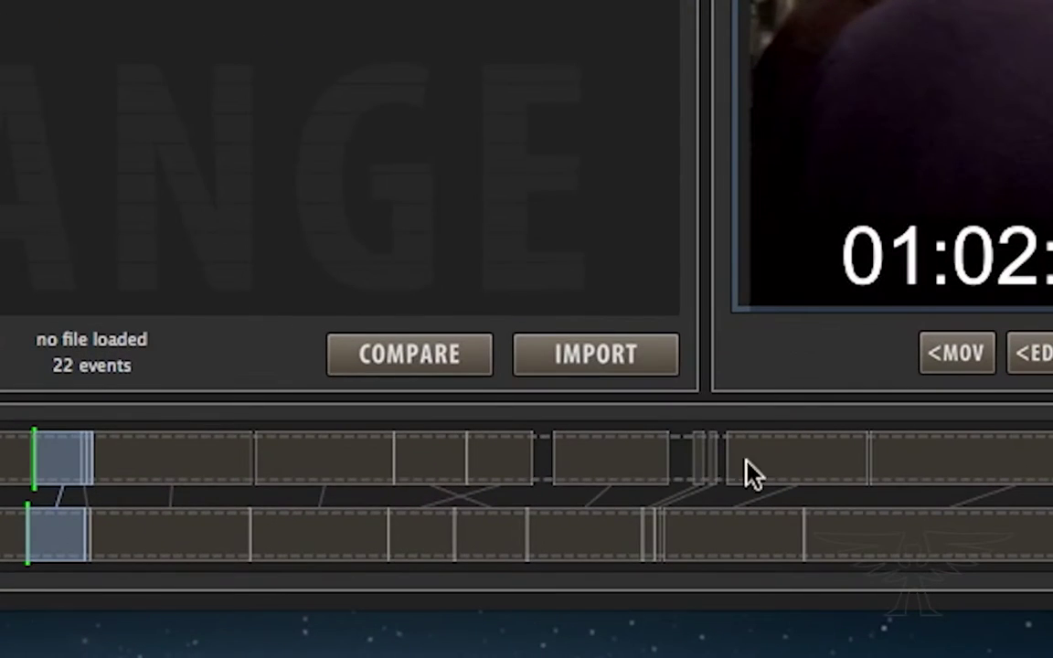
Step: Select events 010, 012 and 011 on the change timeline to examine how they are reordered between versions
{"action": "left_click", "coordinate": [381, 468]}
{"action": "left_click", "coordinate": [461, 465]}
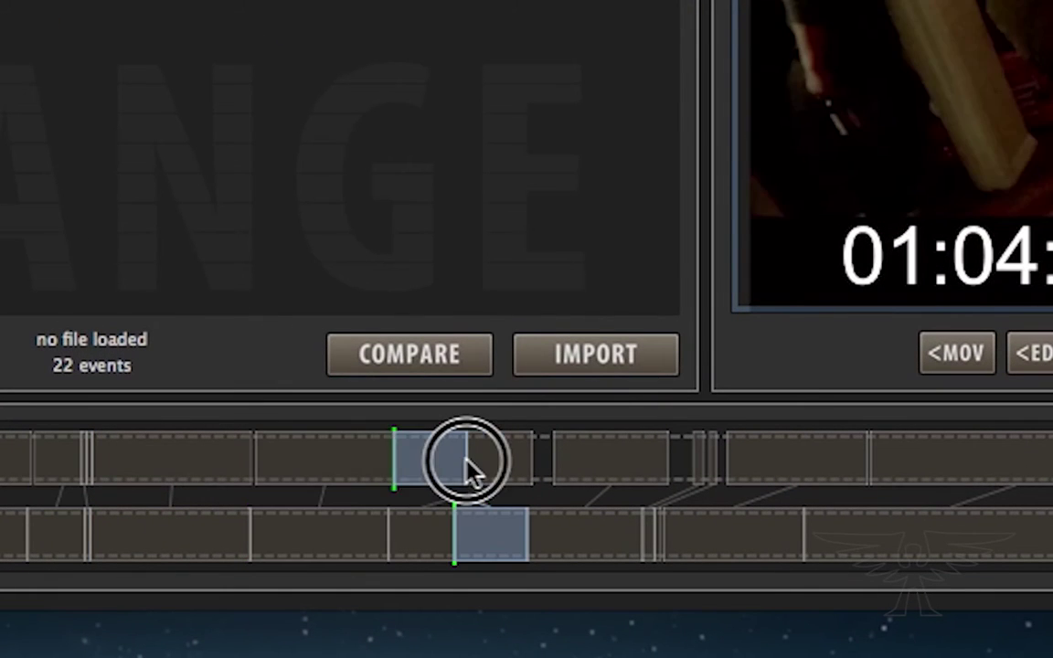
{"action": "left_click", "coordinate": [487, 457]}
{"action": "left_click", "coordinate": [440, 462]}
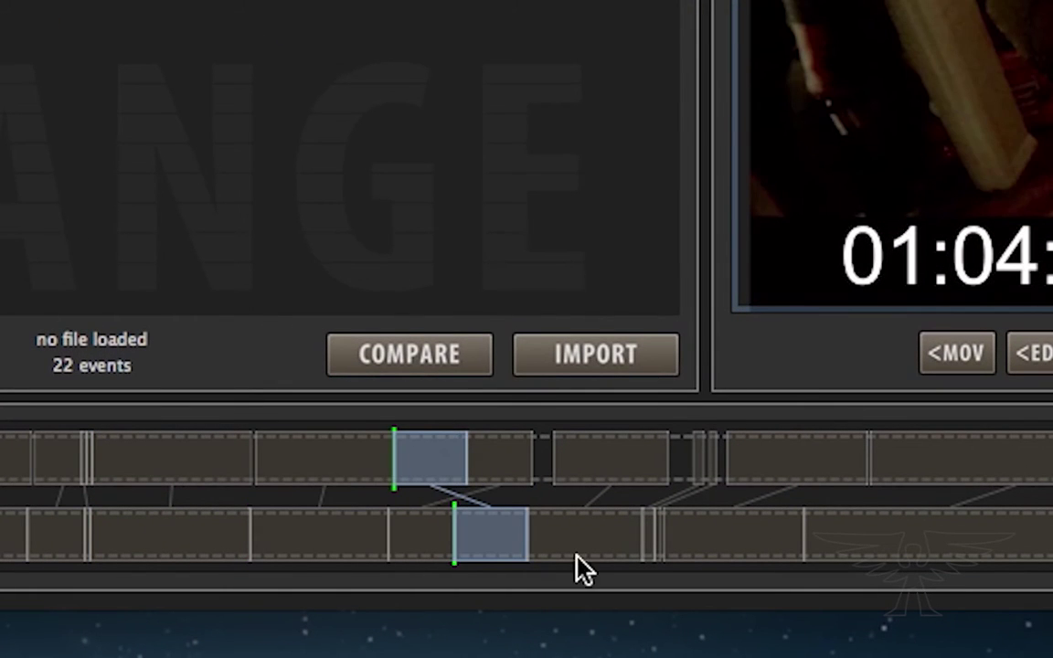
{"action": "left_click_drag", "start_coordinate": [340, 552], "coordinate": [400, 549]}
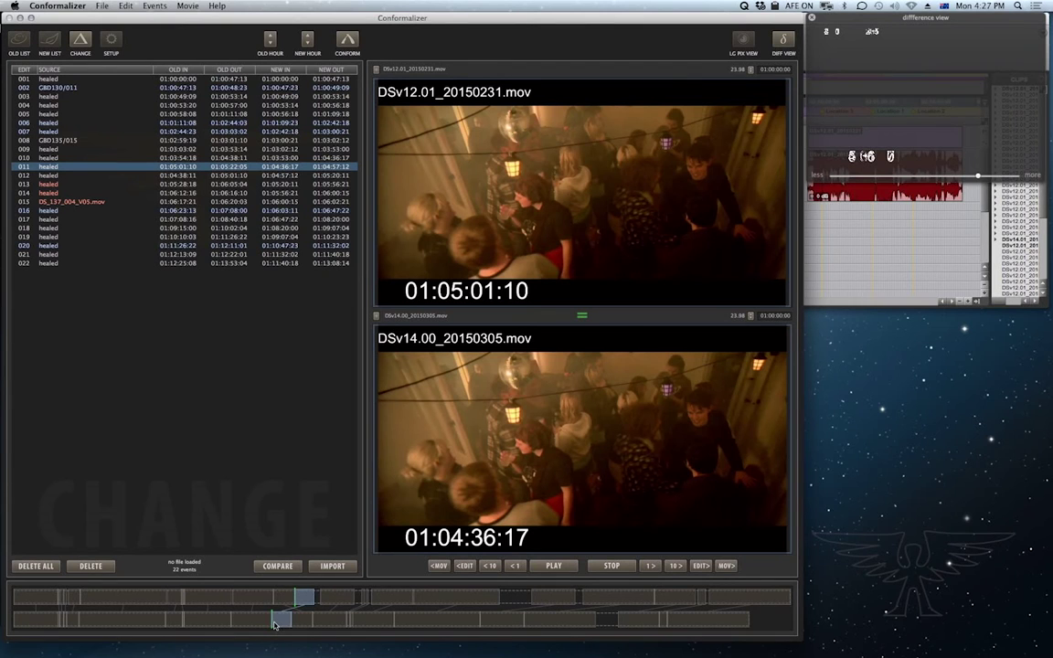
Step: Scrub through the deleted section around 01:09:03:17 in the old movie and the inserted gap in the new-version timeline
{"action": "left_click_drag", "start_coordinate": [377, 599], "coordinate": [447, 625]}
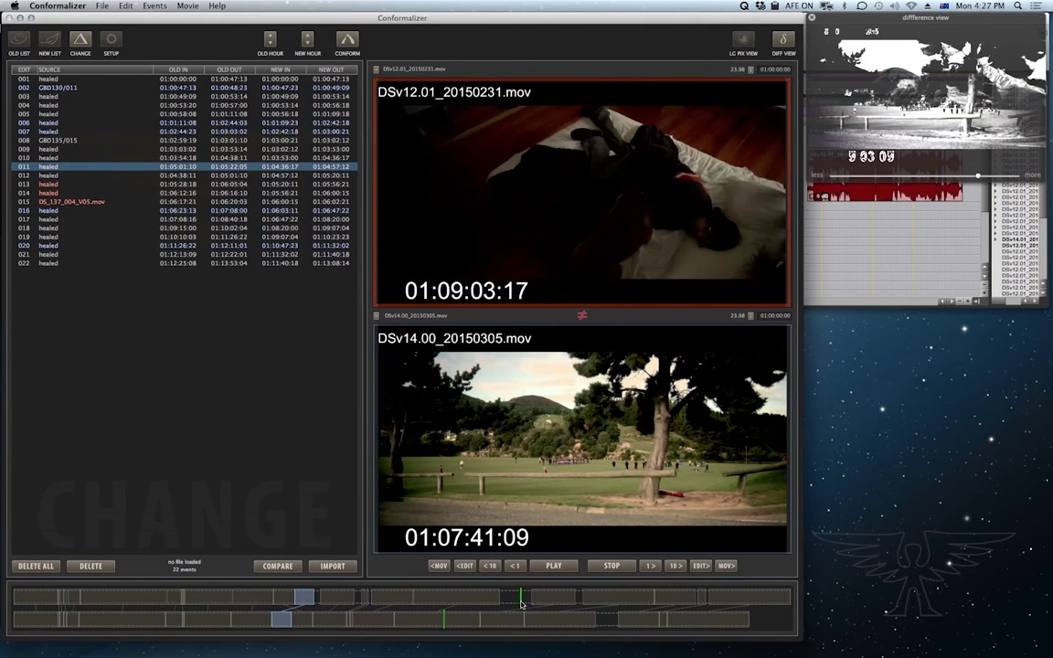
{"action": "mouse_move", "coordinate": [601, 625]}
{"action": "left_mouse_down"}
{"action": "mouse_move", "coordinate": [616, 620]}
{"action": "mouse_move", "coordinate": [601, 620]}
{"action": "left_mouse_up"}
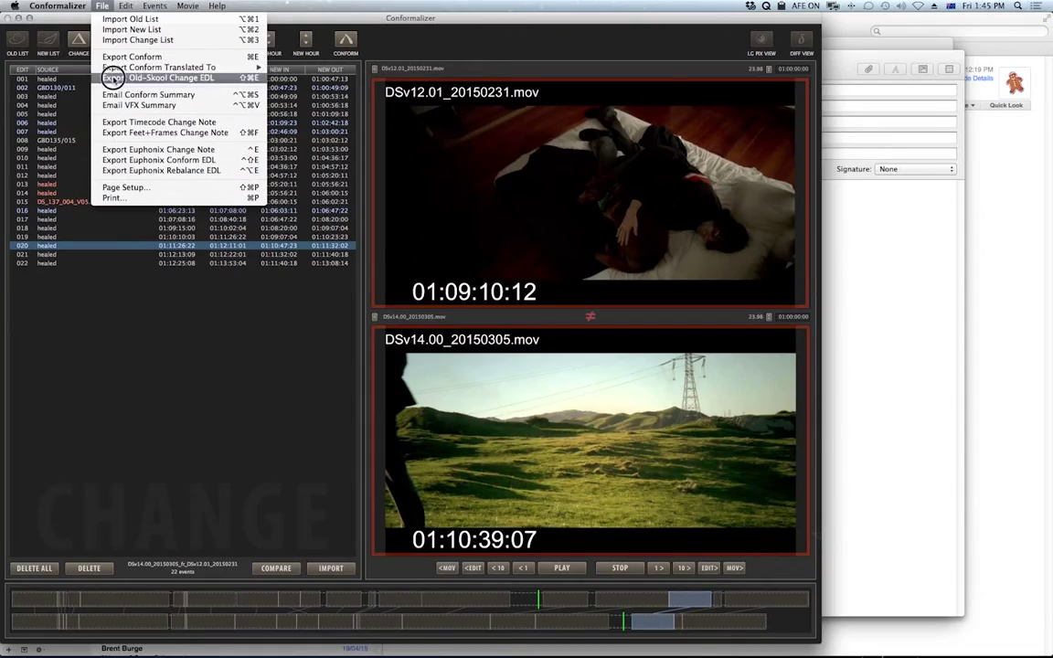
Step: Export the conform to the Desktop as DSv14.00_20150305_fr_DSv12.01_20150231.conform, replacing the existing file
{"action": "left_click", "coordinate": [121, 56]}
{"action": "key", "text": "Return"}
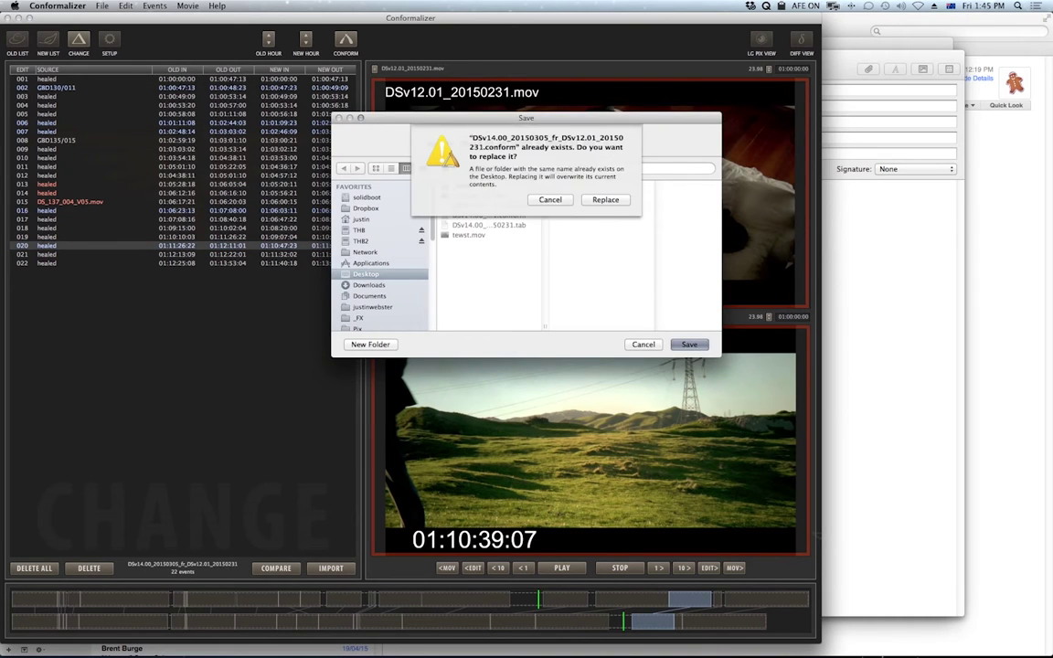
{"action": "left_click", "coordinate": [604, 200]}
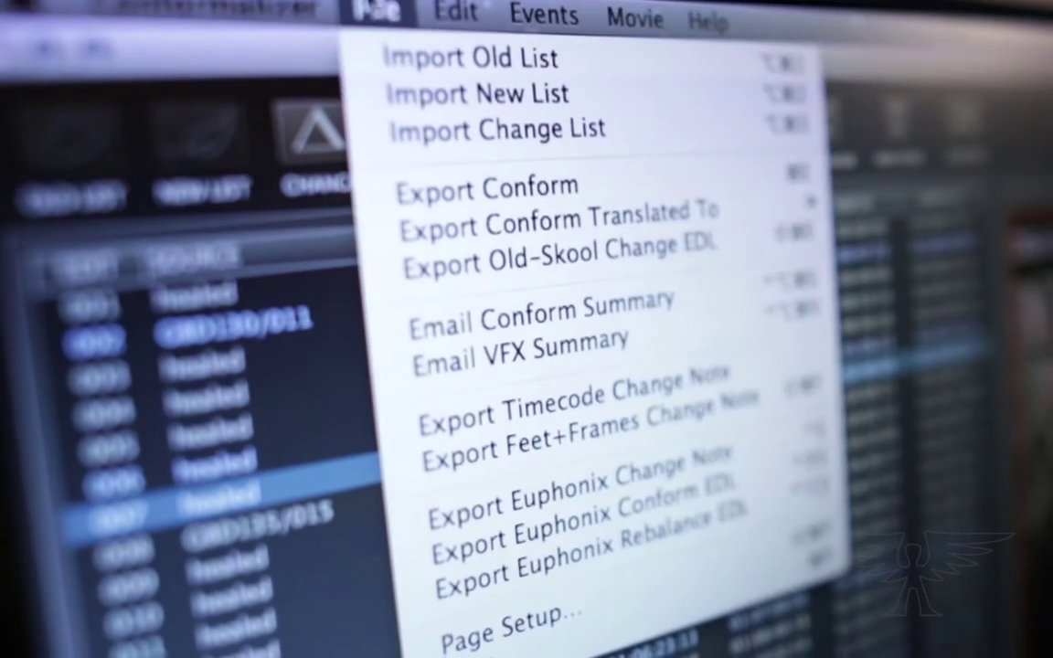
Step: Create an email containing the conform summary and enter the recipient's name
{"action": "left_click", "coordinate": [498, 305]}
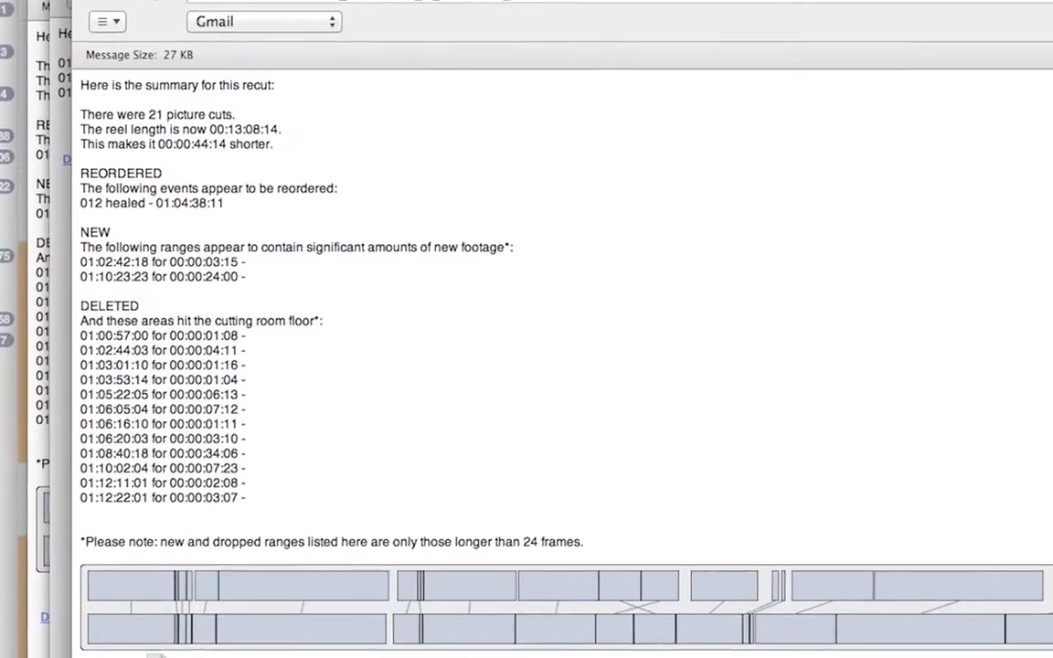
{"action": "type", "text": "graeme s"}
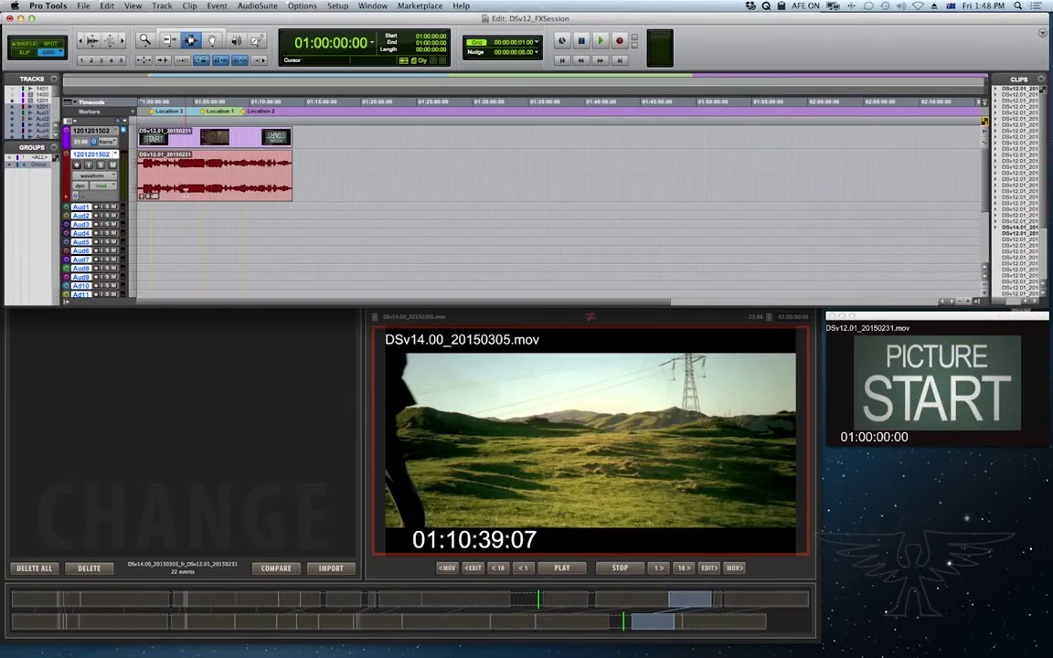
Step: In Pro Tools, set the session start to 00:00:00:00 and have clips and ruler data maintain their timecode positions
{"action": "key", "text": "super+KP_2"}
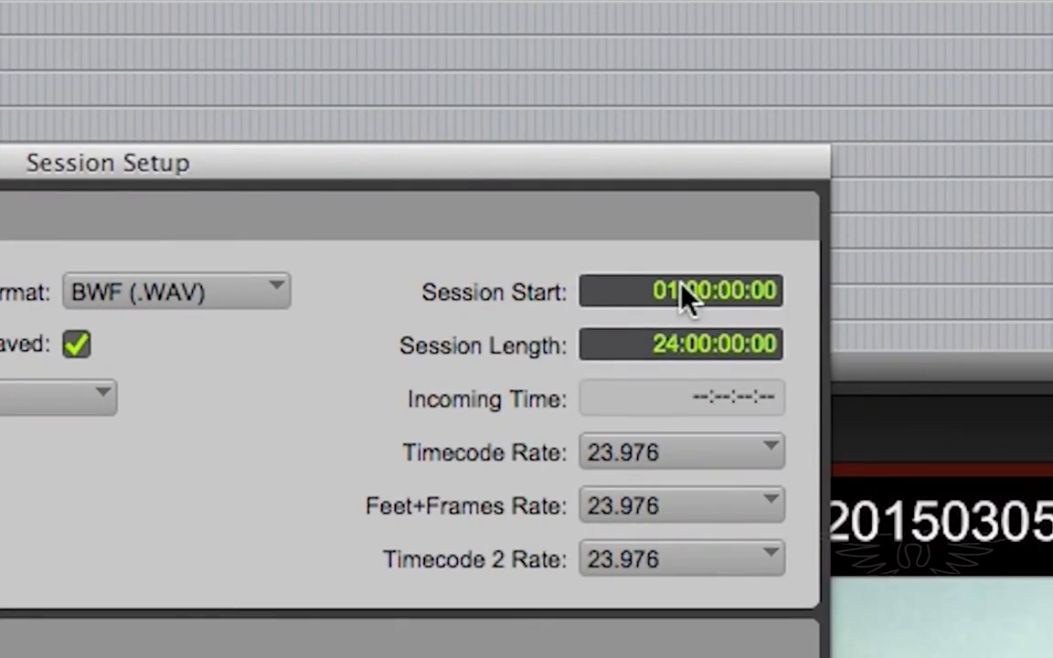
{"action": "left_click", "coordinate": [665, 289]}
{"action": "key", "text": "Return"}
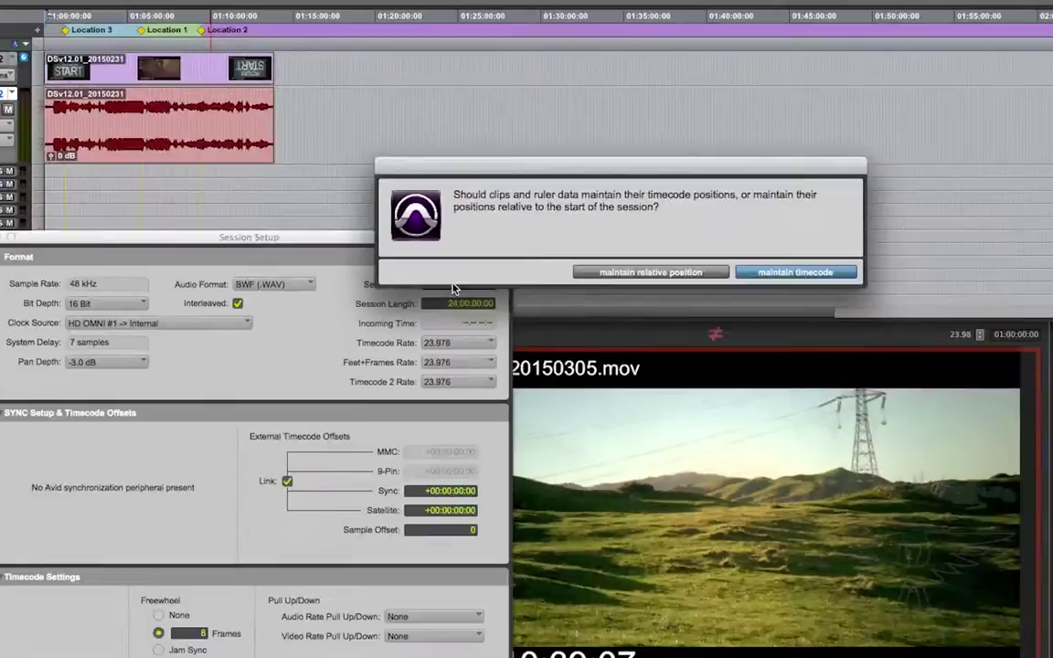
{"action": "key", "text": "Return"}
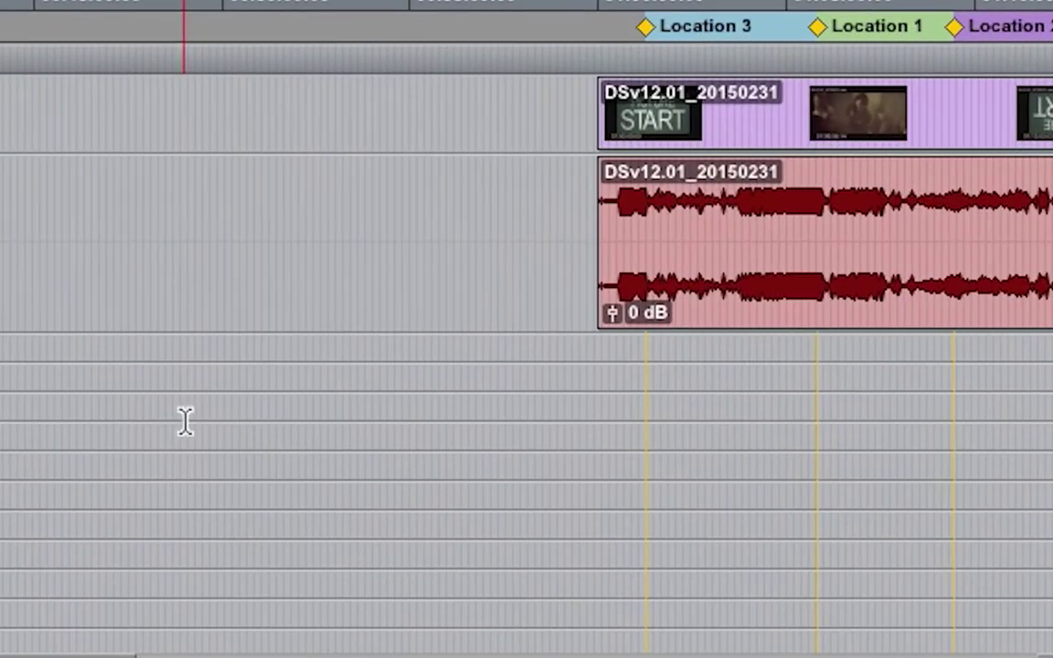
{"action": "left_click_drag", "start_coordinate": [829, 166], "coordinate": [875, 143]}
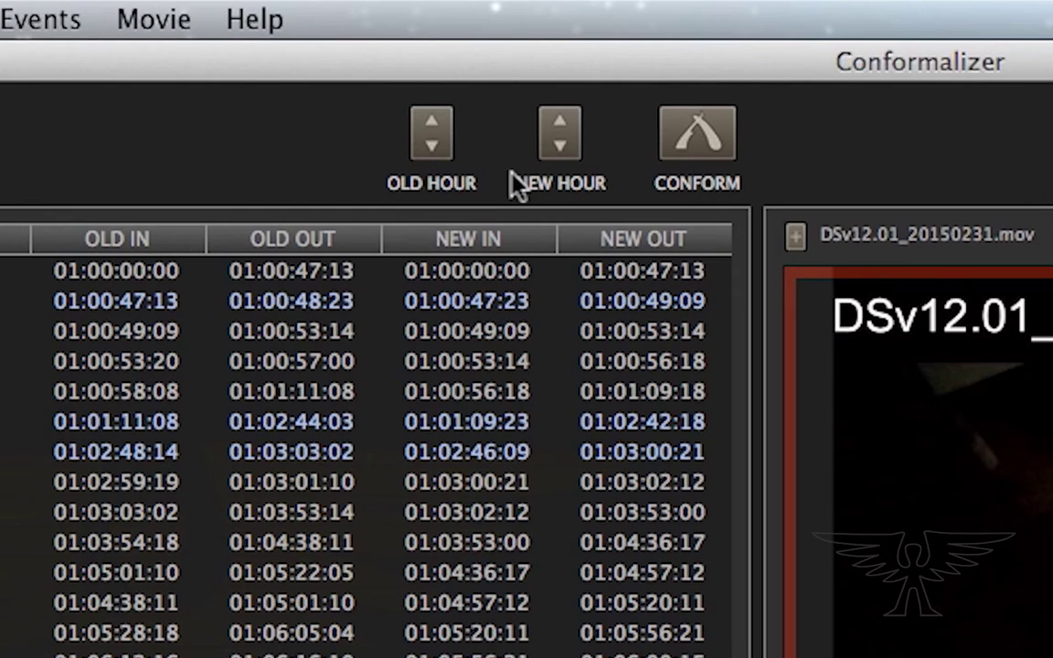
Step: In Conformalizer, lower the new list's hour from 01 to 00 for all change events
{"action": "left_click", "coordinate": [561, 146]}
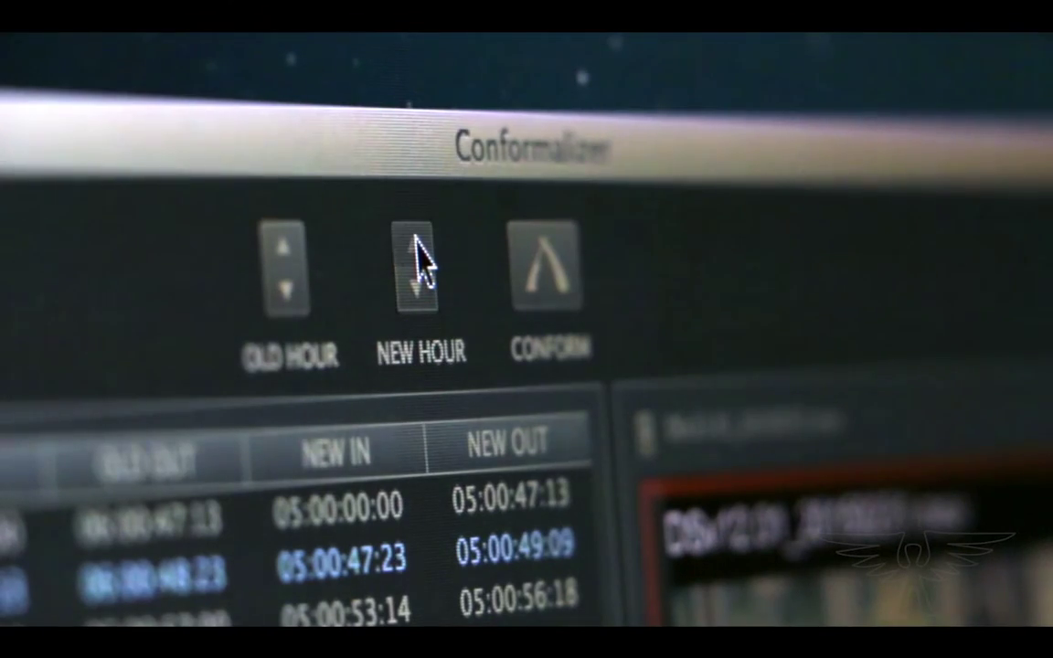
Step: Raise the new list's start time in 30-minute increments through 05:30:00:00
{"action": "left_click", "coordinate": [415, 239]}
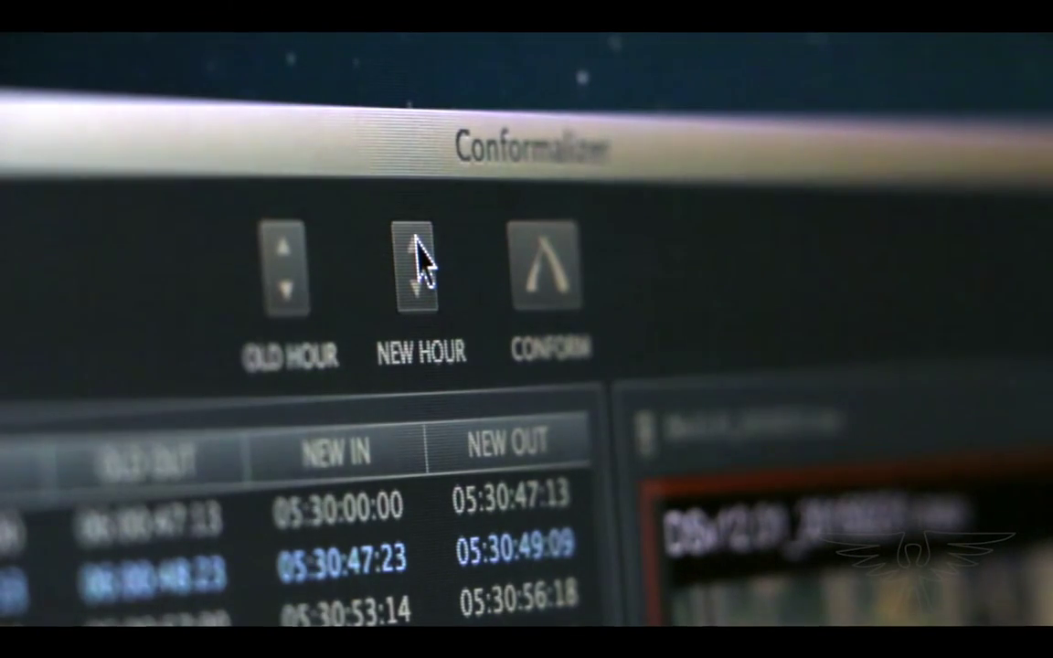
{"action": "left_click", "coordinate": [415, 239]}
{"action": "left_click", "coordinate": [415, 239]}
{"action": "left_click", "coordinate": [415, 240]}
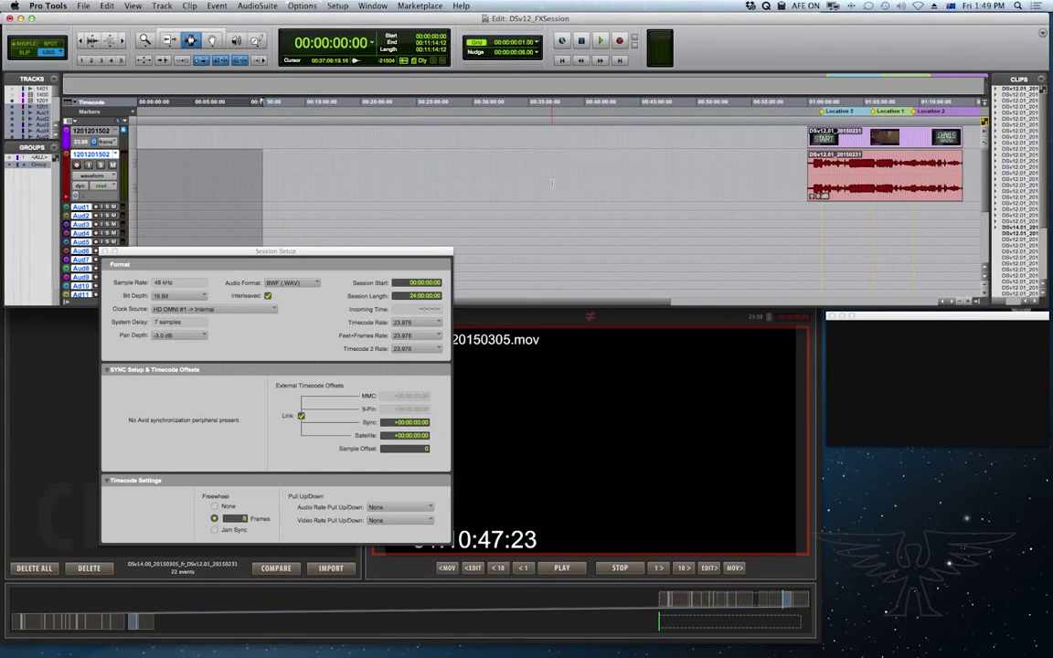
Step: In the Pro Tools session, select the empty stretch ahead of the existing clips from 00:39:54:17 to 00:59:06:09
{"action": "left_click_drag", "start_coordinate": [583, 172], "coordinate": [797, 176]}
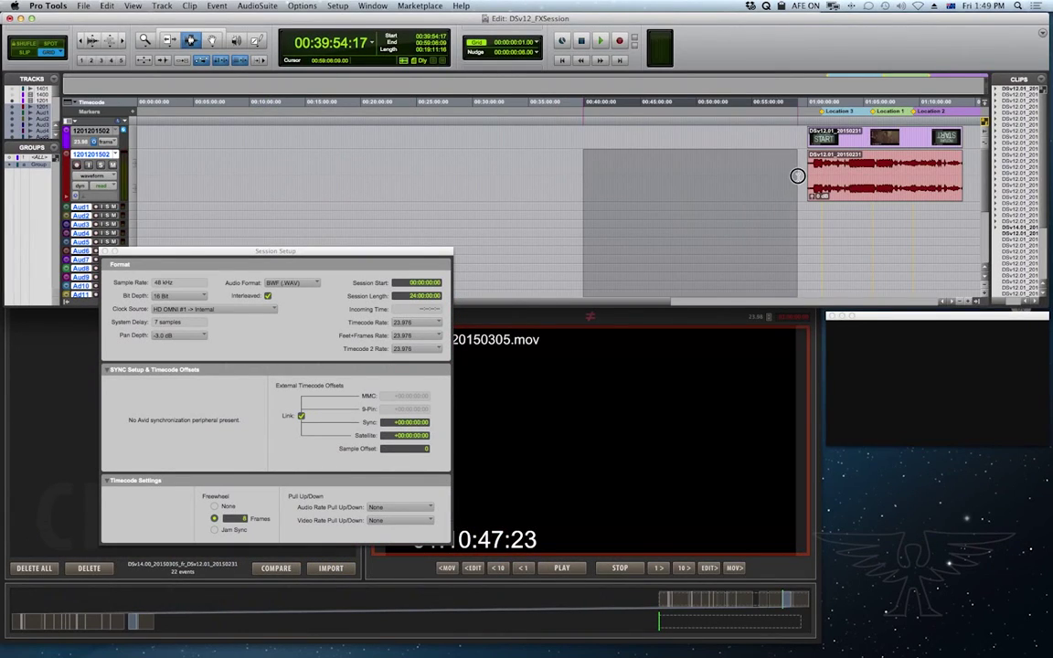
{"action": "left_click", "coordinate": [713, 139], "text": "shift"}
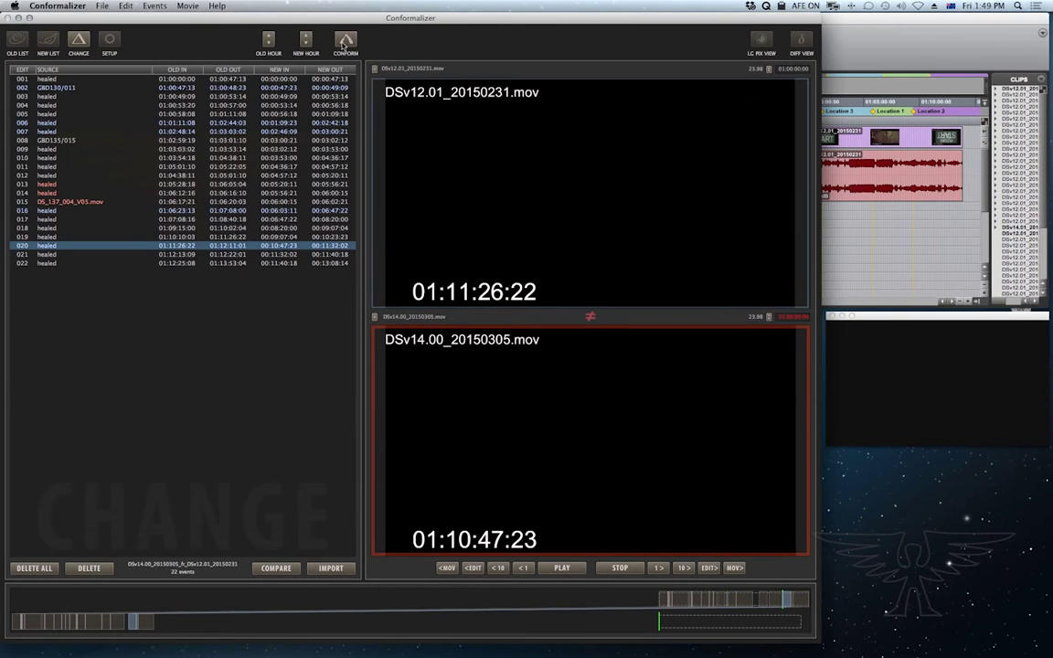
Step: Start conforming the Pro Tools session with all events of the change list
{"action": "left_click", "coordinate": [346, 41]}
{"action": "key", "text": "Return"}
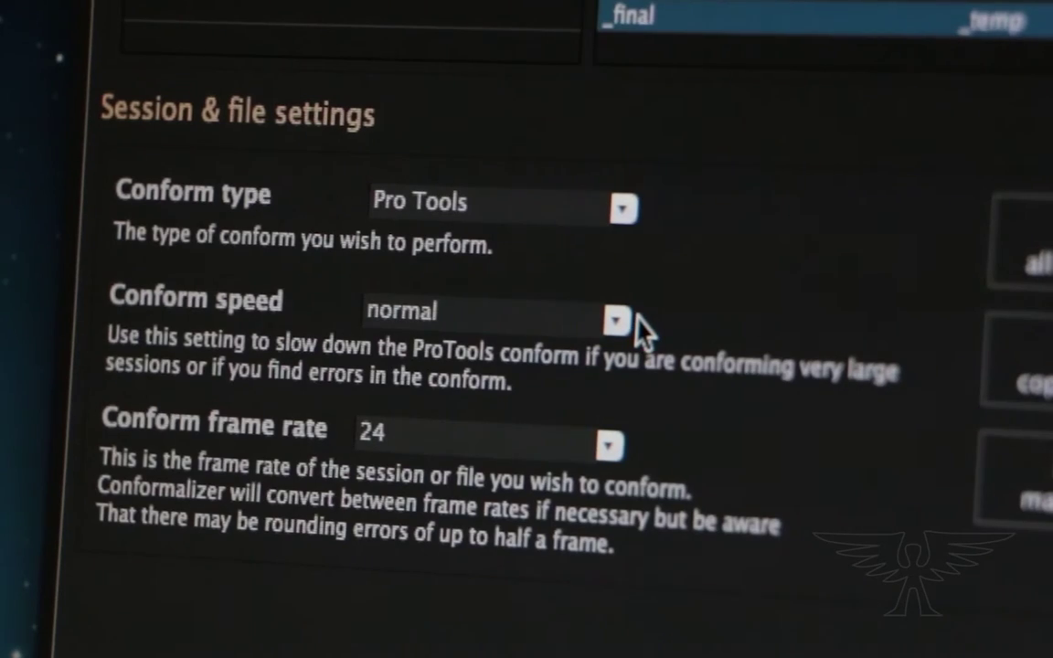
Step: Set the conform speed to careful, keep all events as the conform mode, and toggle the markers and auto clean options
{"action": "left_click", "coordinate": [623, 319]}
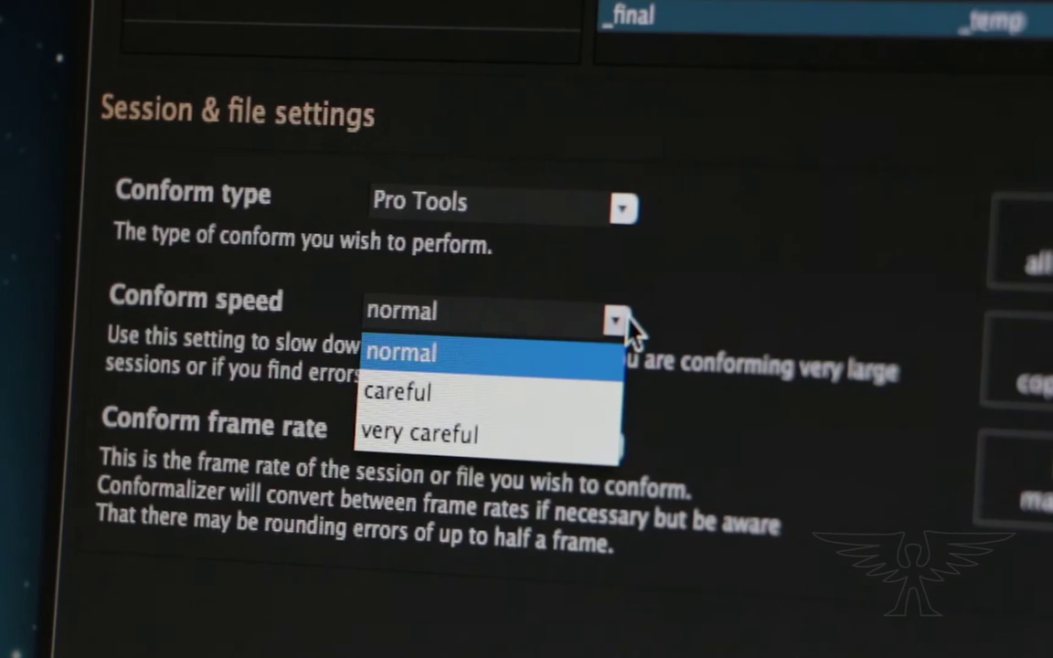
{"action": "left_click", "coordinate": [389, 392]}
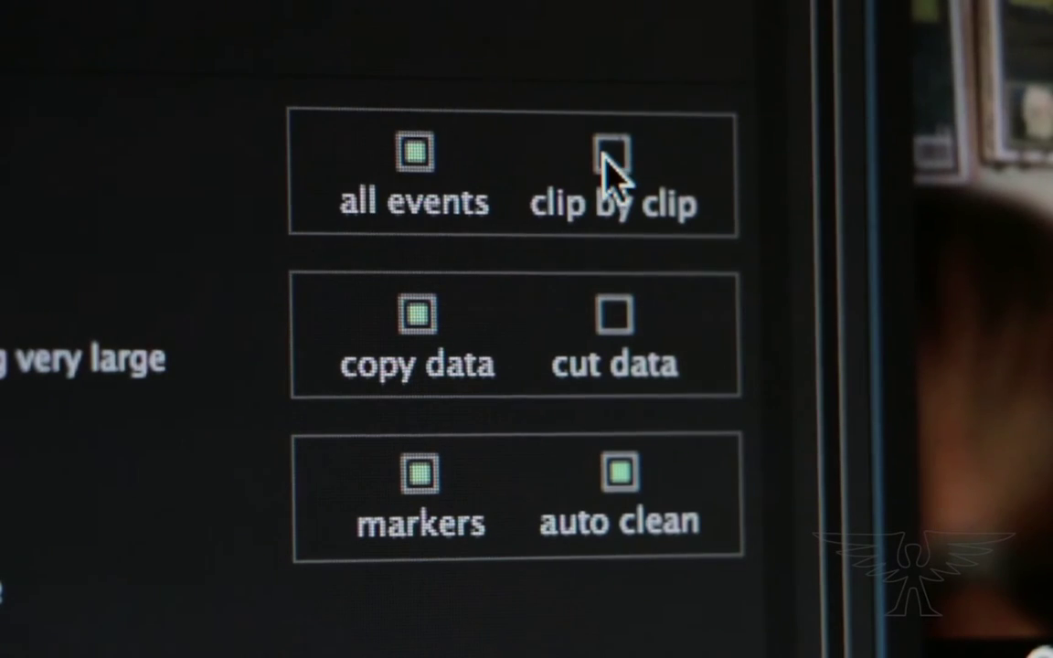
{"action": "left_click", "coordinate": [609, 159]}
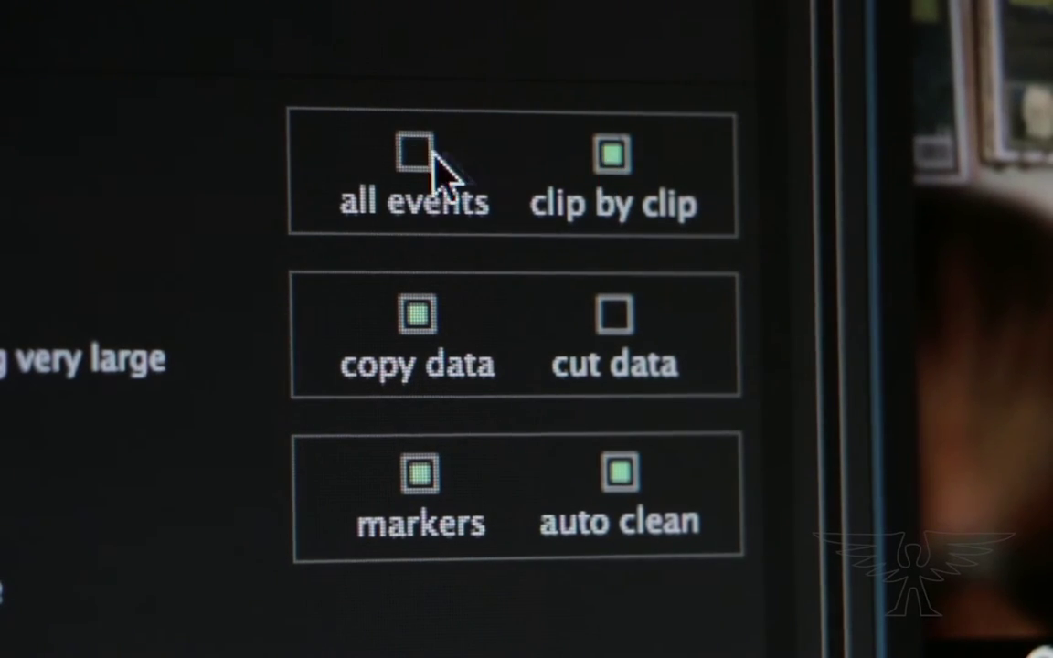
{"action": "left_click", "coordinate": [418, 155]}
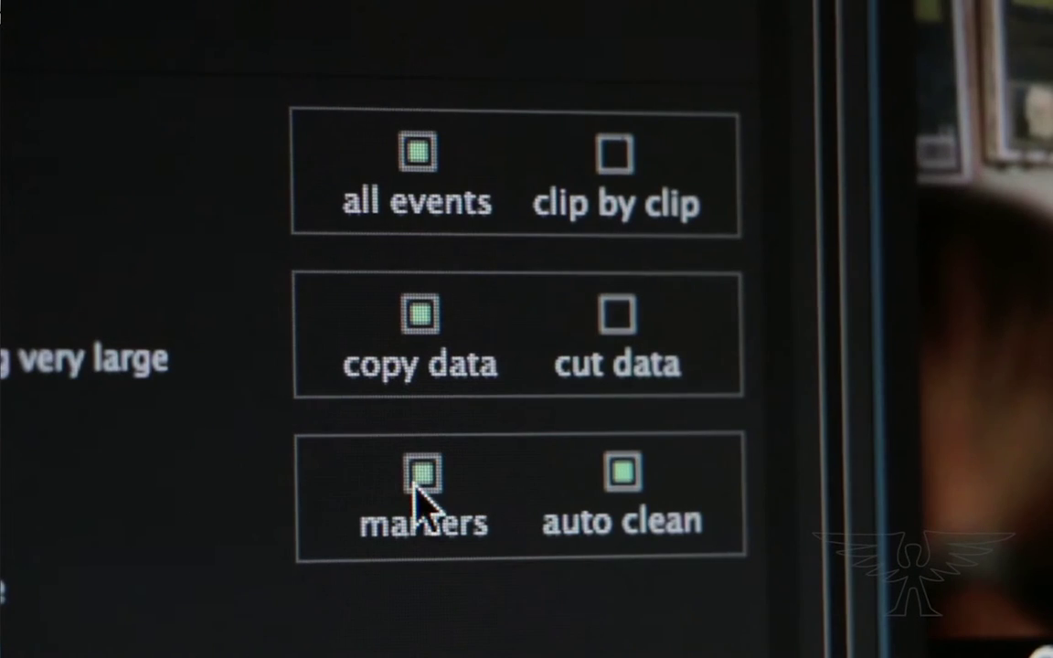
{"action": "left_click", "coordinate": [422, 475]}
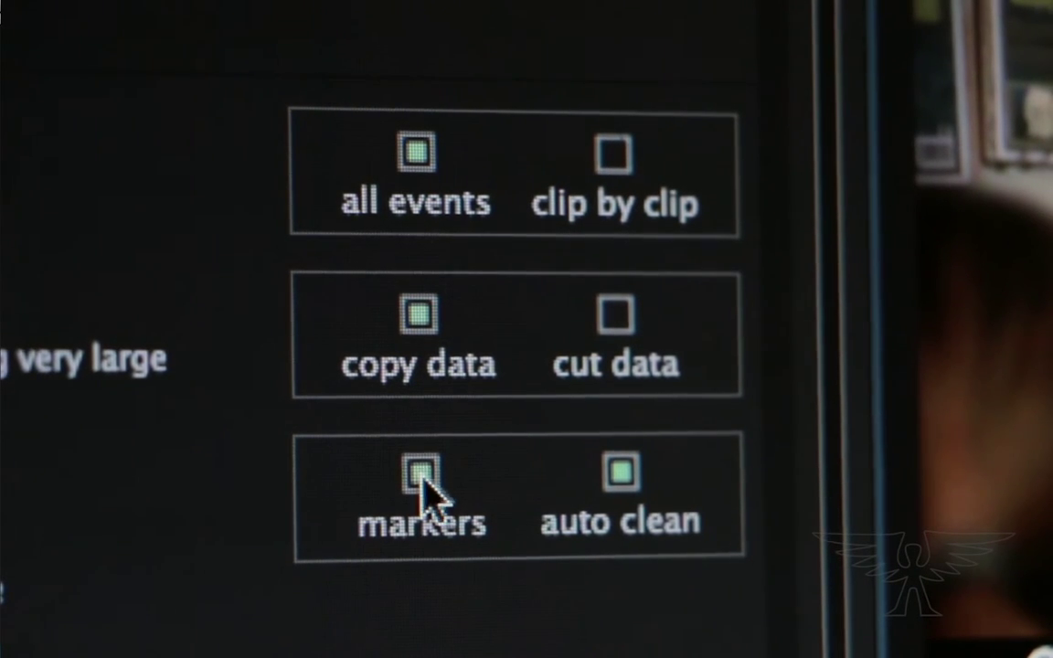
{"action": "left_click", "coordinate": [603, 475]}
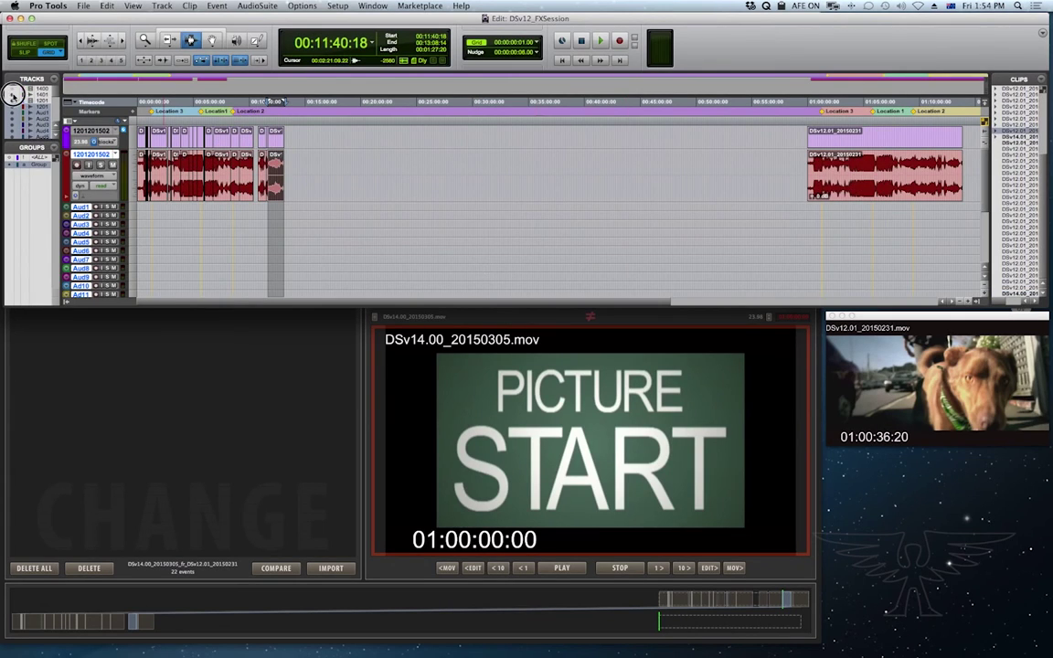
Step: Compare the conformed DSv12 audio waveform with the DSv14 guide track at frame level around 00:11:34:20
{"action": "key", "text": "e"}
{"action": "key", "text": "t"}
{"action": "key", "text": "t"}
{"action": "key", "text": "t"}
{"action": "key", "text": "t"}
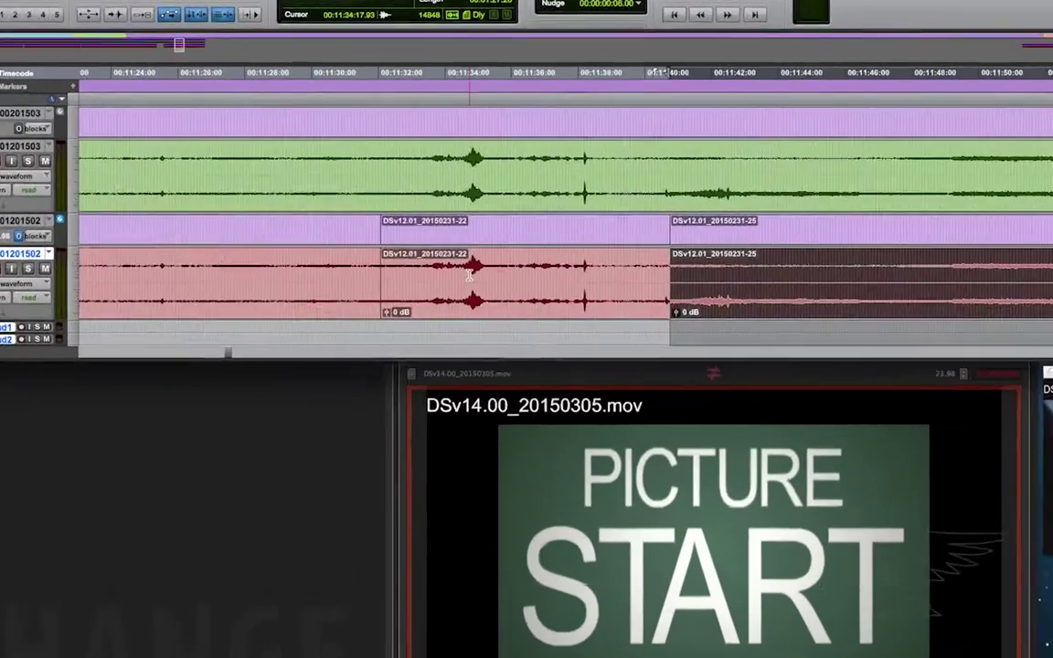
{"action": "key", "text": "t"}
{"action": "left_click", "coordinate": [273, 284]}
{"action": "key", "text": "t"}
{"action": "key", "text": "t"}
{"action": "key", "text": "t"}
{"action": "key", "text": "t"}
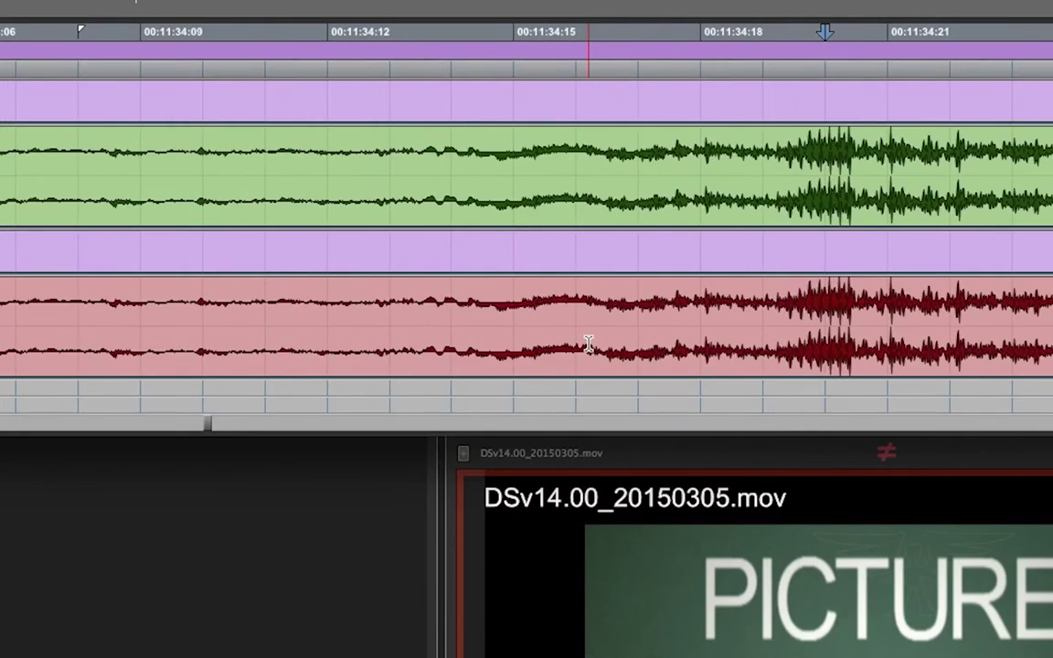
{"action": "key", "text": "t"}
{"action": "key", "text": "t"}
{"action": "key", "text": "t"}
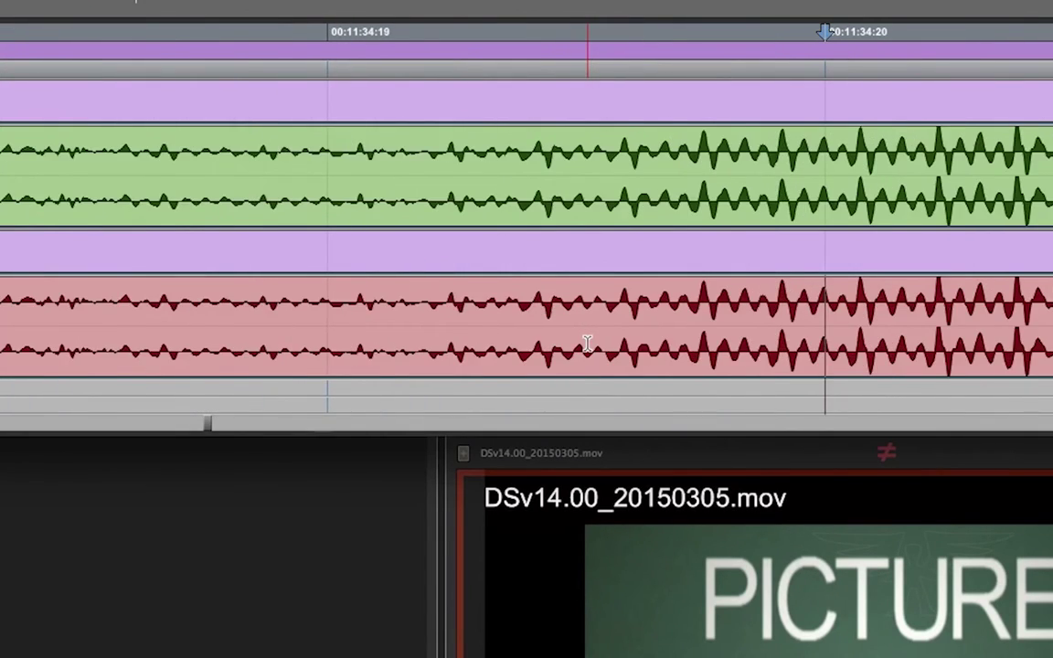
{"action": "key", "text": "t"}
{"action": "key", "text": "r"}
{"action": "key", "text": "r"}
{"action": "key", "text": "r"}
{"action": "key", "text": "r"}
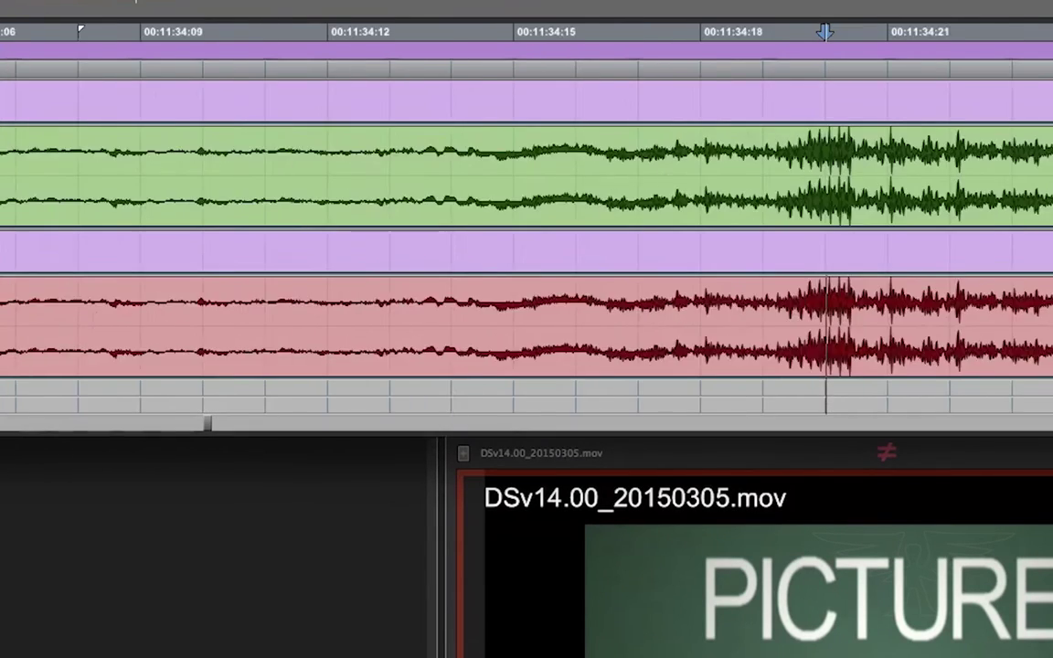
{"action": "key", "text": "r"}
{"action": "key", "text": "r"}
{"action": "key", "text": "r"}
{"action": "key", "text": "r"}
{"action": "key", "text": "r"}
{"action": "key", "text": "Return"}
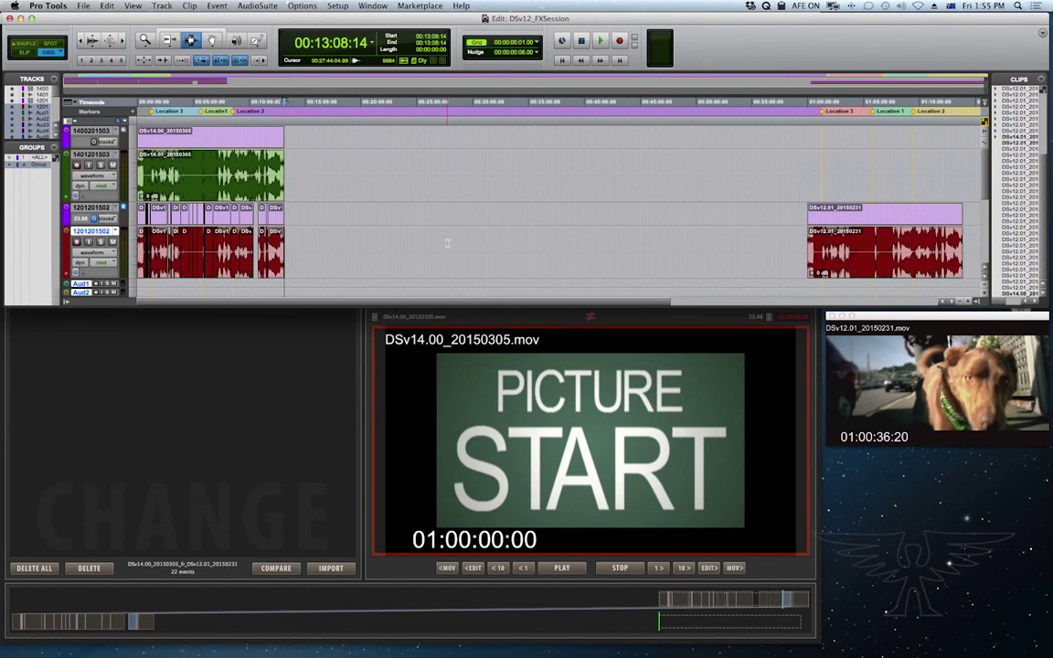
Step: Set the session start to 01:00:00:00 and accept keeping the clips' relative positions
{"action": "key", "text": "super+2"}
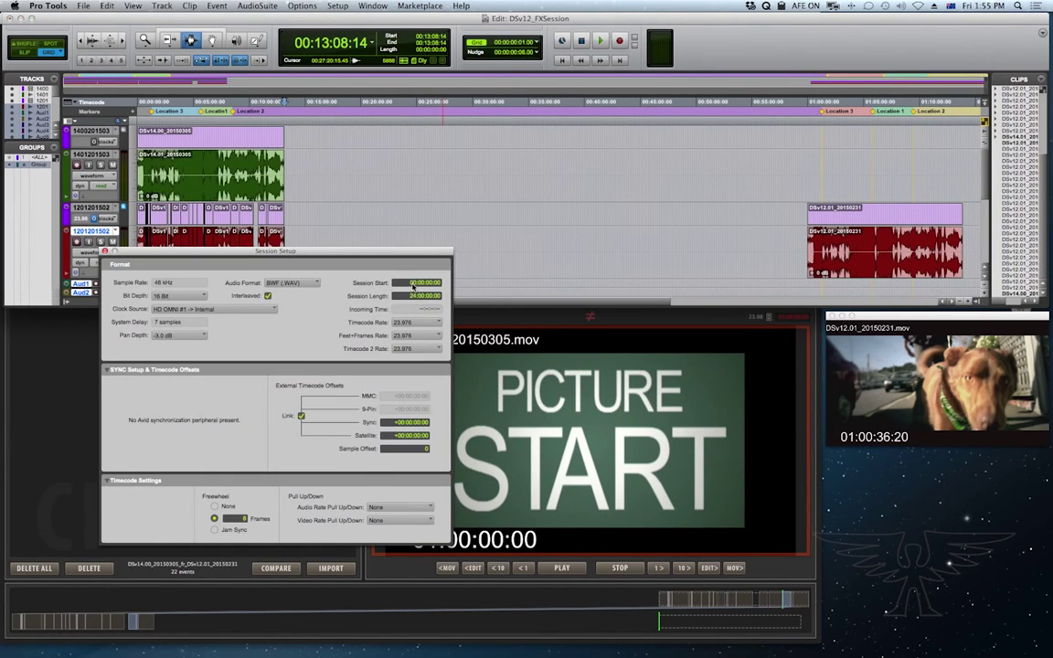
{"action": "type", "text": "1"}
{"action": "key", "text": "Return"}
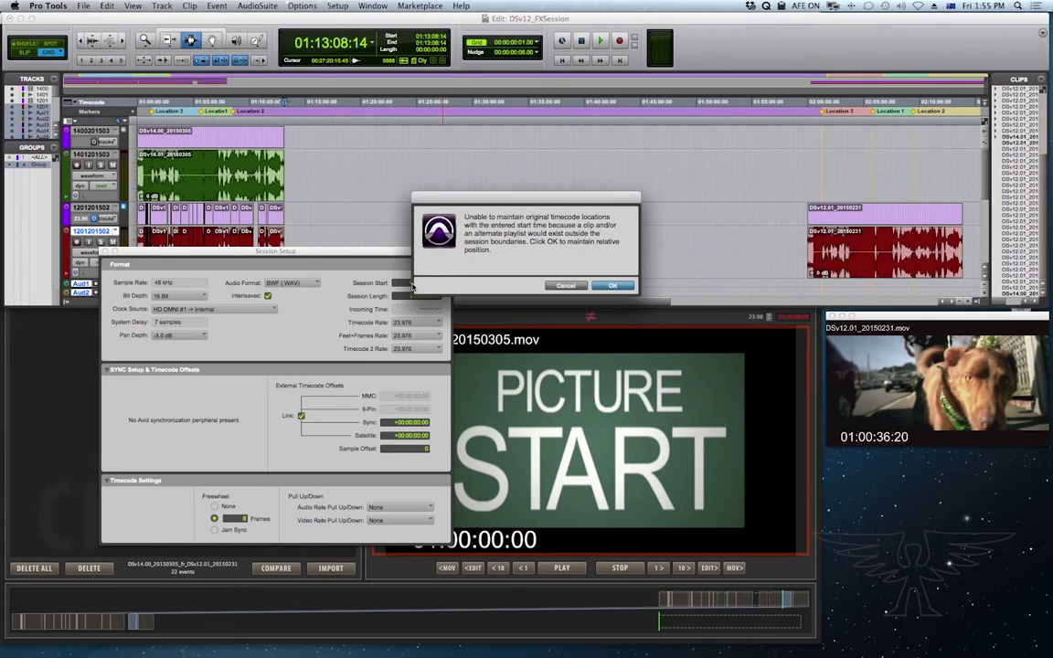
{"action": "key", "text": "Return"}
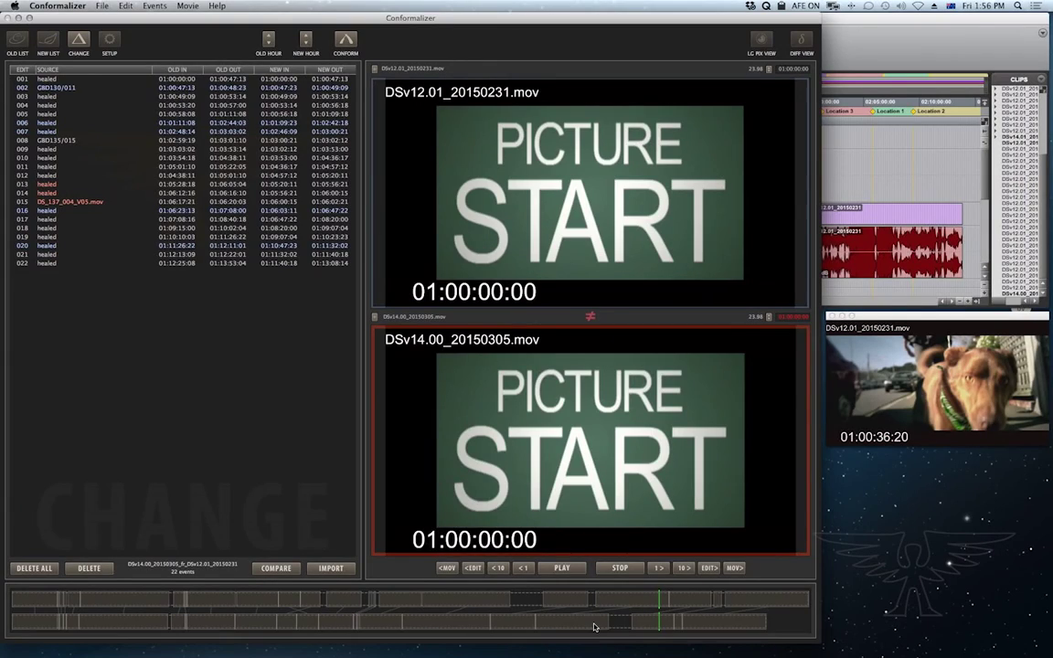
Step: In Conformalizer, review the Smart VFX tracing settings and play event DS_137_004_V05.mov in both versions with the difference view open
{"action": "left_click", "coordinate": [107, 41]}
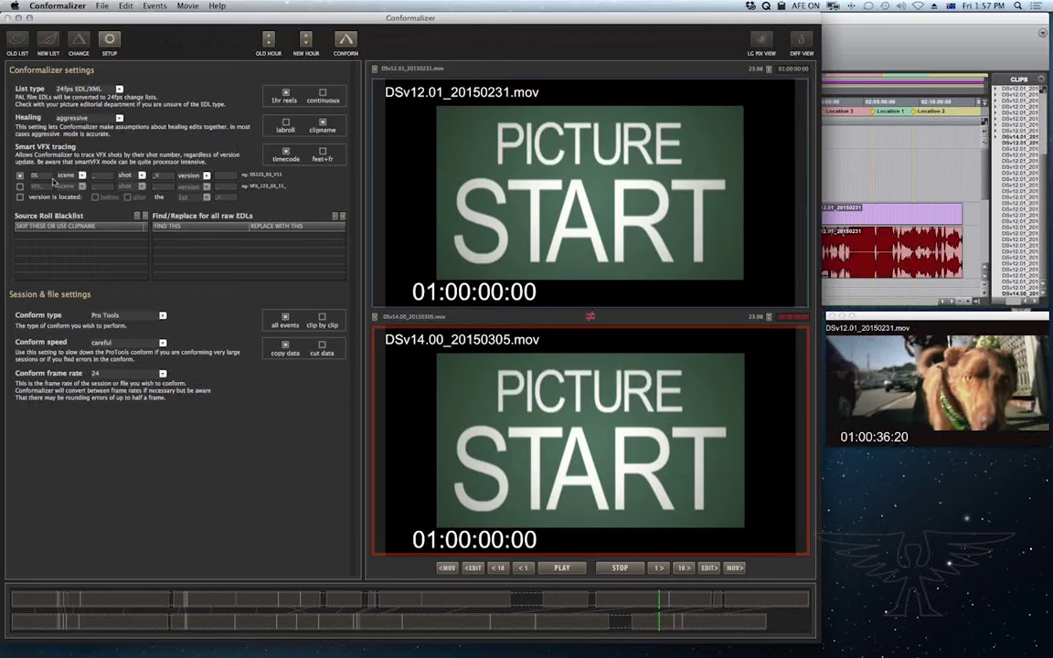
{"action": "left_click", "coordinate": [77, 41]}
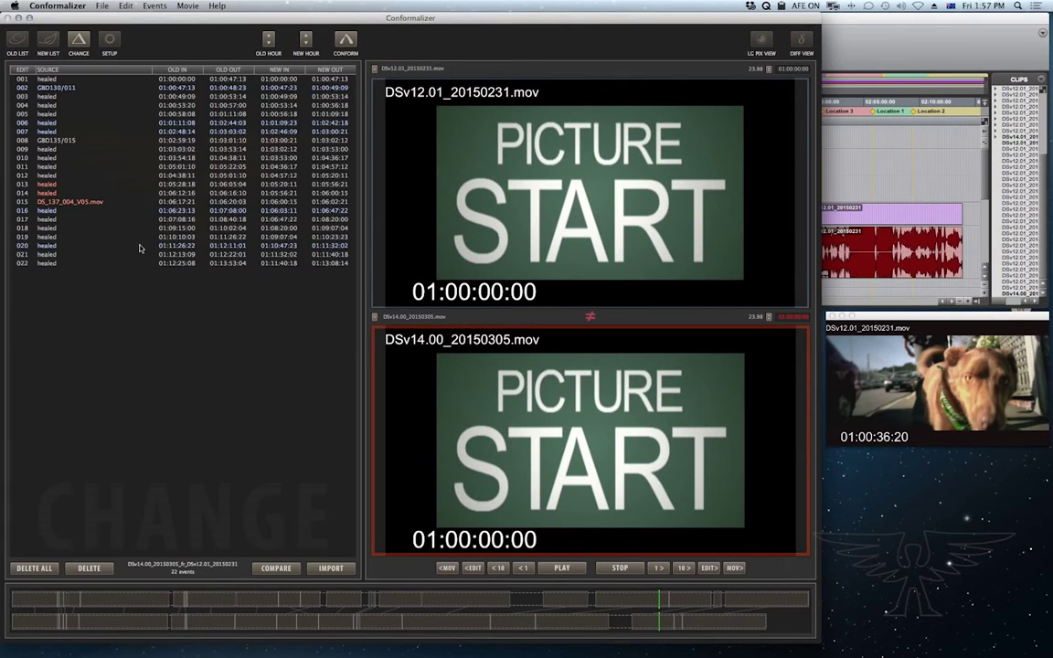
{"action": "left_click", "coordinate": [94, 205]}
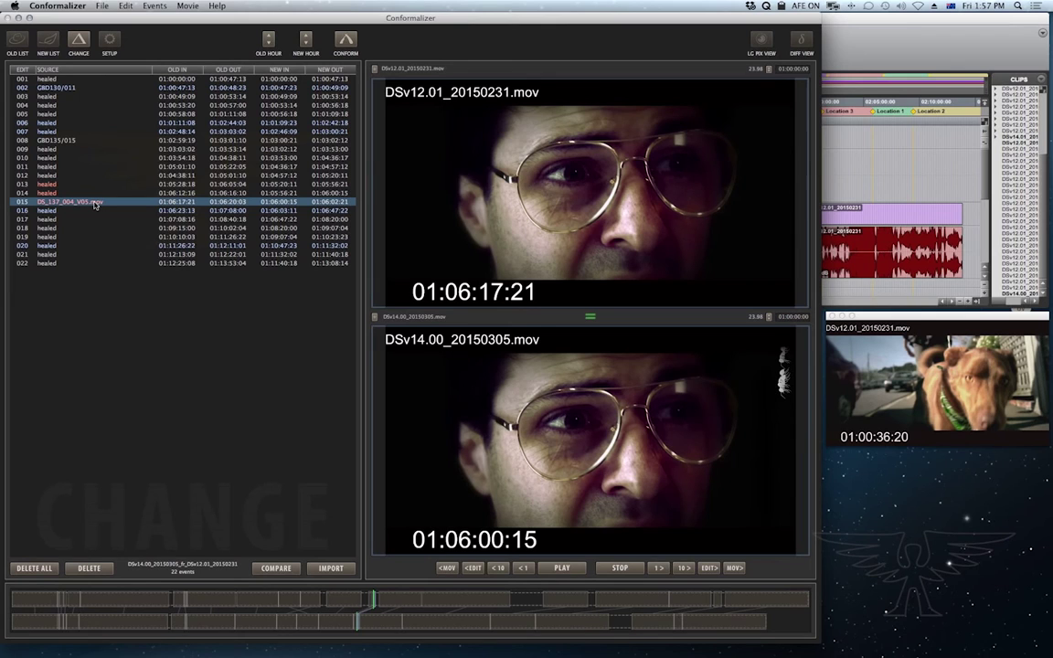
{"action": "key", "text": "space"}
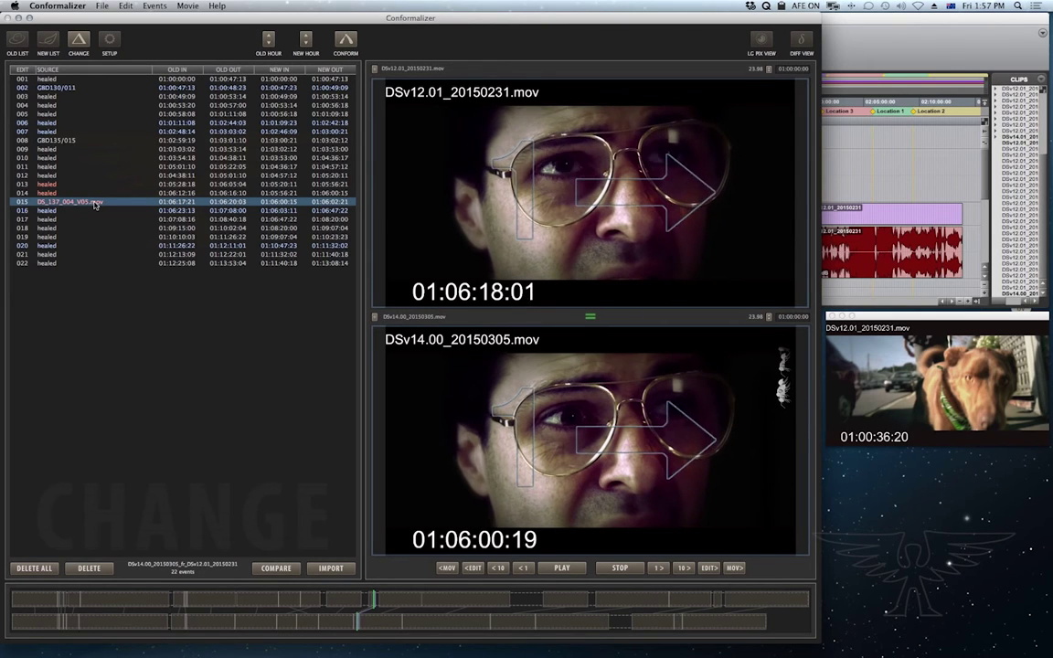
{"action": "left_click", "coordinate": [810, 40]}
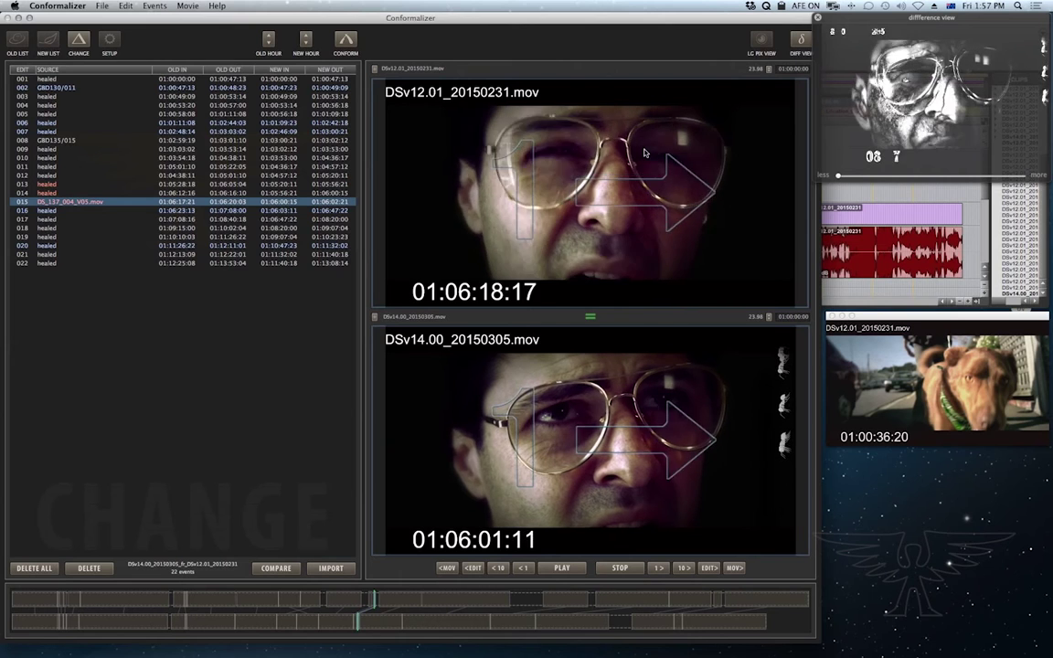
{"action": "key", "text": "space"}
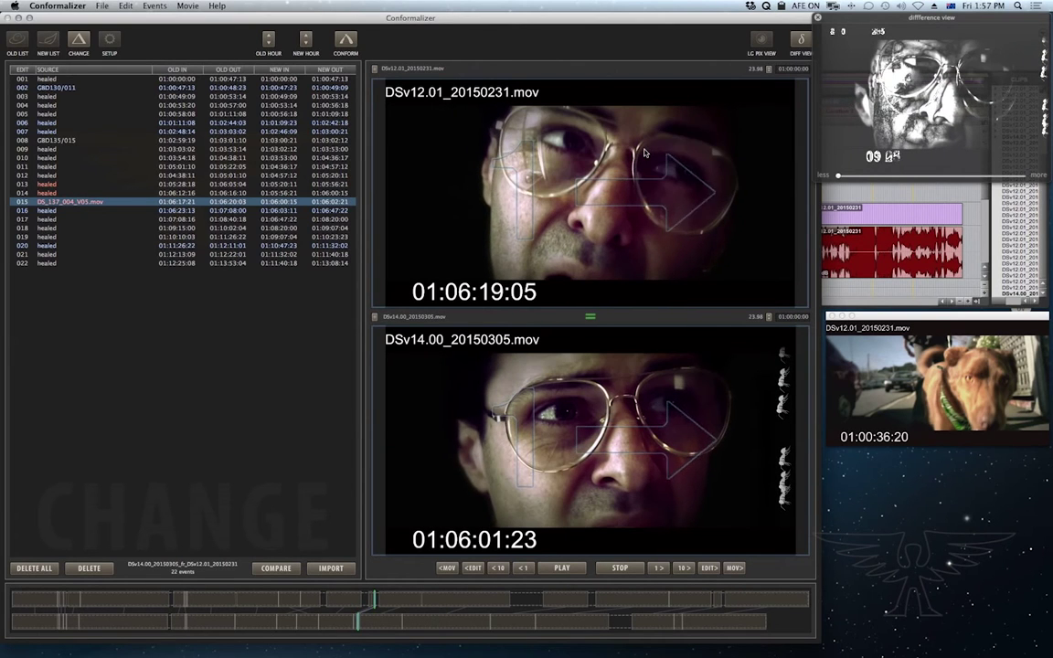
Step: Inspect the healed events following the VFX shot in the difference view
{"action": "left_click", "coordinate": [471, 603]}
{"action": "left_click", "coordinate": [397, 603]}
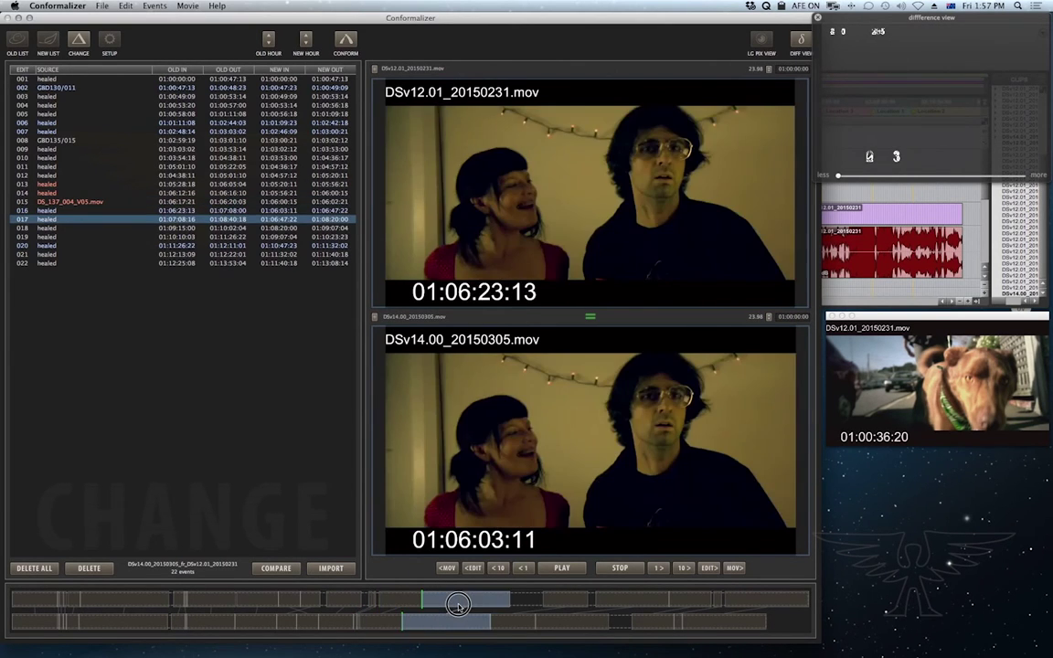
{"action": "left_click", "coordinate": [458, 605]}
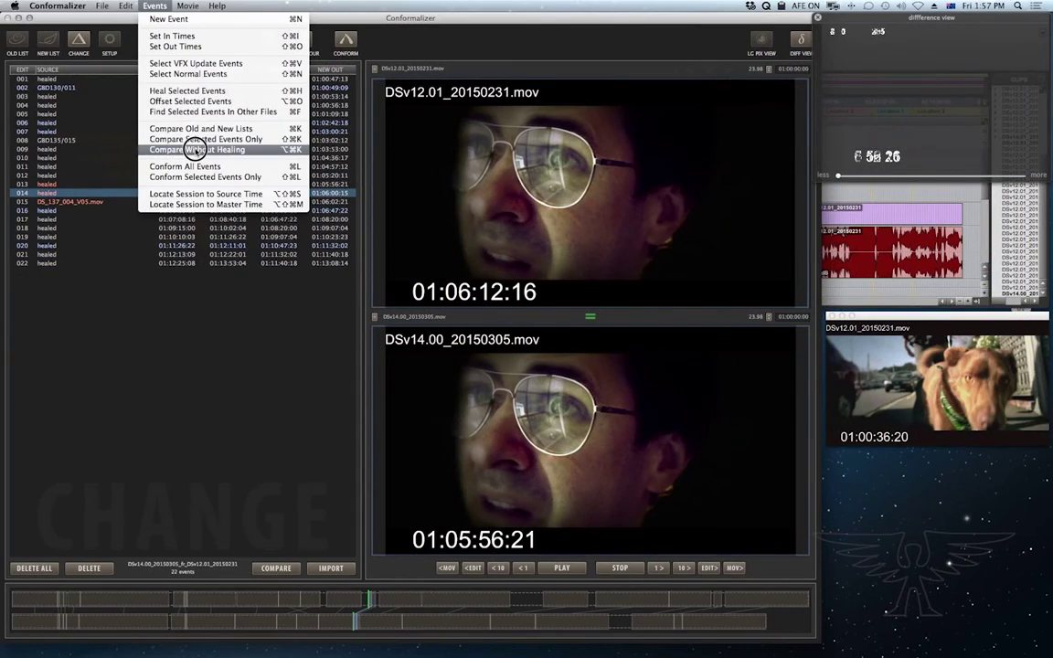
Step: Compare the old and new lists without healing and delete all normal events so that only the VFX updates are kept
{"action": "left_click", "coordinate": [197, 152]}
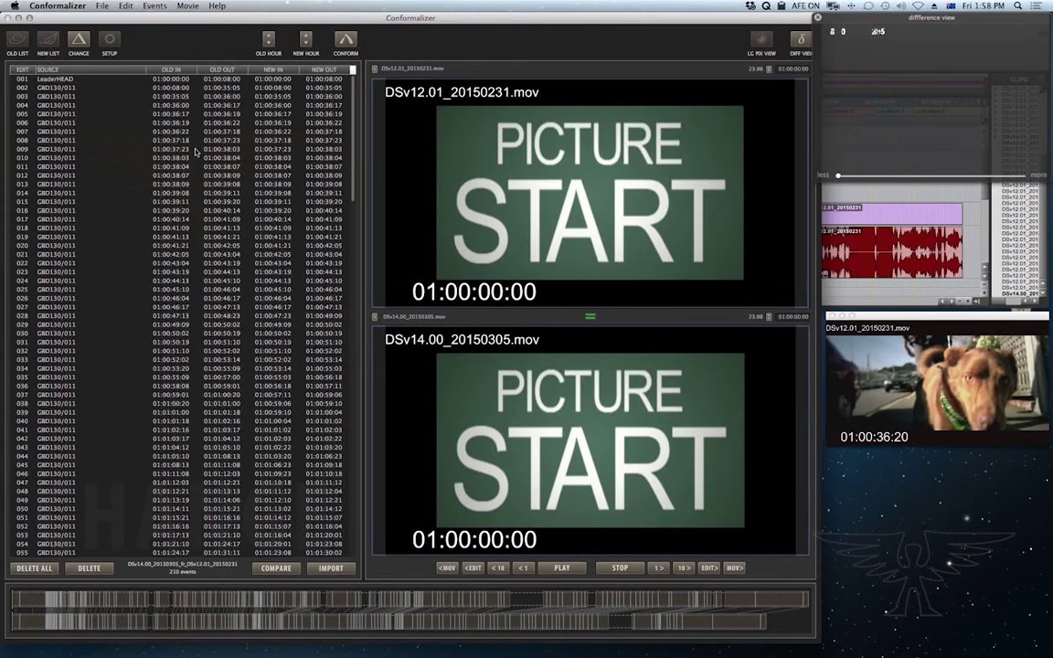
{"action": "left_click", "coordinate": [164, 6]}
{"action": "left_click", "coordinate": [173, 73]}
{"action": "key", "text": "Delete"}
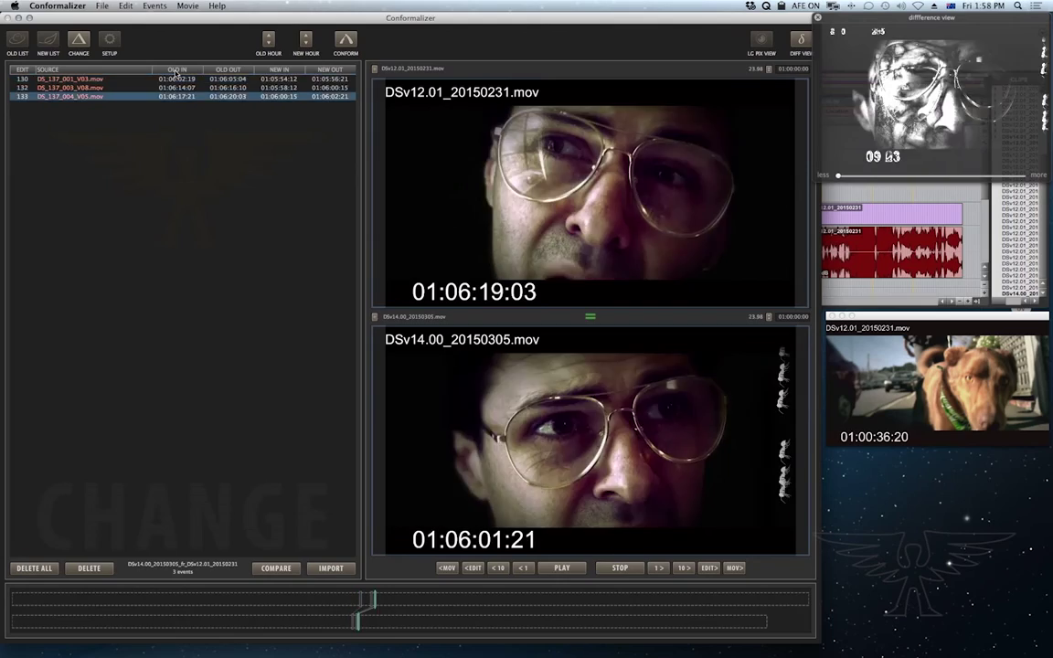
Step: Rename the source of event 133 to "ant added" and event 132 to "racked to the right and ants"
{"action": "key", "text": "Down"}
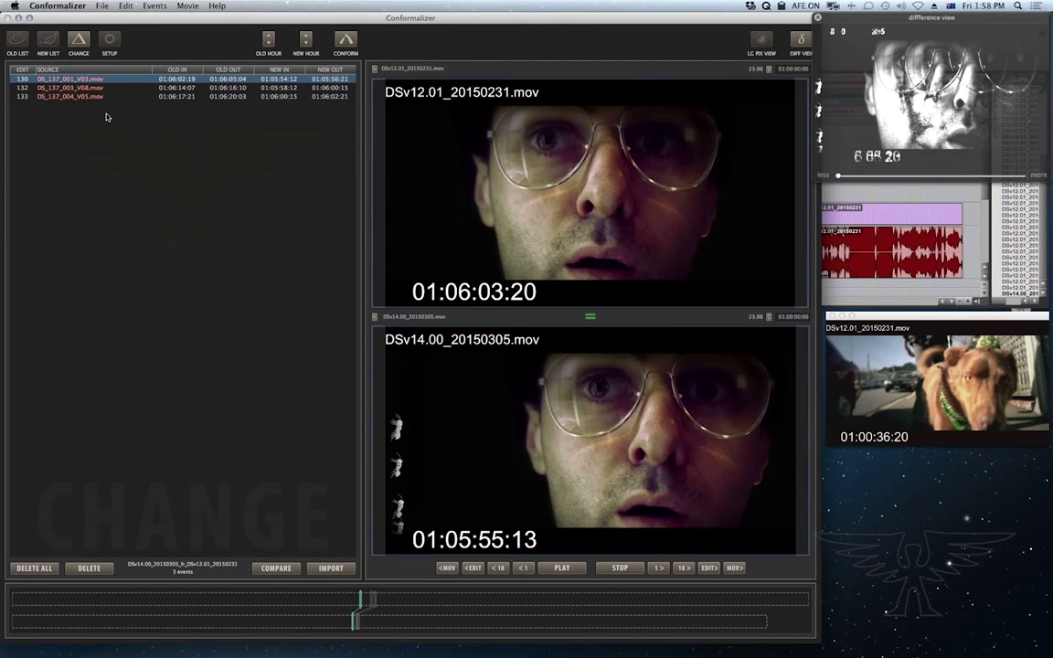
{"action": "double_click", "coordinate": [82, 96]}
{"action": "type", "text": "ant added"}
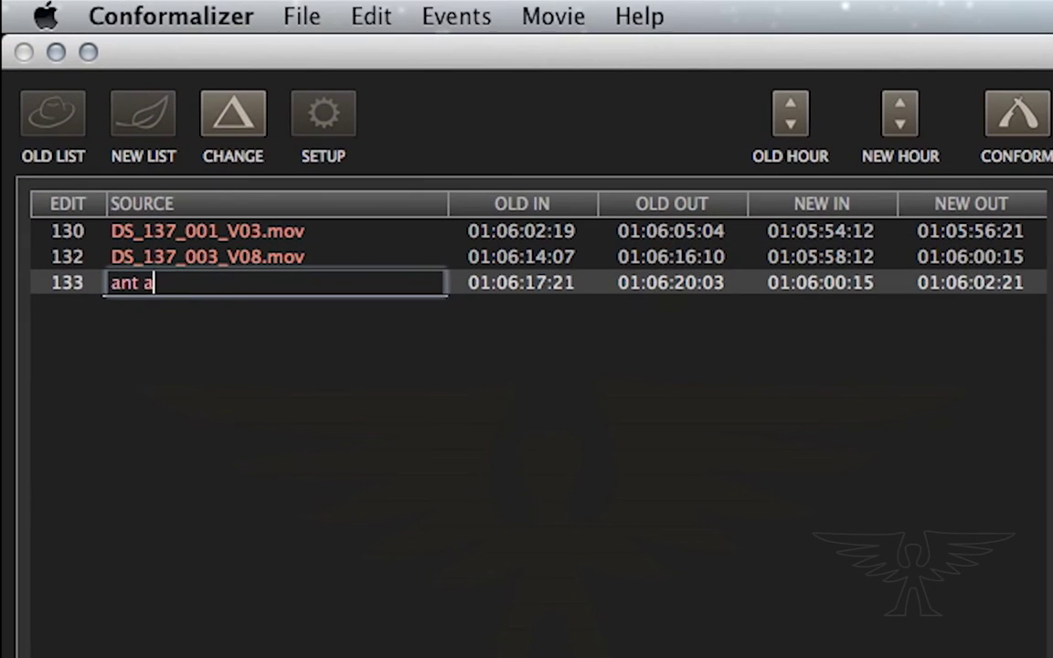
{"action": "double_click", "coordinate": [183, 257]}
{"action": "type", "text": "racked to"}
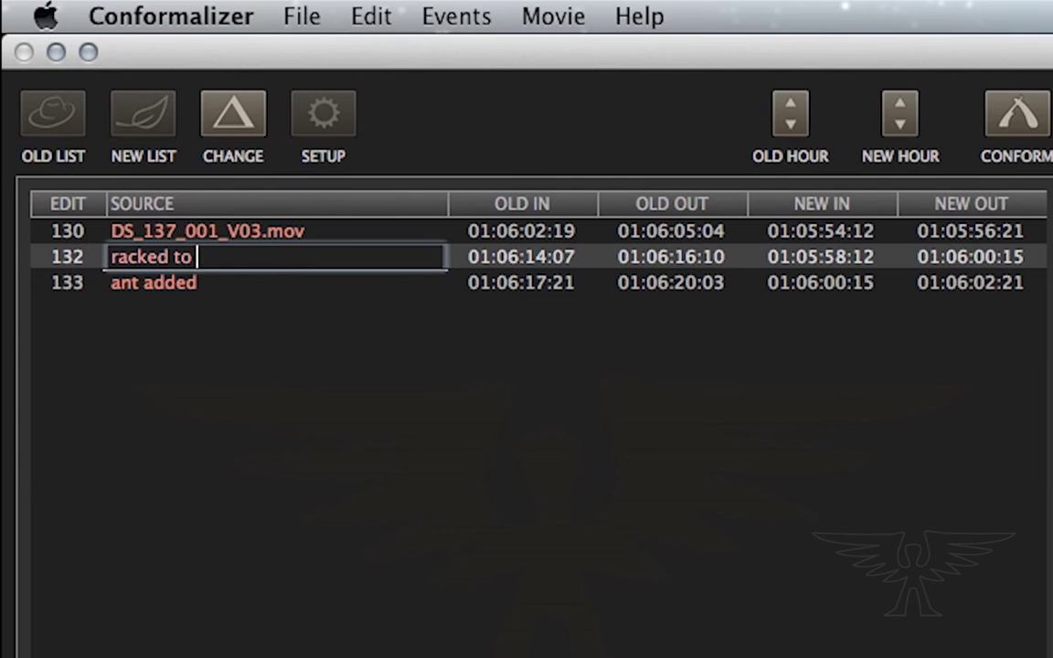
{"action": "type", "text": " the right and ants"}
{"action": "key", "text": "Return"}
Step: Create an email with the VFX summary of the annotated events and select its attached conform file
{"action": "left_click", "coordinate": [302, 17]}
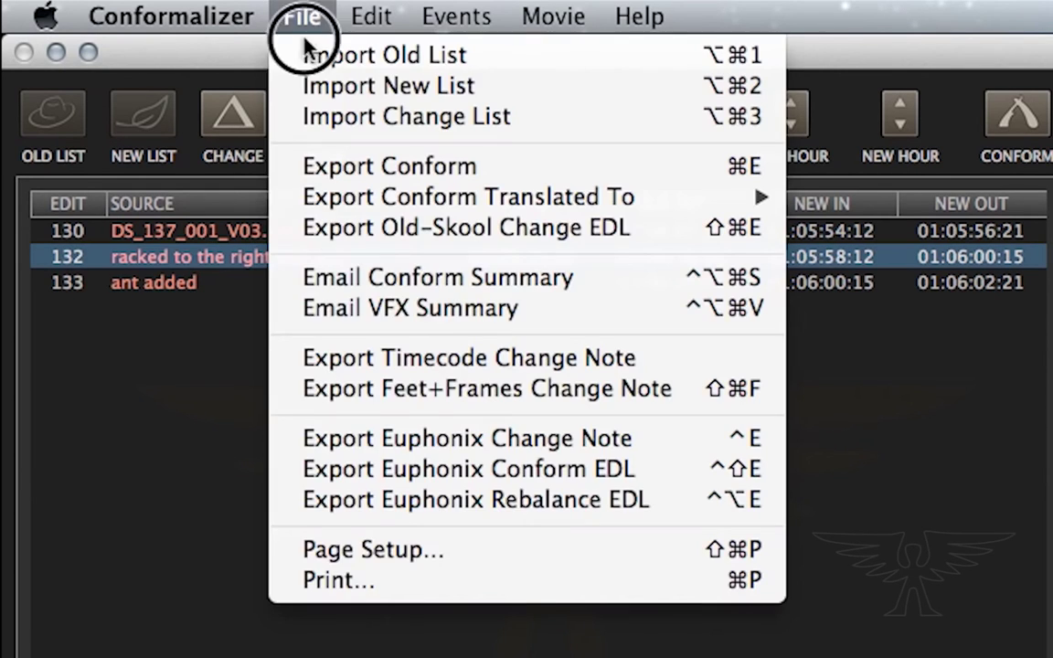
{"action": "left_click", "coordinate": [411, 310]}
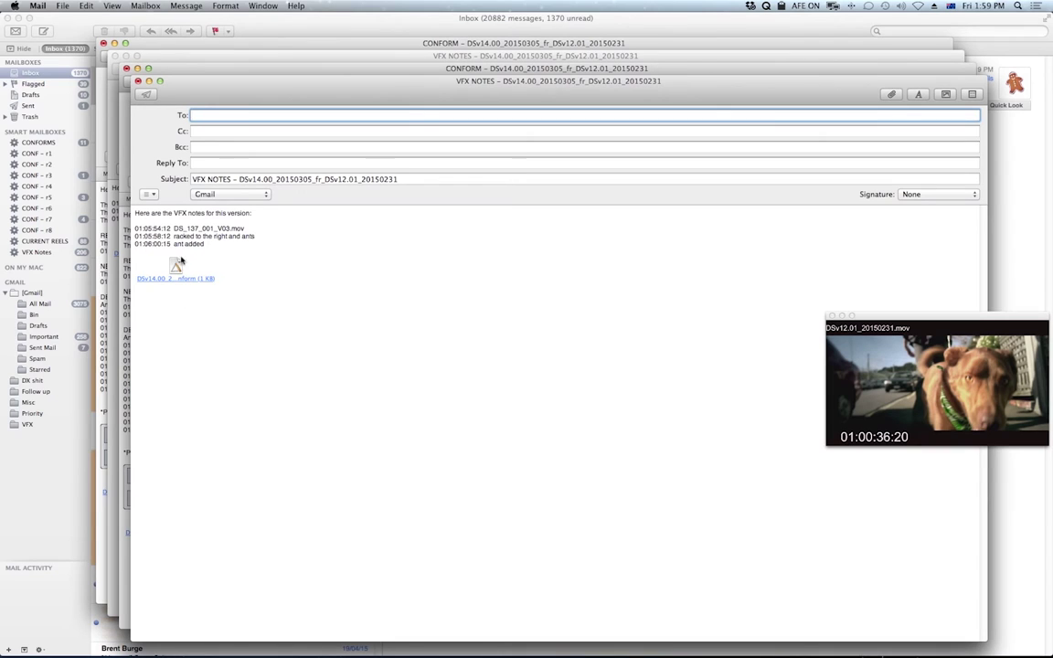
{"action": "left_click", "coordinate": [178, 265]}
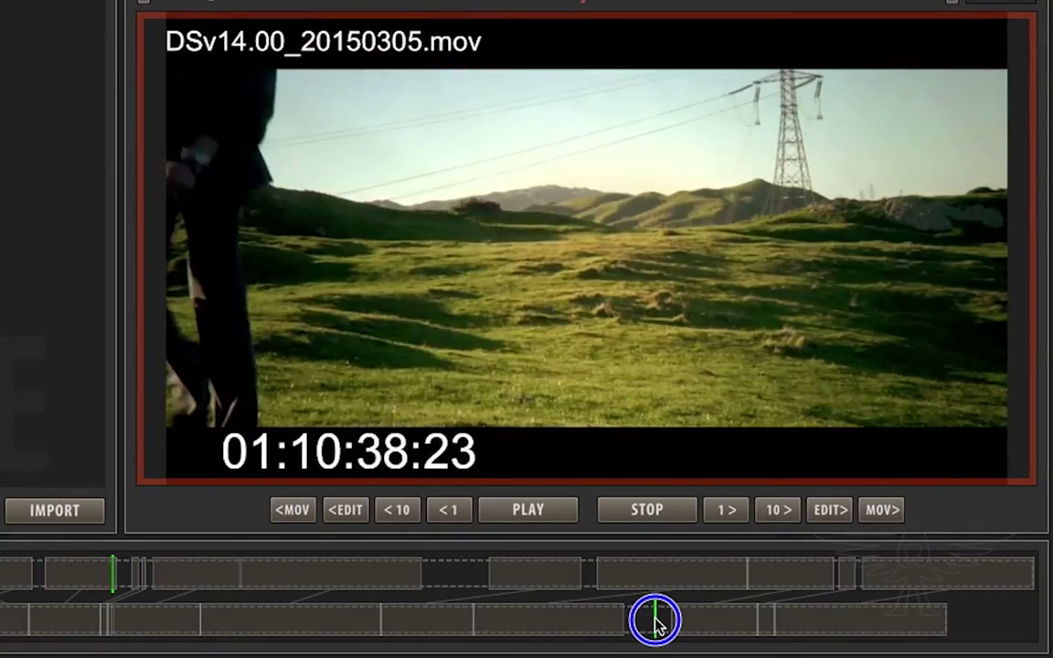
Step: Examine the added GBD141/country01 shots in the new list, stepping from event 201 through event 208
{"action": "left_click_drag", "start_coordinate": [655, 621], "coordinate": [633, 619]}
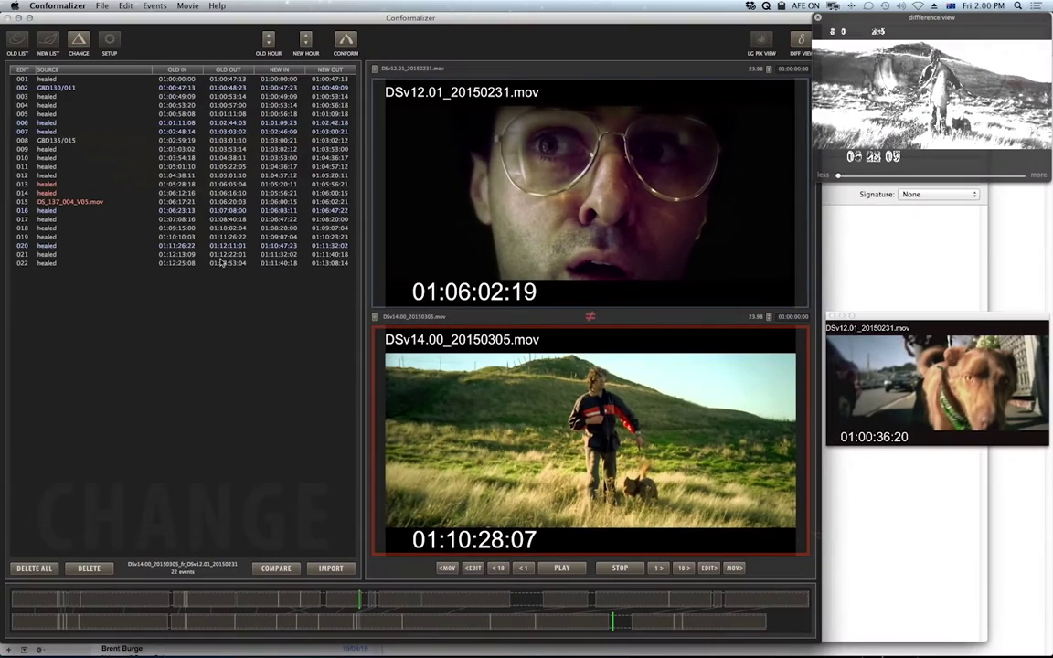
{"action": "left_click", "coordinate": [45, 40]}
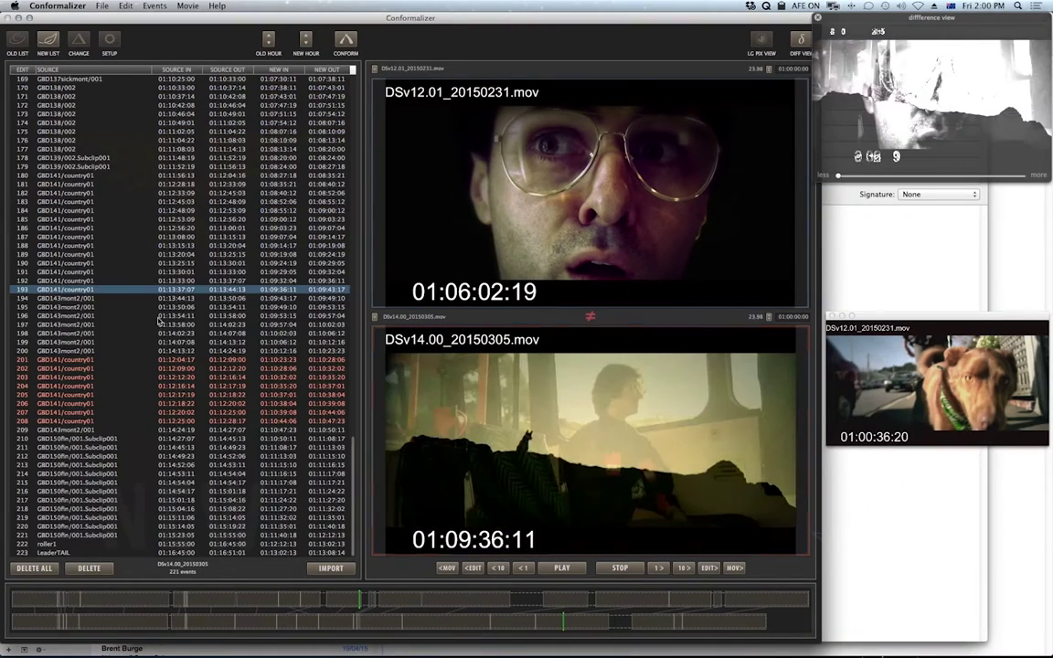
{"action": "key", "text": "Down"}
{"action": "key", "text": "Down"}
{"action": "key", "text": "Down"}
{"action": "key", "text": "Down"}
{"action": "left_click", "coordinate": [122, 360]}
{"action": "key", "text": "Down"}
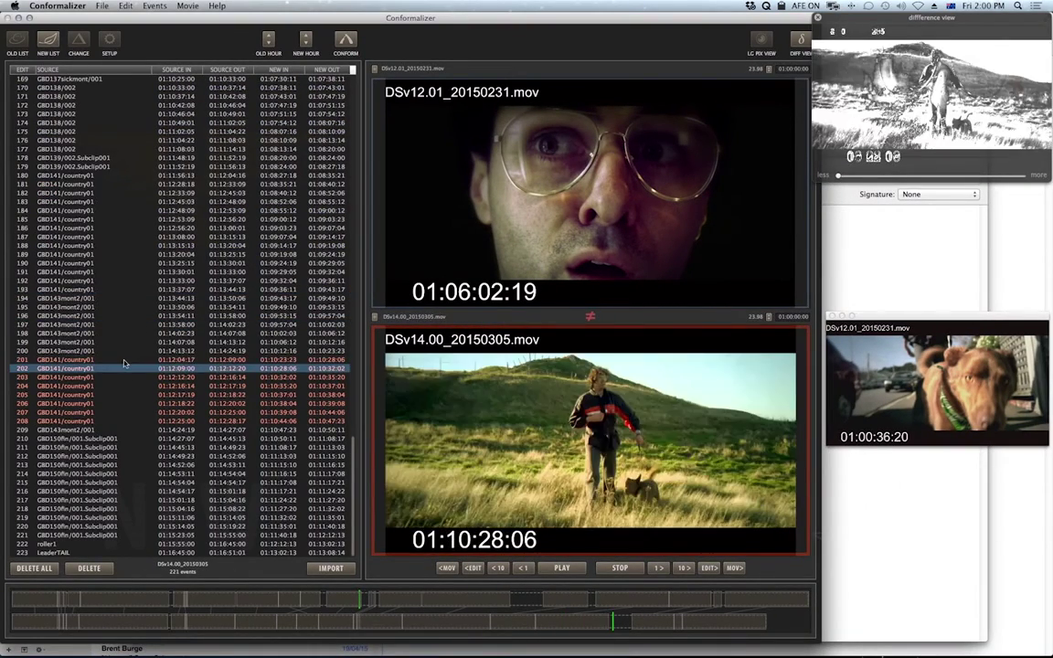
{"action": "key", "text": "Down"}
{"action": "key", "text": "Down"}
{"action": "key", "text": "Down"}
{"action": "key", "text": "Down"}
{"action": "key", "text": "Down"}
{"action": "key", "text": "Down"}
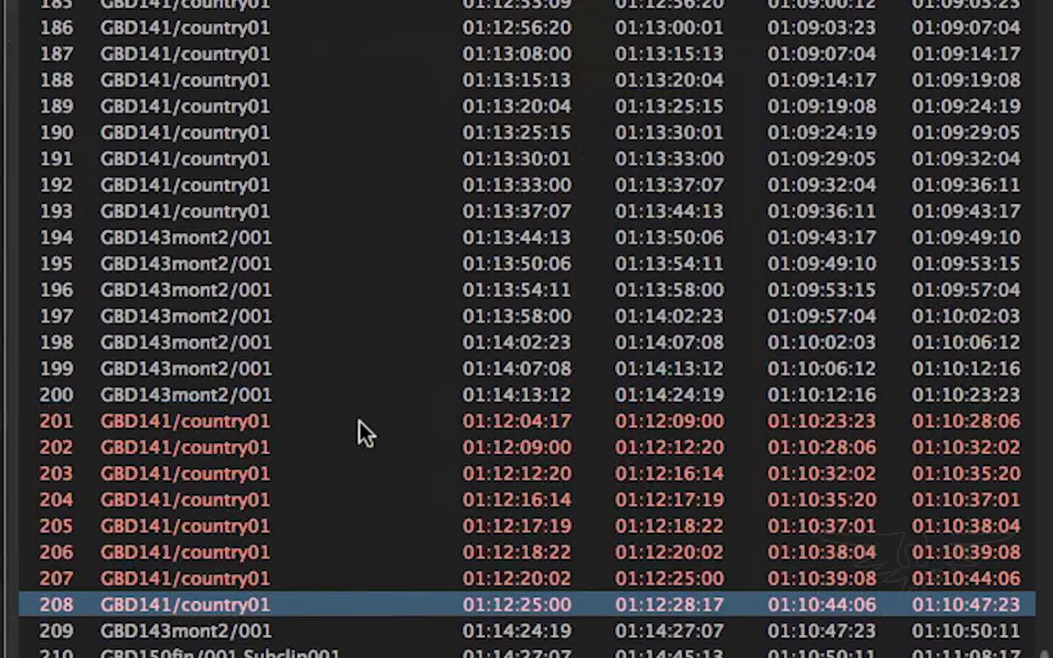
Step: Find events 201 through 208 in the other EDL files and load the matching DSv11.01_20150230.edl as the old list
{"action": "key", "text": "shift+Up"}
{"action": "key", "text": "shift+Up"}
{"action": "key", "text": "shift+Up"}
{"action": "key", "text": "shift+Up"}
{"action": "key", "text": "shift+Up"}
{"action": "key", "text": "shift+Up"}
{"action": "key", "text": "shift+Up"}
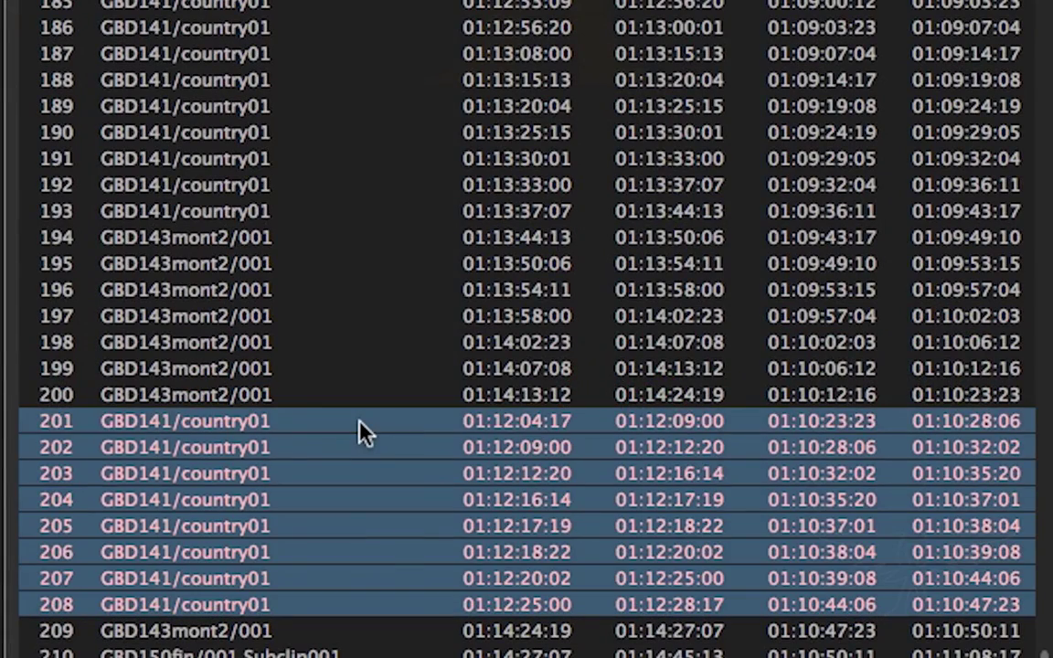
{"action": "left_click", "coordinate": [275, 14]}
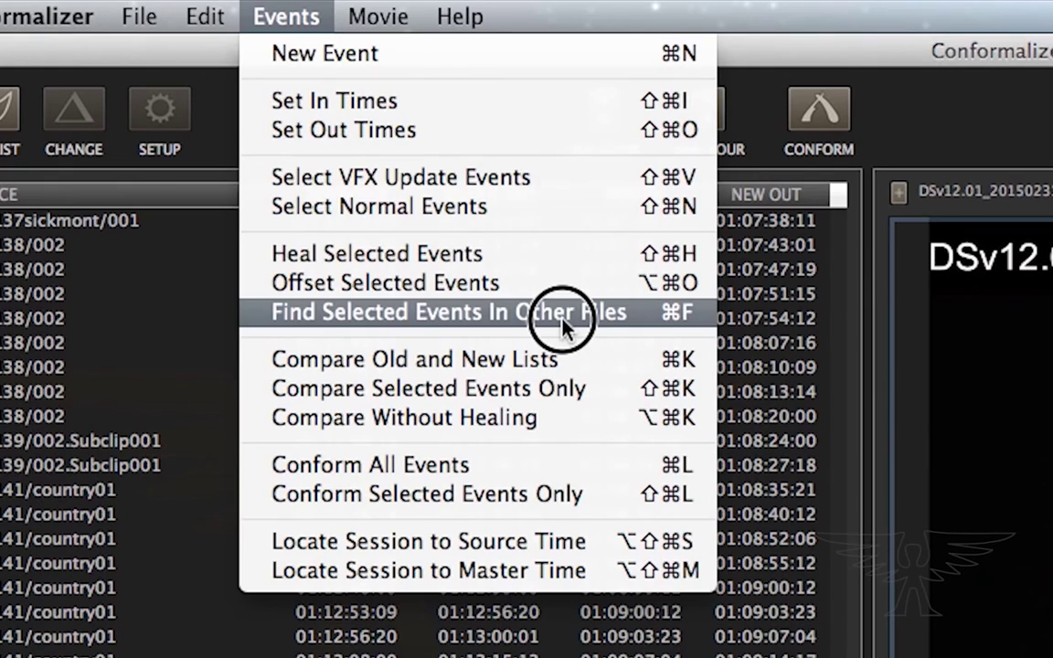
{"action": "left_click", "coordinate": [563, 315]}
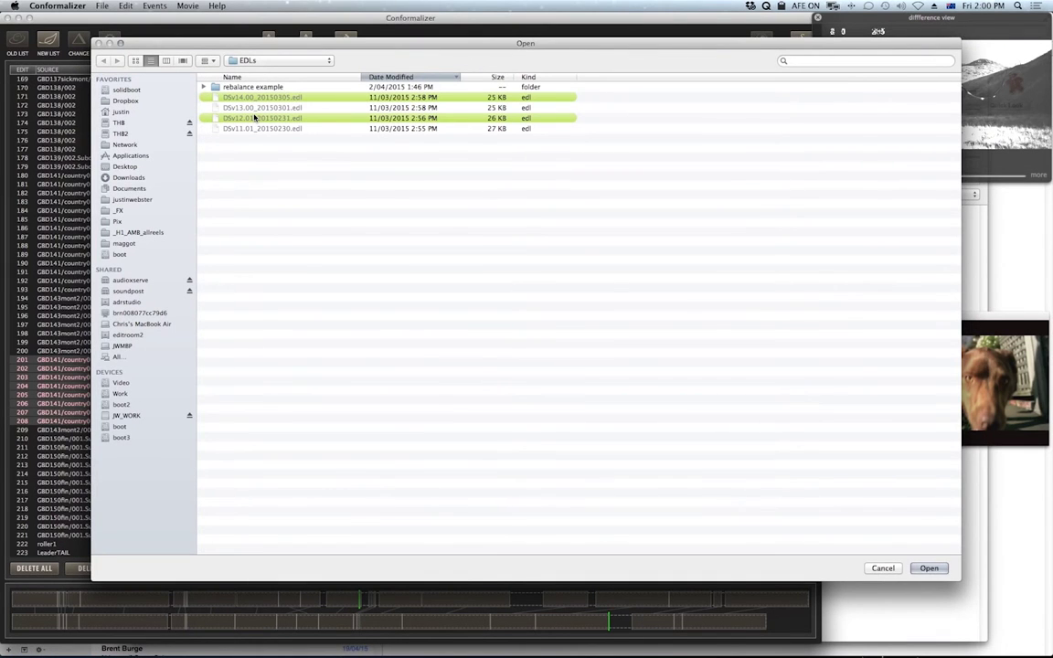
{"action": "key", "text": "Return"}
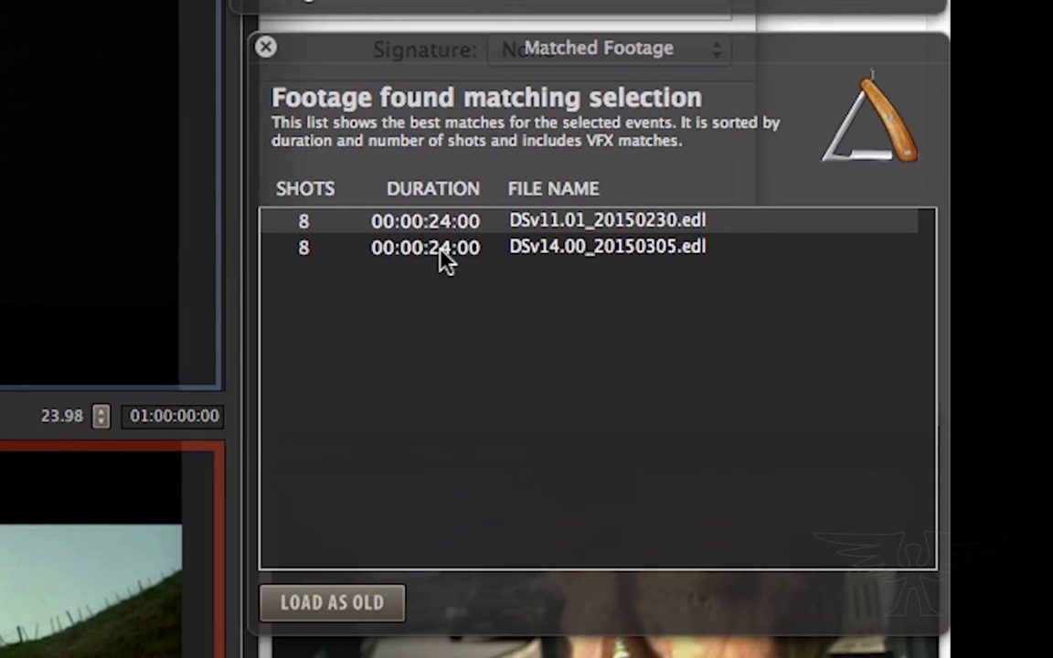
{"action": "left_click", "coordinate": [621, 224]}
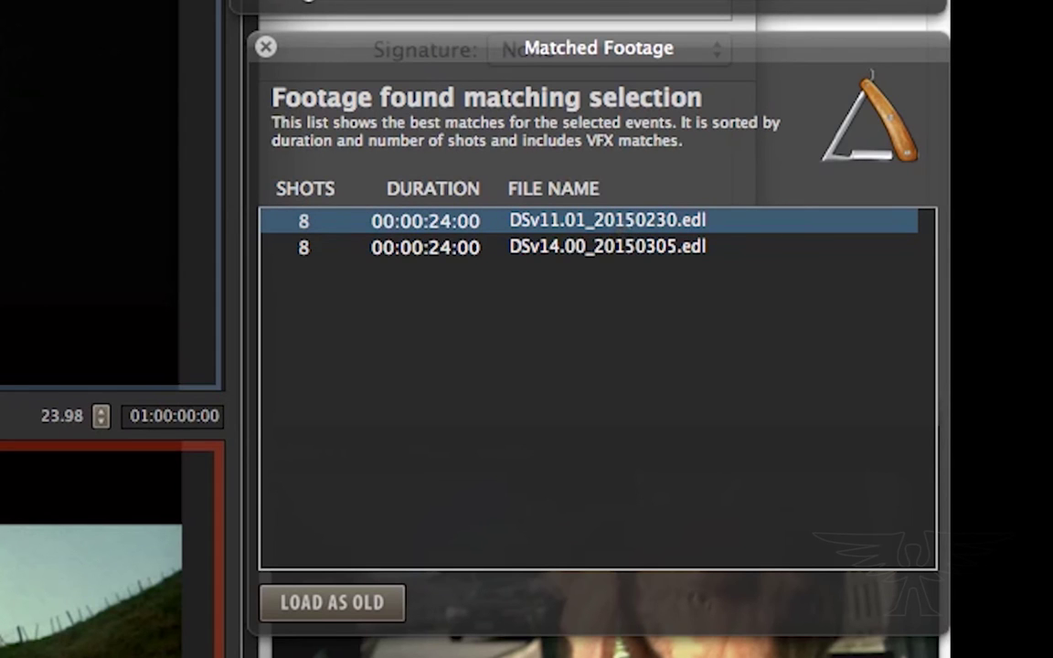
{"action": "left_click", "coordinate": [340, 605]}
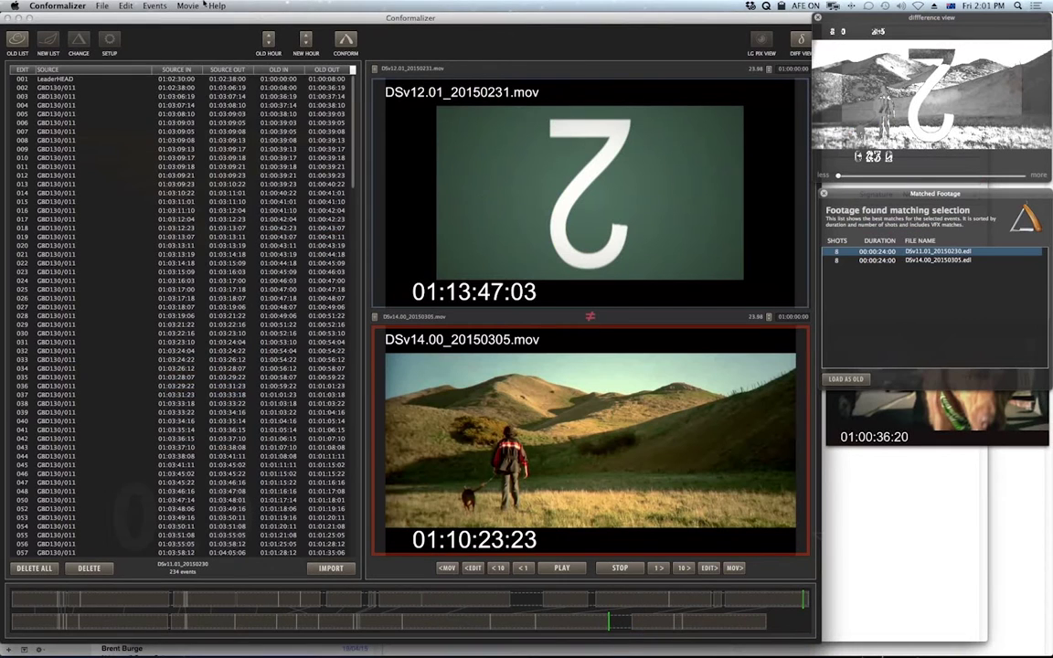
Step: Compare only the selected events and shift the resulting change event's old hour upward
{"action": "left_click", "coordinate": [154, 6]}
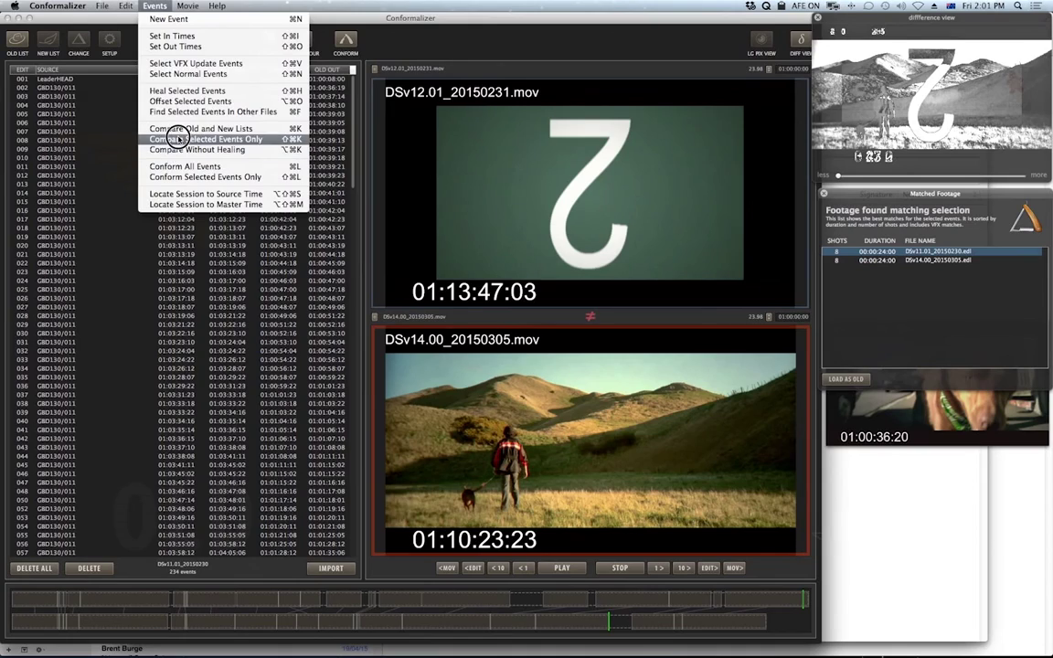
{"action": "left_click", "coordinate": [178, 139]}
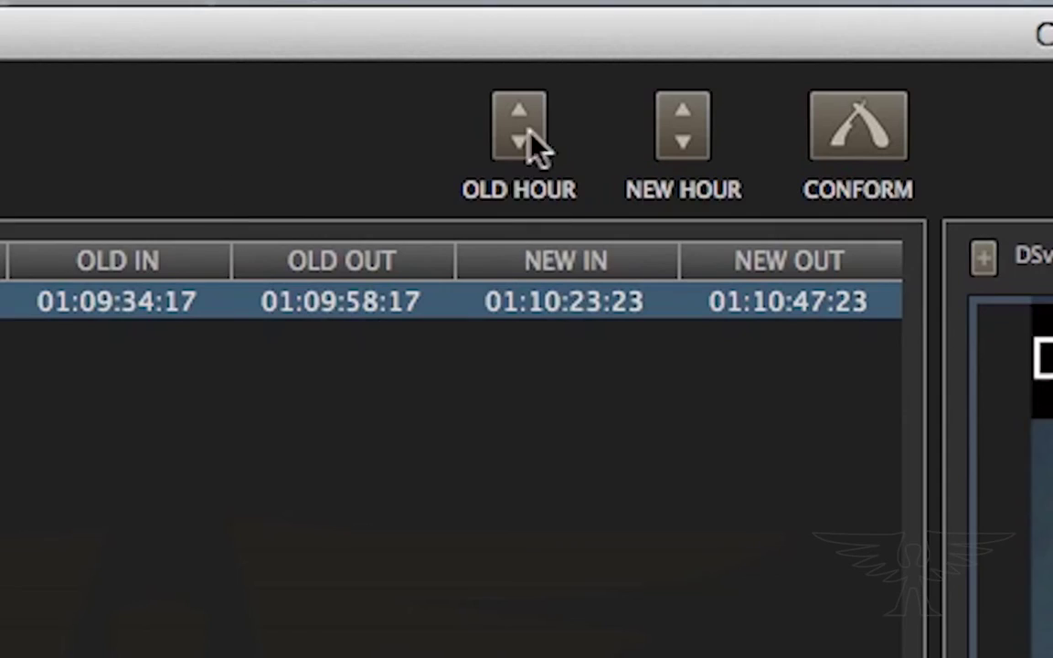
{"action": "left_click", "coordinate": [517, 112]}
{"action": "left_click", "coordinate": [519, 112]}
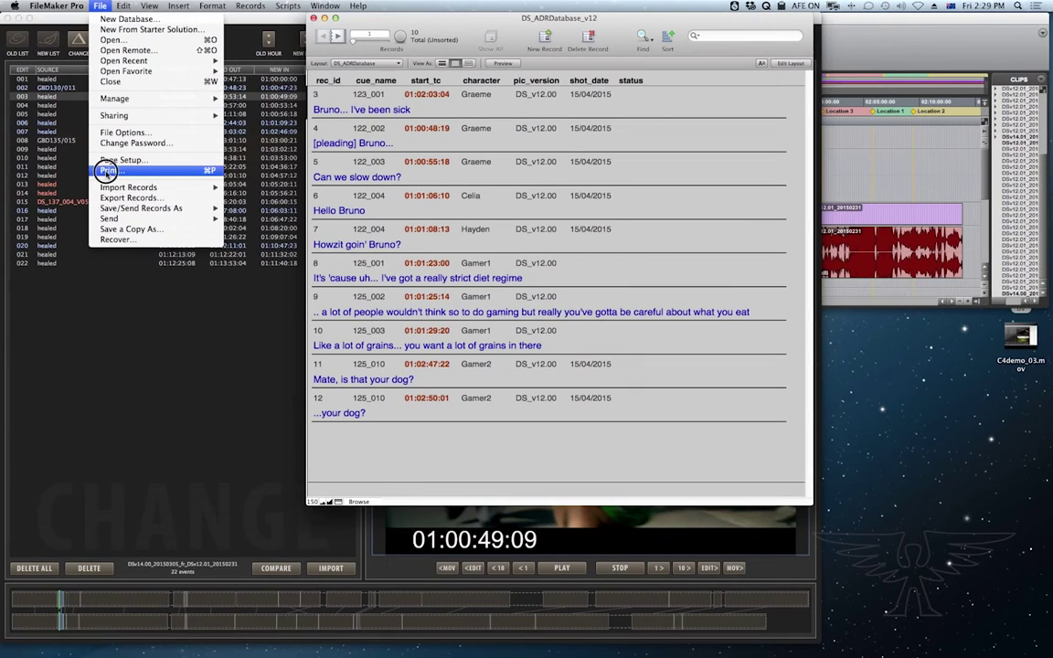
Step: In FileMaker Pro, export the ADR records as tab-separated text to the Desktop, checking the field order rec_id, start_tc, line
{"action": "left_click", "coordinate": [128, 198]}
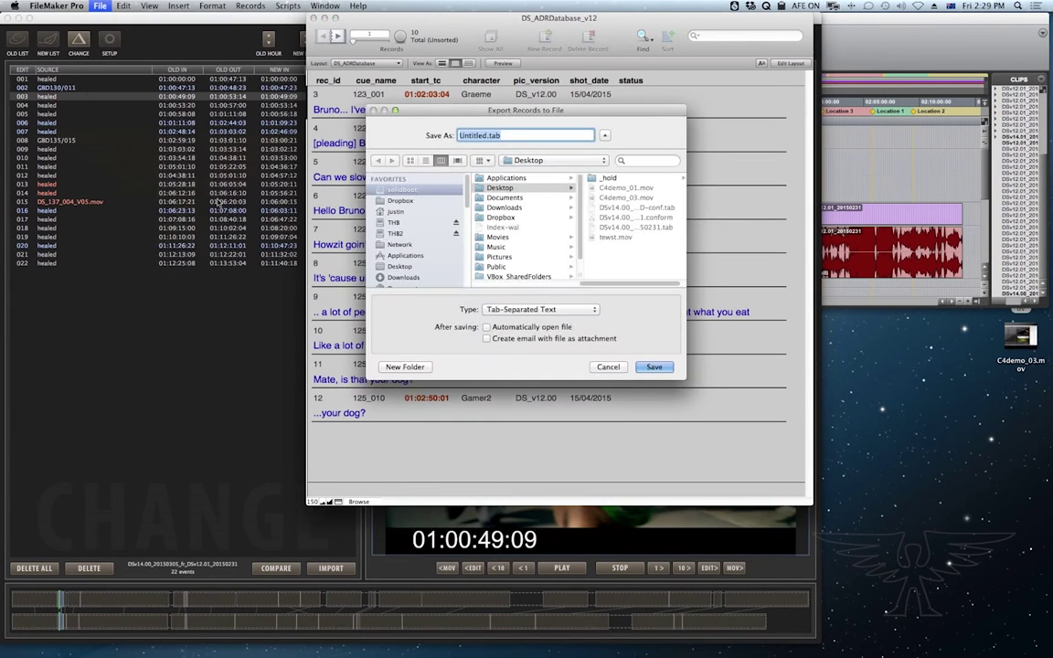
{"action": "key", "text": "Return"}
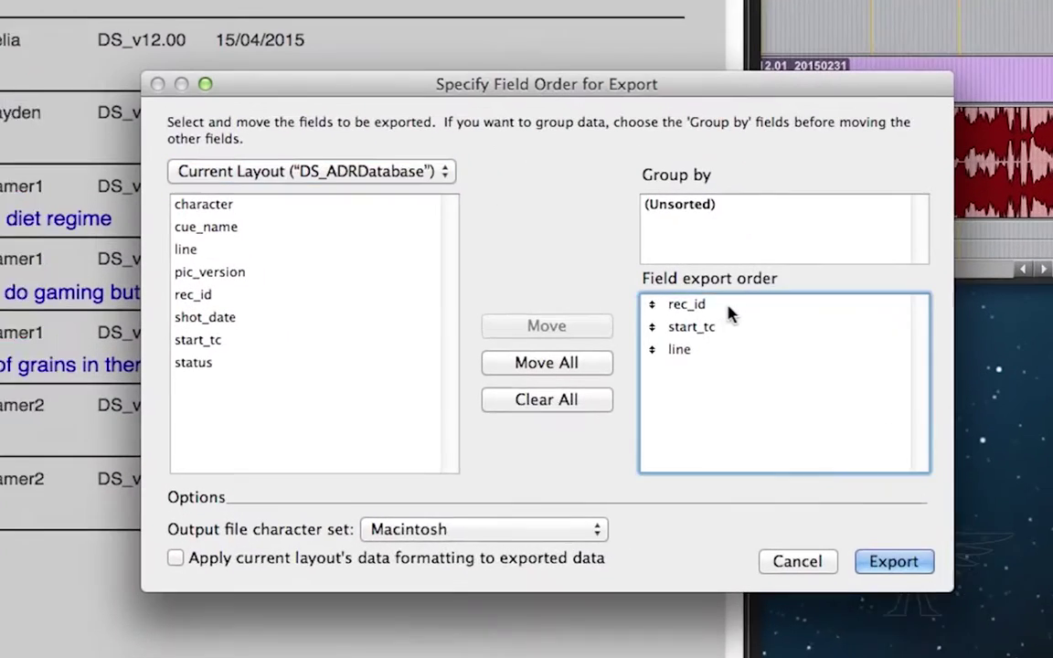
{"action": "left_click", "coordinate": [792, 317]}
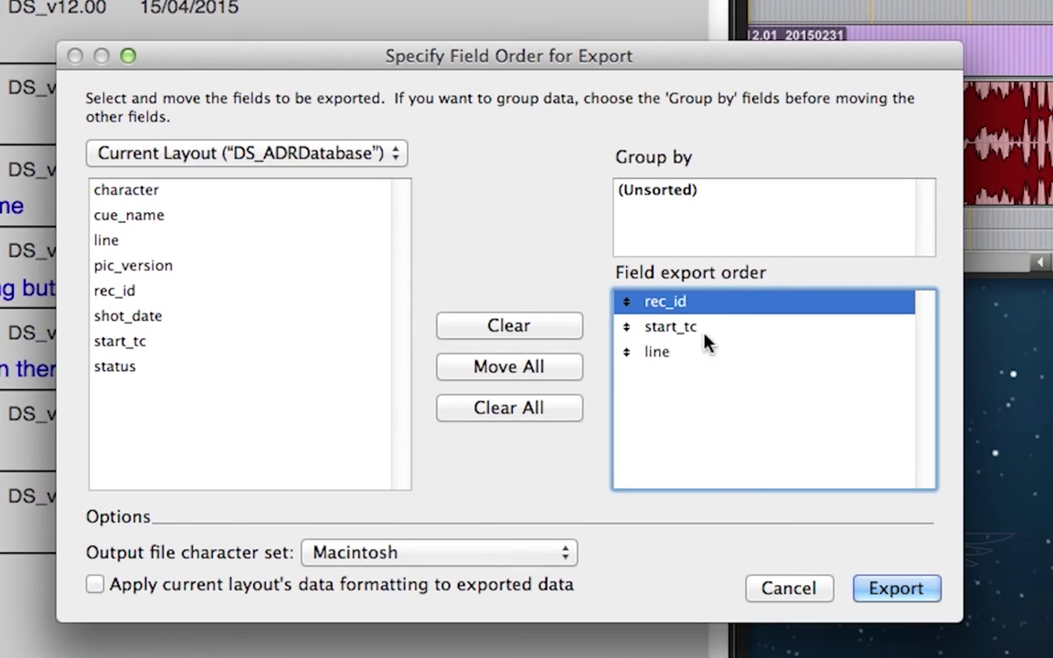
{"action": "left_click", "coordinate": [705, 331]}
{"action": "left_click", "coordinate": [702, 354]}
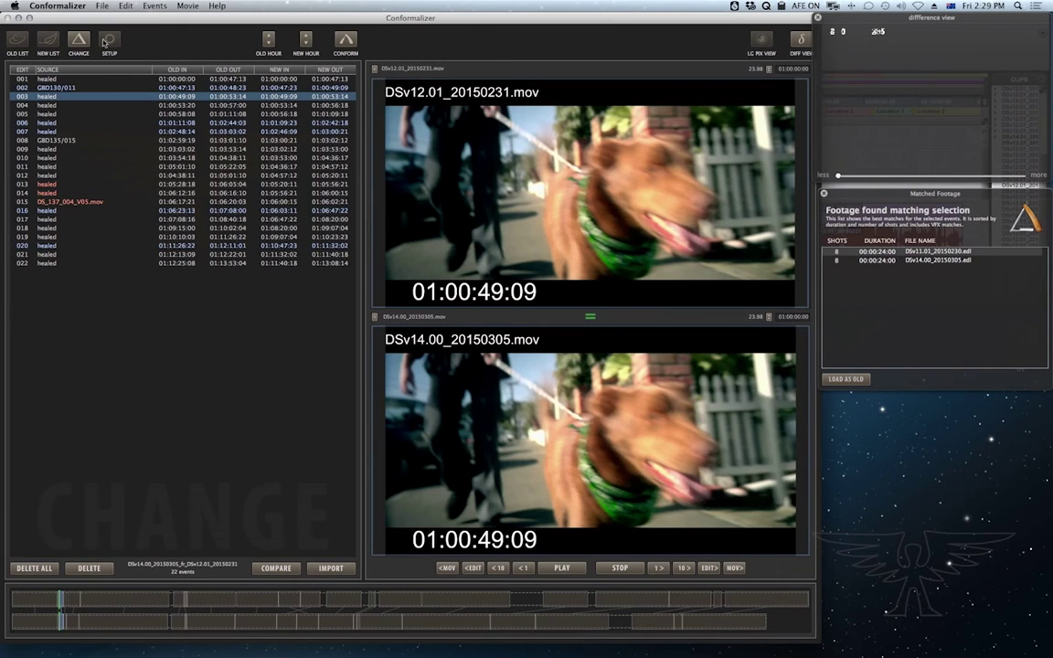
Step: Switch to Conformalizer and set the conform type to "file - tab separated"
{"action": "left_click", "coordinate": [108, 41]}
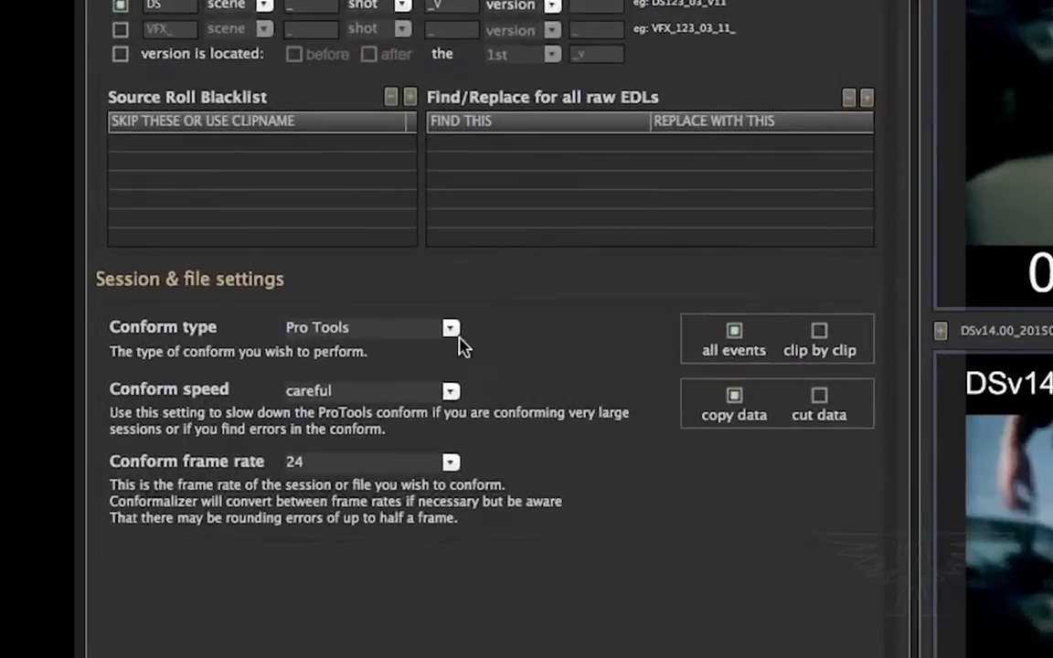
{"action": "left_click", "coordinate": [162, 316]}
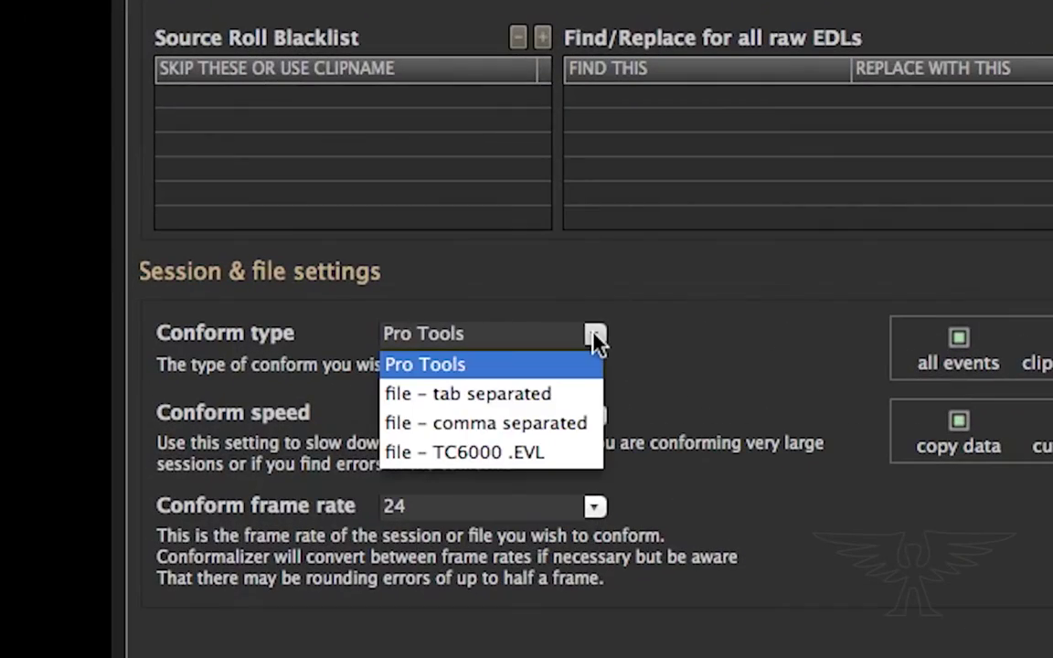
{"action": "left_click", "coordinate": [501, 404]}
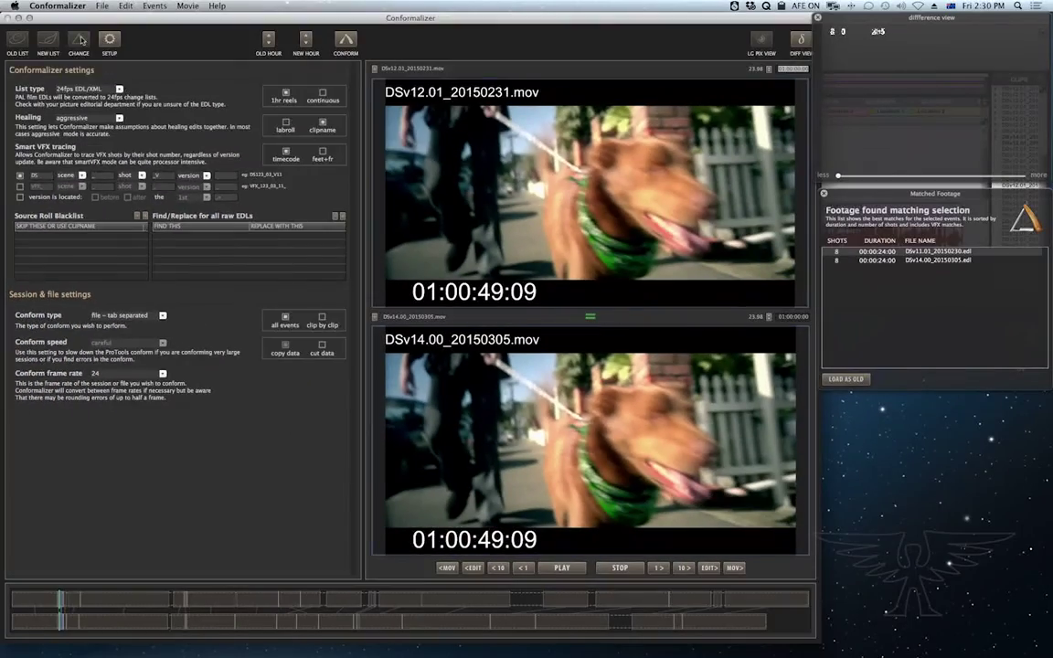
Step: Conform the exported DSv14.00_20150305_fr_DSv12.01_20150231.tab file using the change list
{"action": "left_click", "coordinate": [82, 40]}
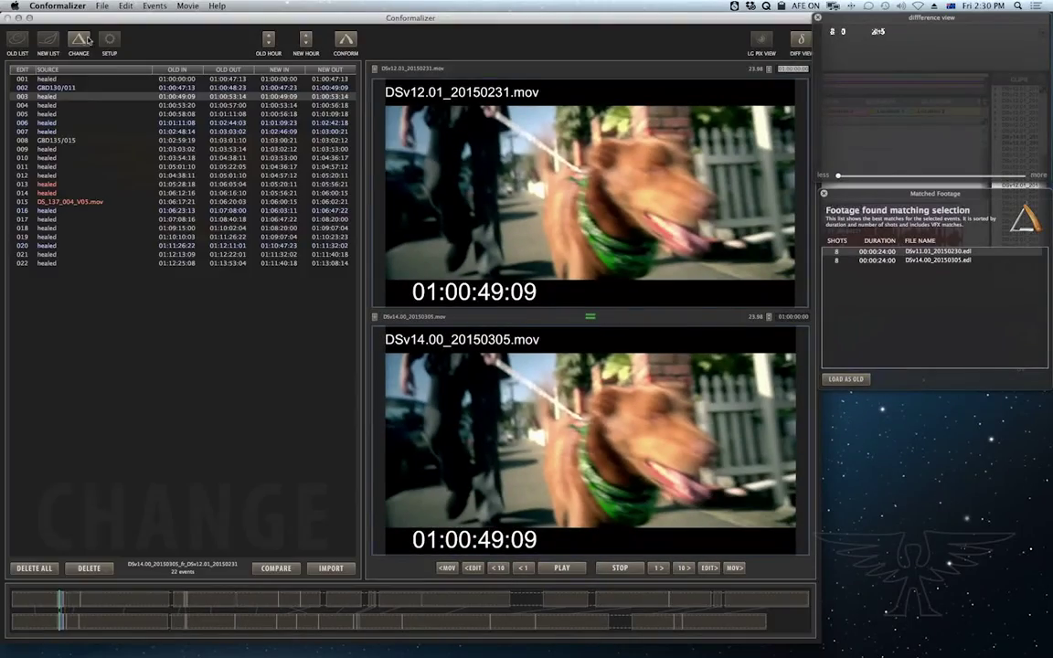
{"action": "left_click", "coordinate": [348, 42]}
{"action": "left_click", "coordinate": [597, 239]}
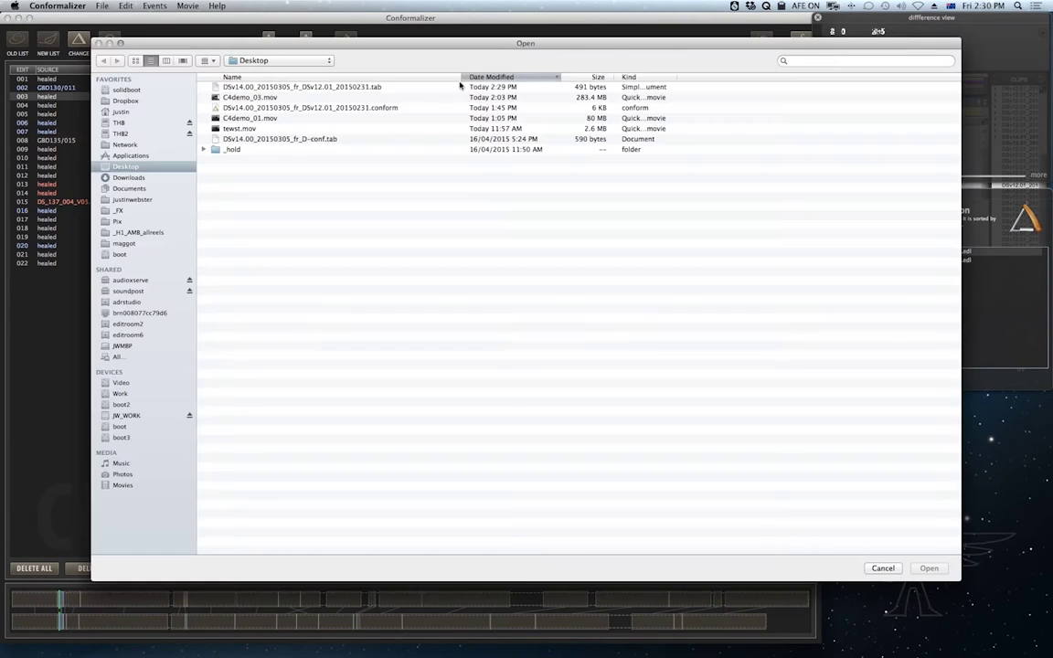
{"action": "left_click", "coordinate": [323, 86]}
{"action": "left_click", "coordinate": [928, 568]}
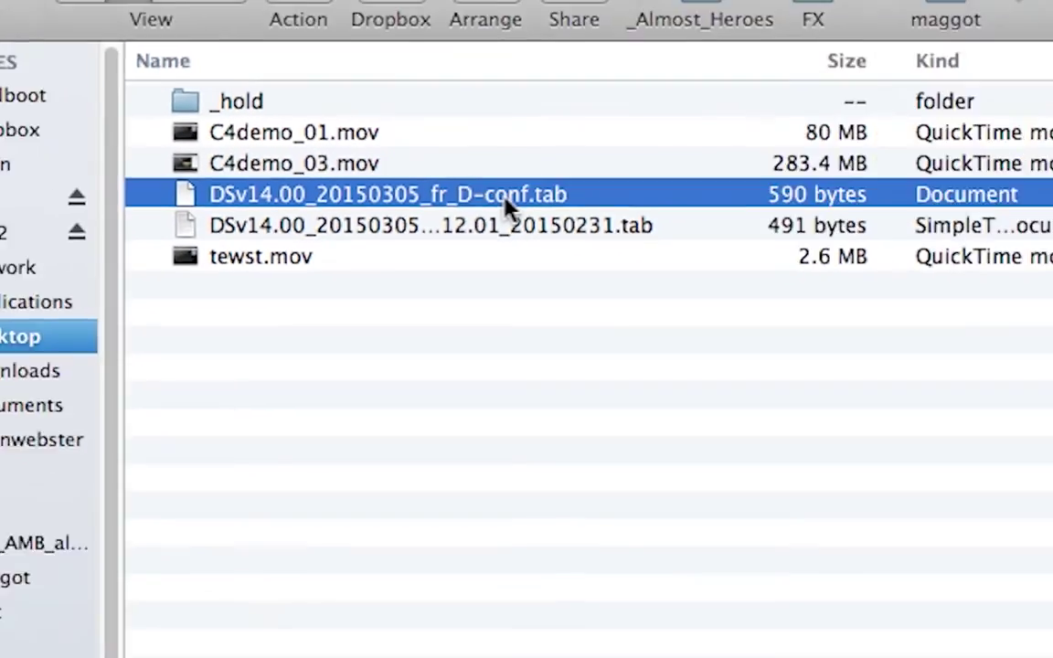
Step: Open DSv14.00_20150305_fr_D-conf.tab from the Desktop and examine the bracketed timecode and status of record 11
{"action": "double_click", "coordinate": [549, 214]}
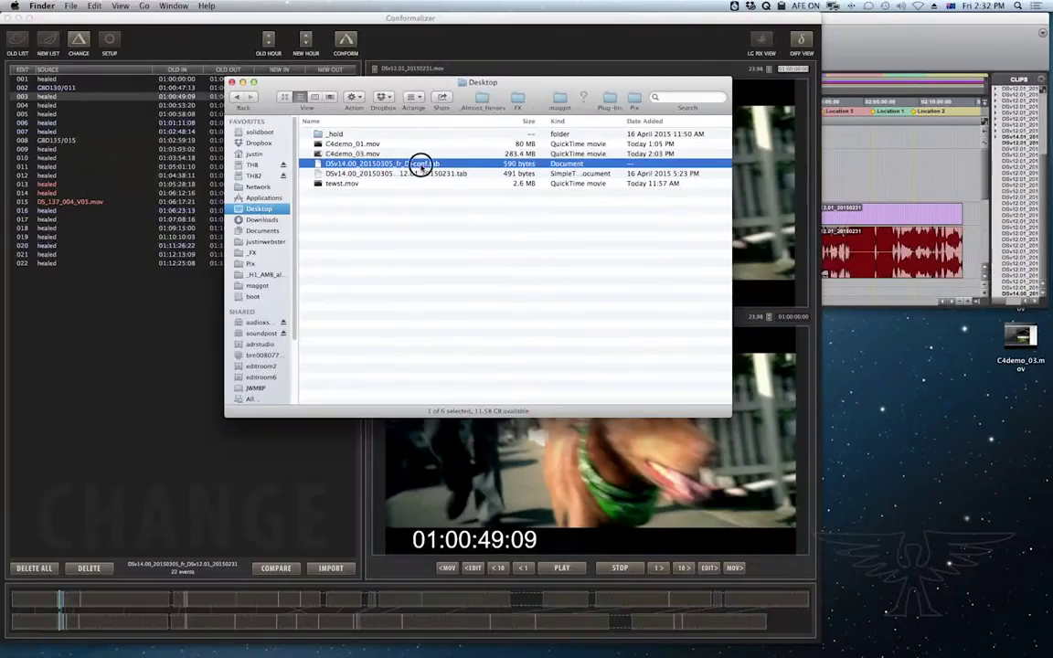
{"action": "left_click", "coordinate": [618, 643]}
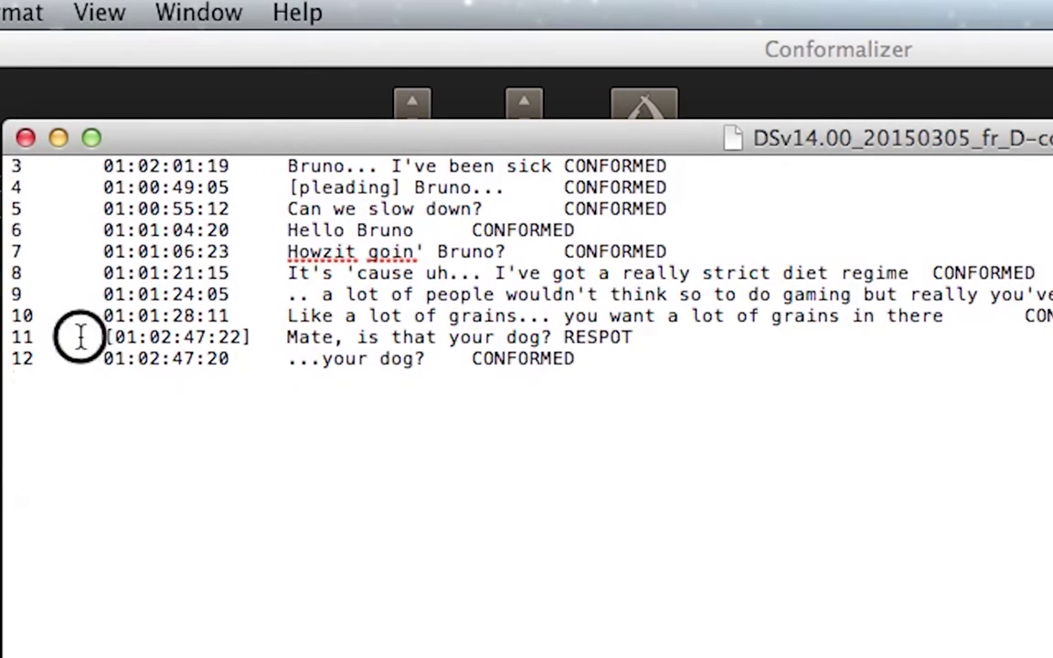
{"action": "left_click_drag", "start_coordinate": [81, 337], "coordinate": [291, 340]}
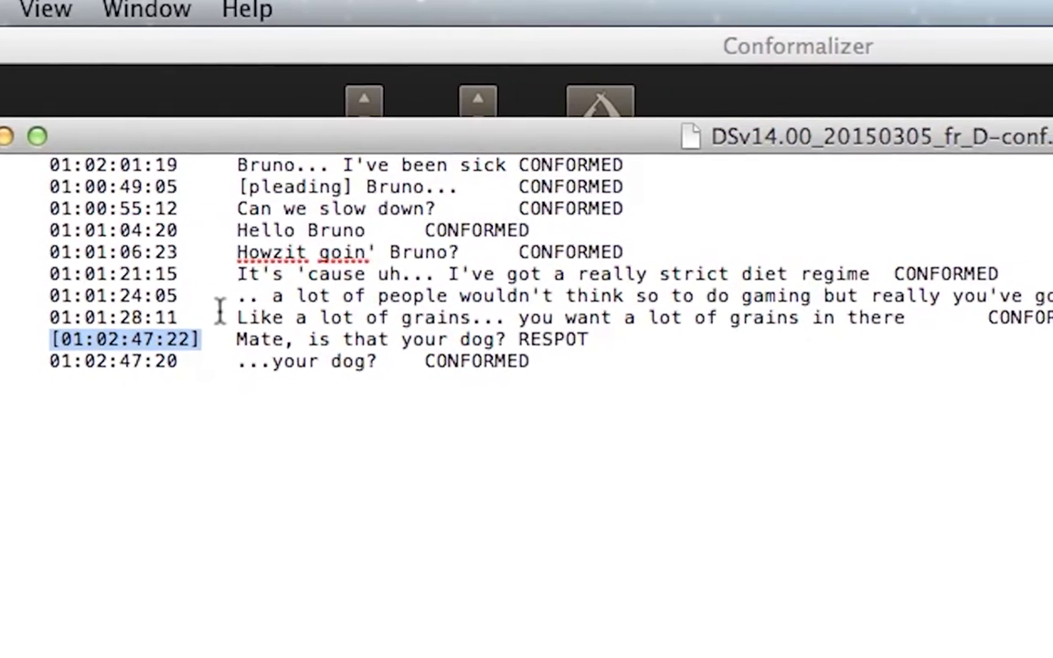
{"action": "left_click_drag", "start_coordinate": [591, 340], "coordinate": [473, 348]}
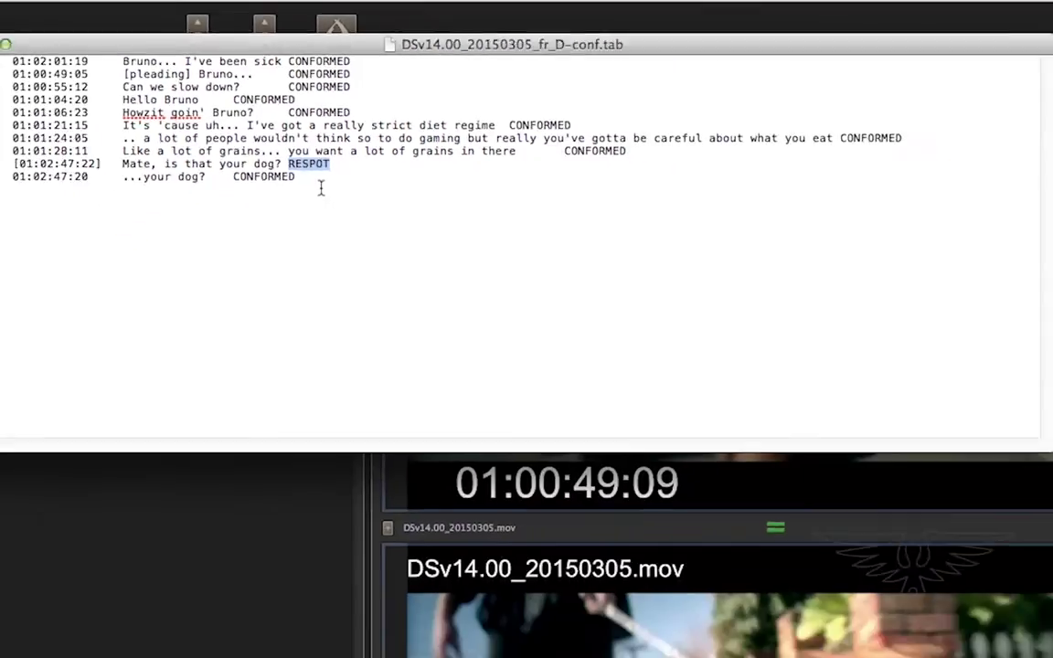
Step: In FileMaker Pro, set up a file import of the conformed tab file that updates matching records in the found set
{"action": "key", "text": "super+Tab"}
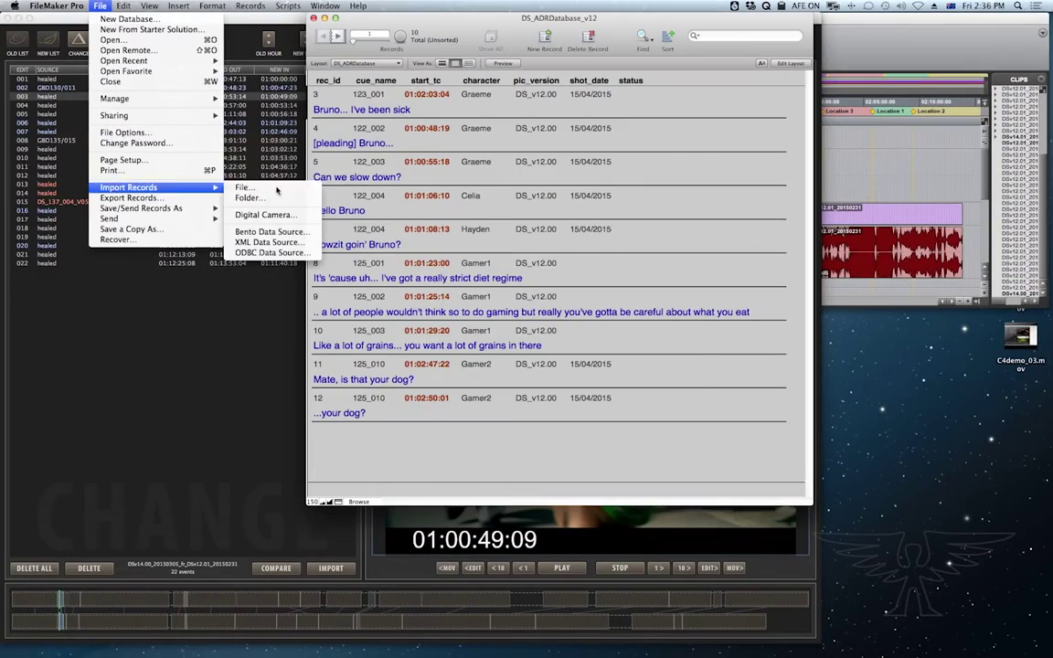
{"action": "left_click", "coordinate": [277, 189]}
{"action": "left_click", "coordinate": [654, 353]}
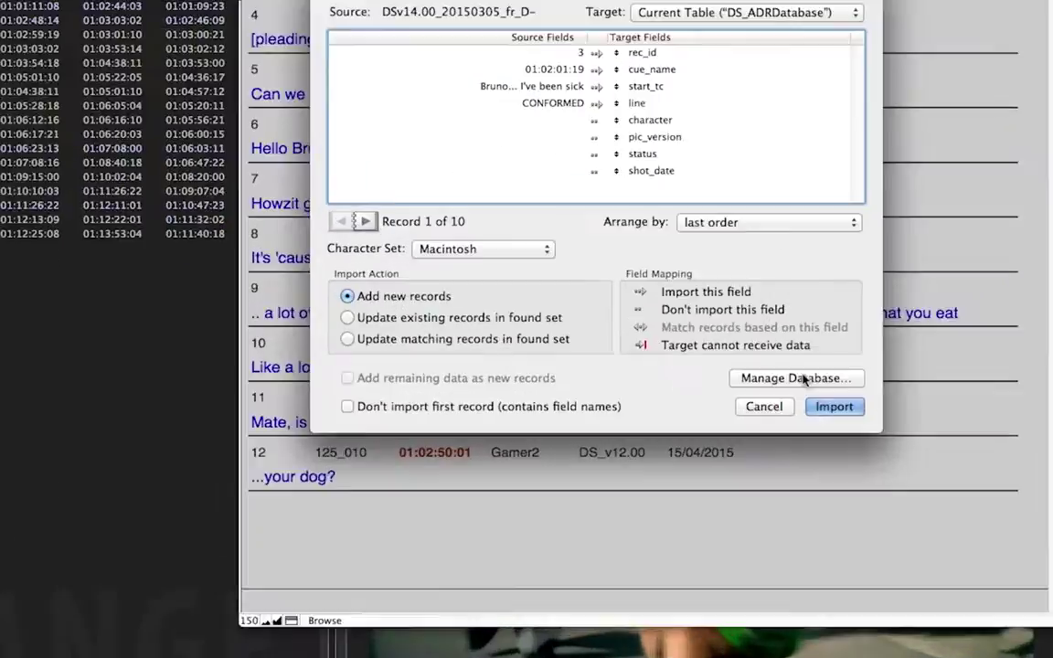
{"action": "left_click", "coordinate": [375, 313]}
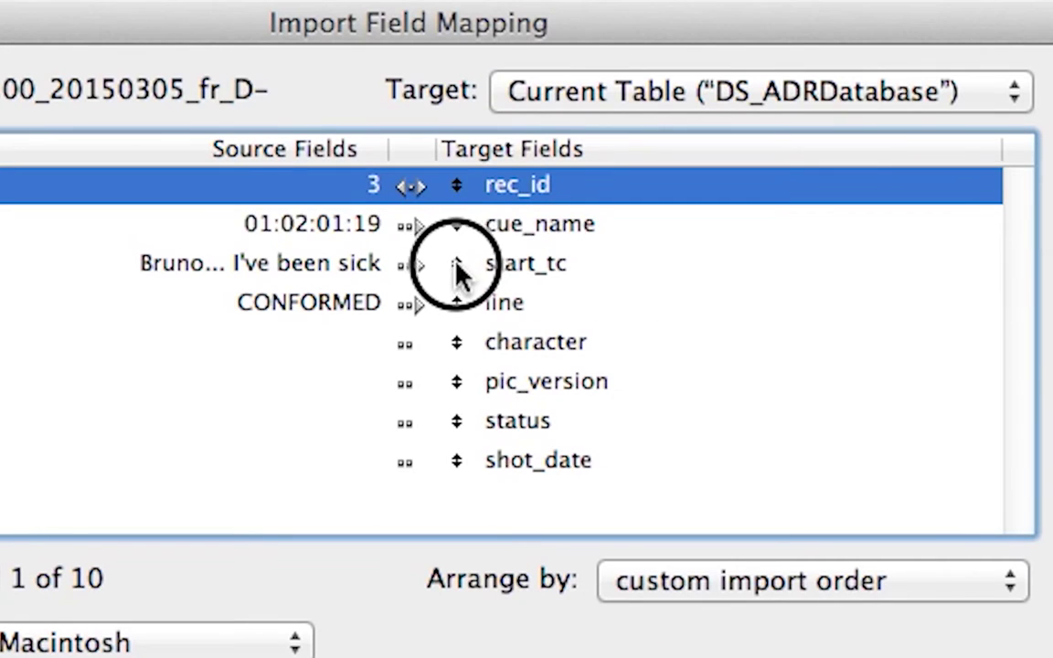
Step: Map the timecode column to start_tc and the conform result to status, leaving the dialogue line column out of the import
{"action": "left_click_drag", "start_coordinate": [453, 270], "coordinate": [462, 236]}
{"action": "left_click_drag", "start_coordinate": [457, 422], "coordinate": [455, 311]}
{"action": "left_click", "coordinate": [409, 267]}
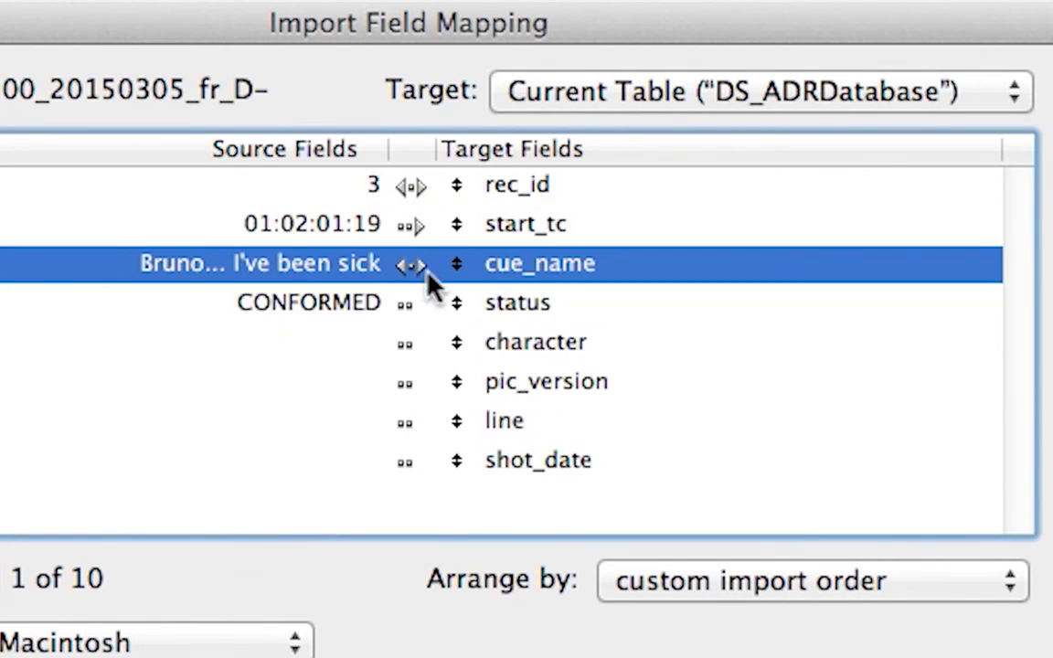
{"action": "left_click", "coordinate": [402, 303]}
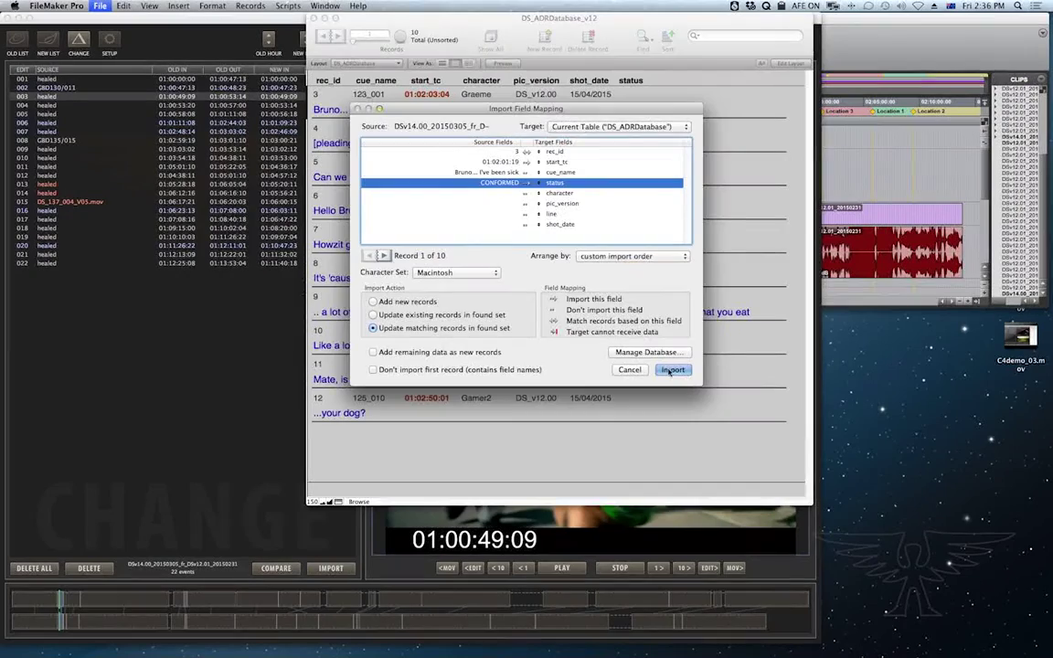
Step: Import the mapped data into the ADR database and inspect the status field of record 11
{"action": "left_click", "coordinate": [672, 370]}
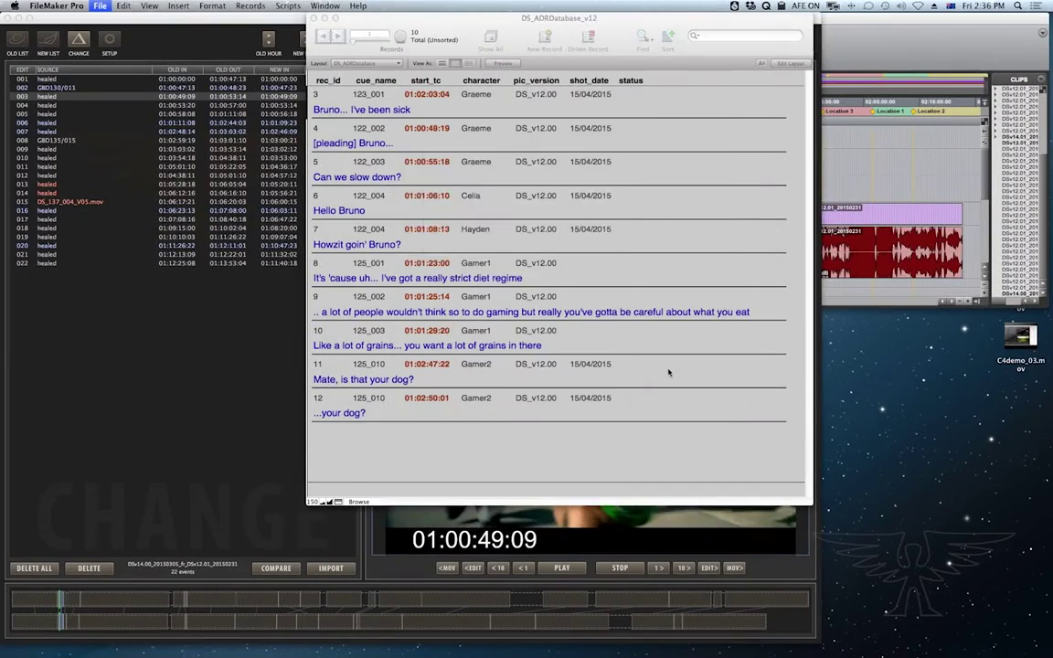
{"action": "left_click", "coordinate": [599, 237]}
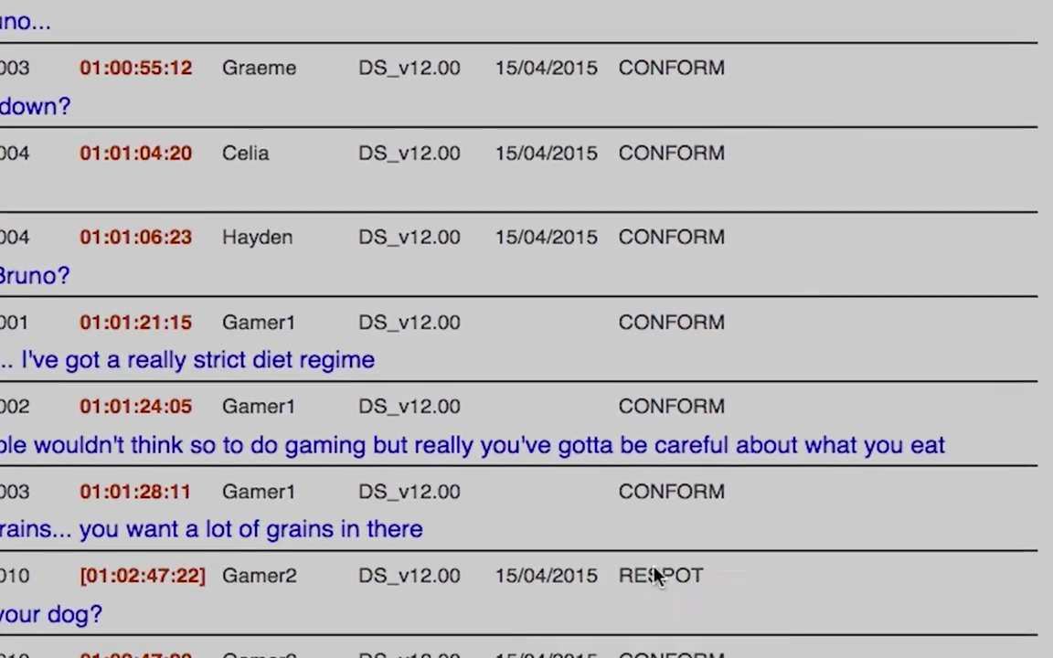
{"action": "left_click", "coordinate": [691, 544]}
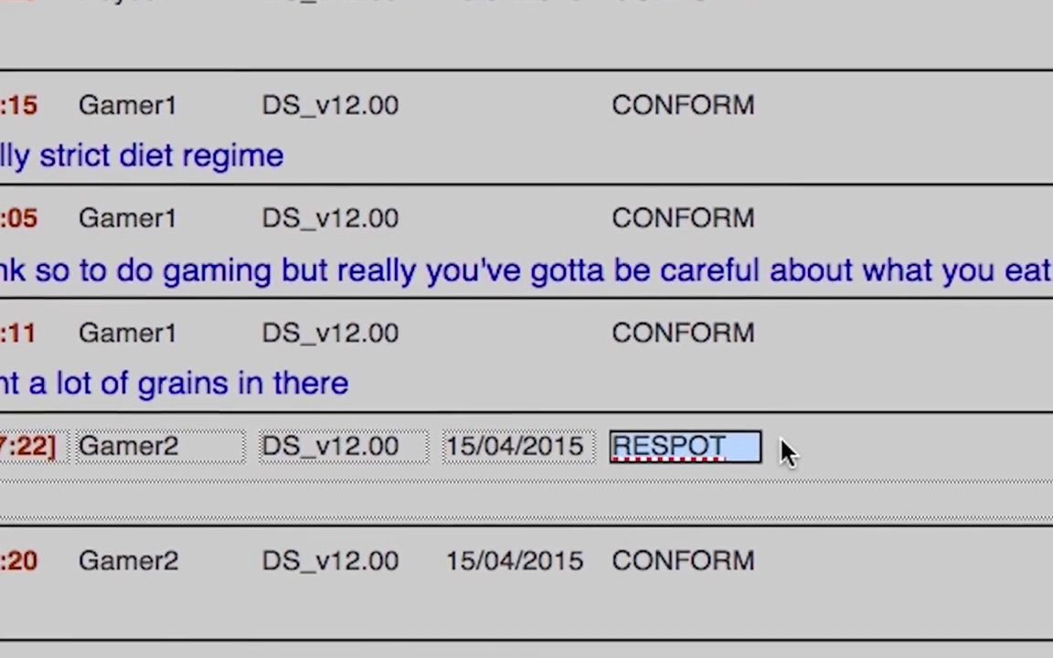
{"action": "key", "text": "Return"}
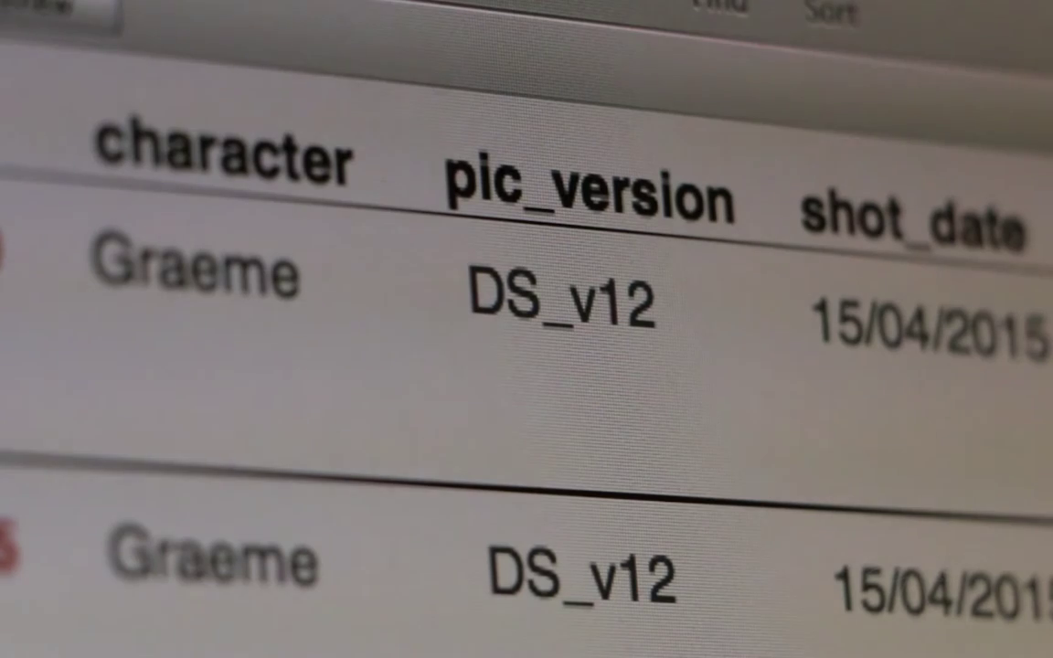
Step: Change the first record's pic_version to DS_v14 and replace that field's contents with it in all 10 found records
{"action": "left_click", "coordinate": [650, 318]}
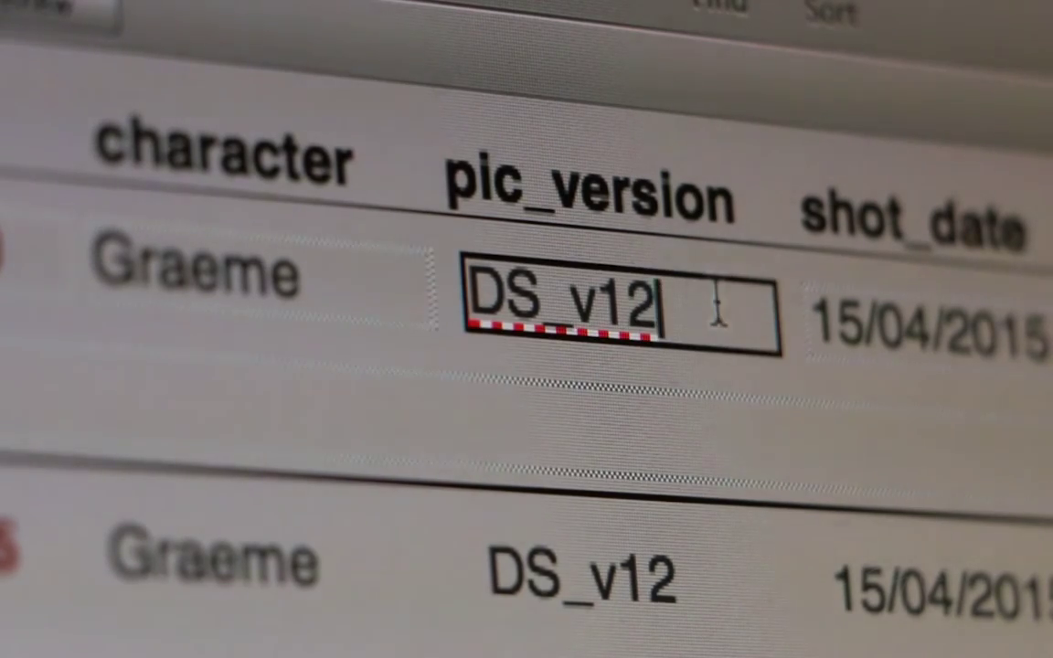
{"action": "key", "text": "BackSpace"}
{"action": "type", "text": "4"}
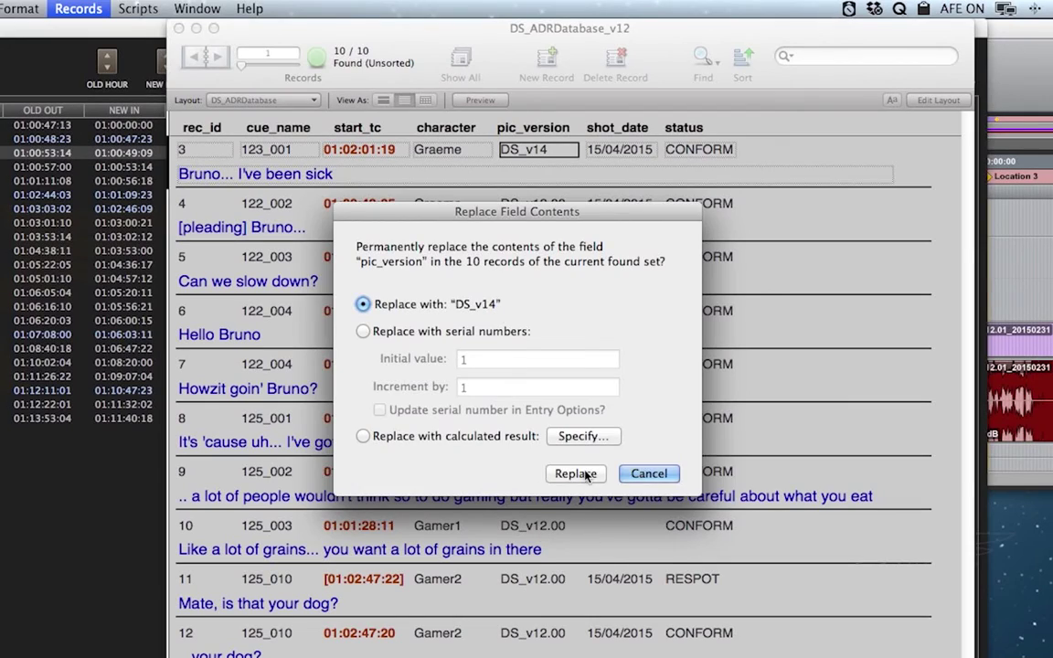
{"action": "left_click", "coordinate": [586, 475]}
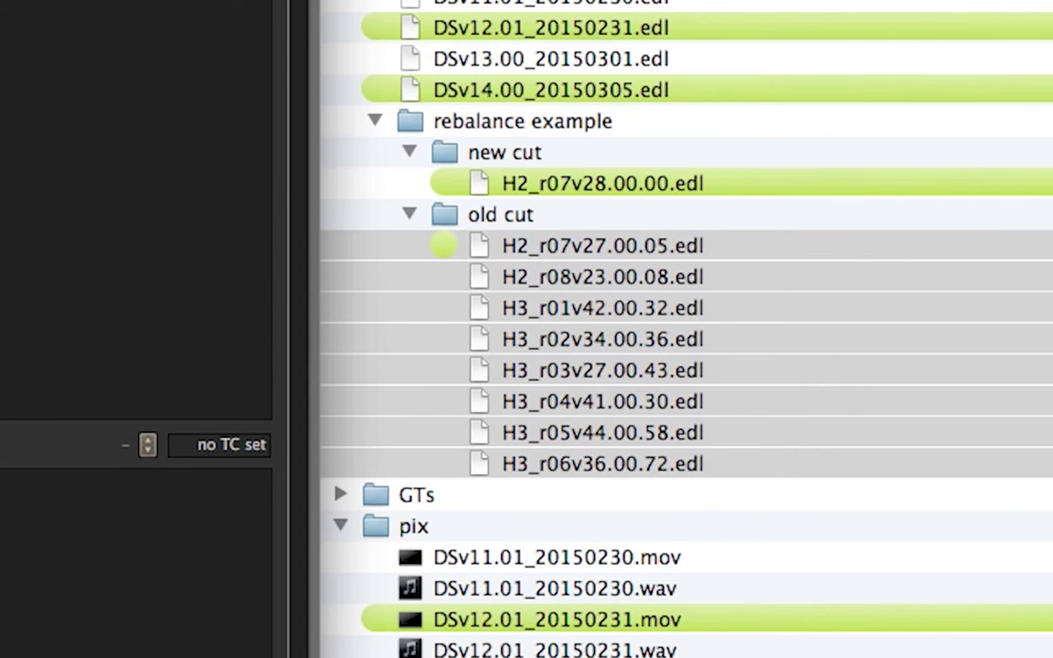
Step: Load the eight old-cut EDLs as the old list and H2_r07v28.00.00.edl as the new list, and inspect their change list's outlying old-cut event
{"action": "left_click_drag", "start_coordinate": [516, 233], "coordinate": [167, 259]}
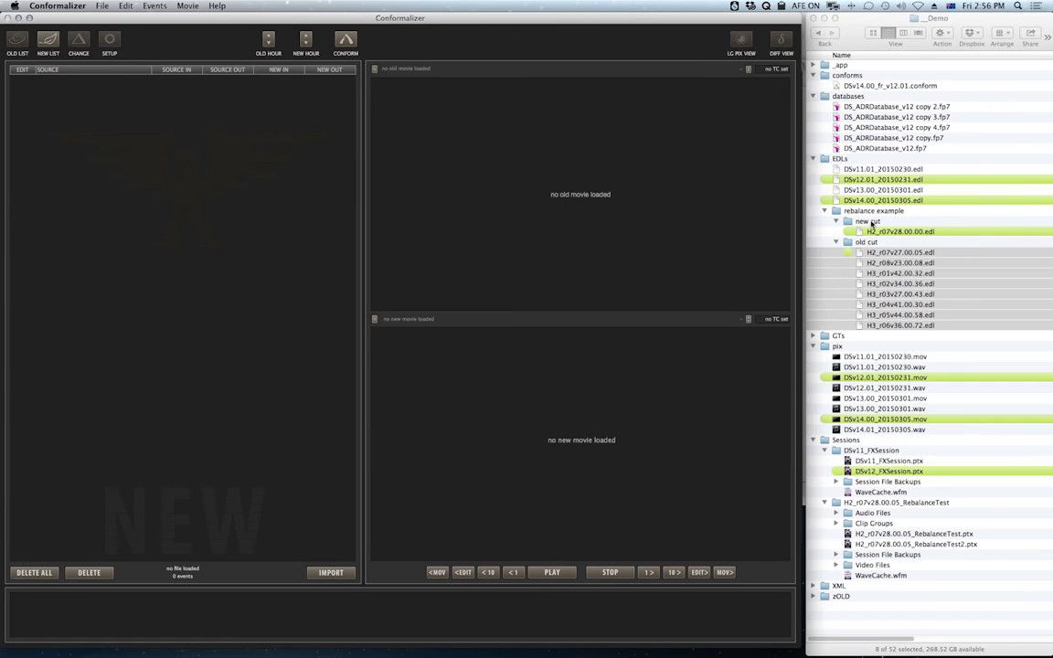
{"action": "left_click_drag", "start_coordinate": [904, 233], "coordinate": [125, 226]}
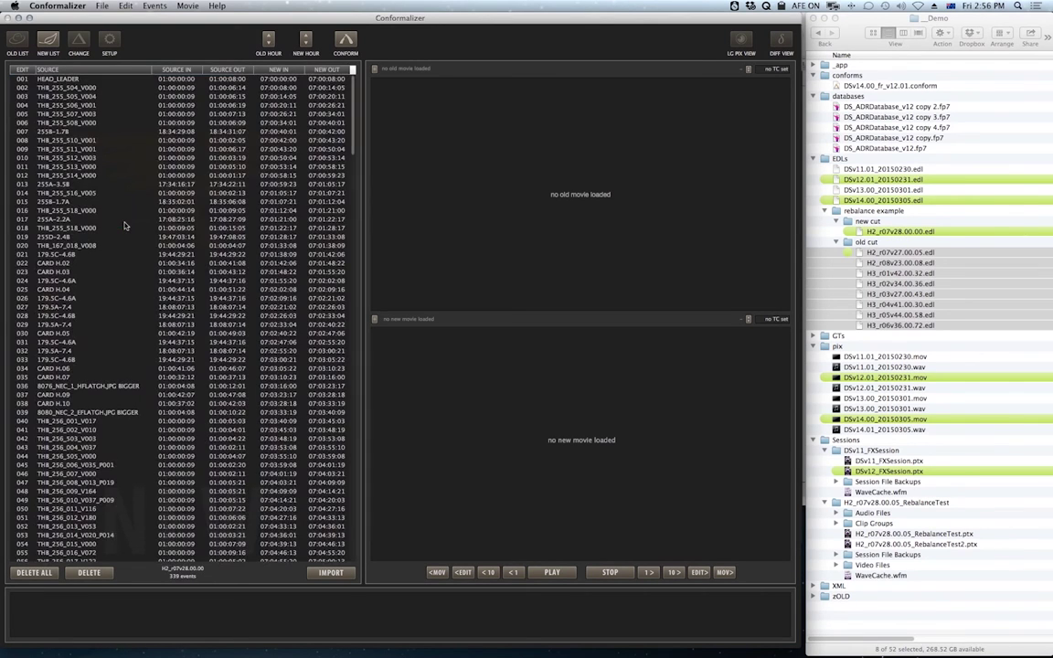
{"action": "key", "text": "super+3"}
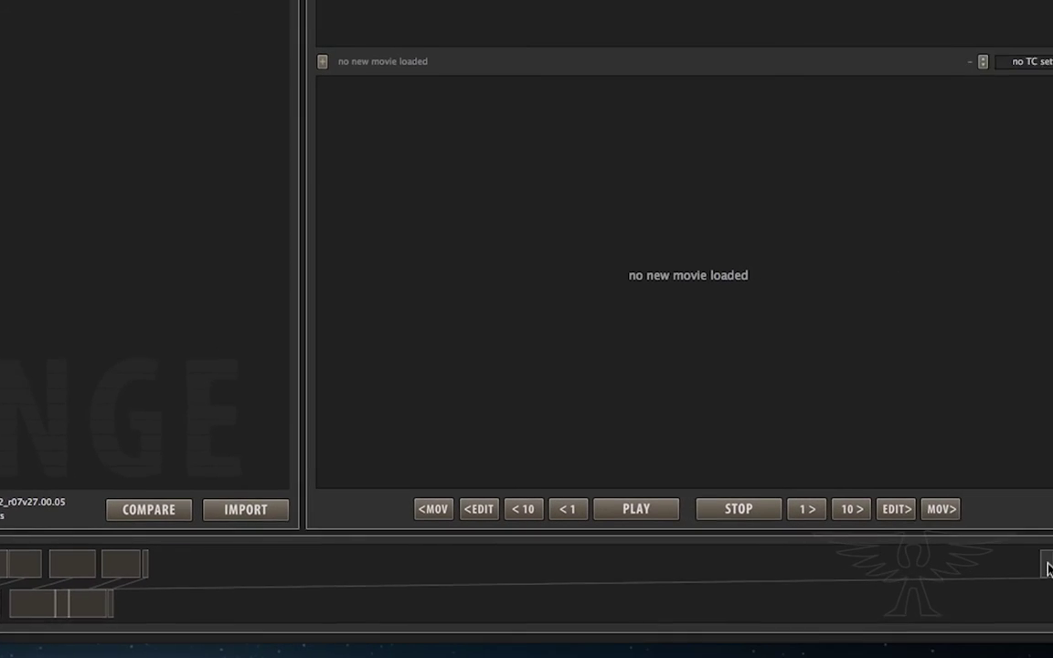
{"action": "left_click", "coordinate": [1046, 566]}
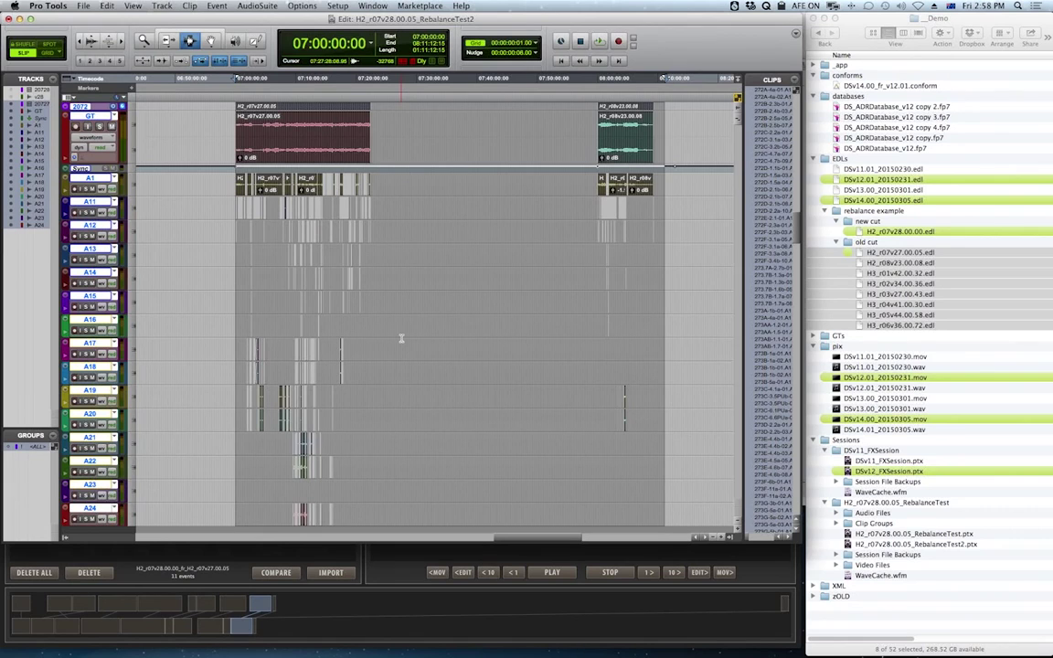
Step: In Pro Tools, move all of the rebalance session's clips so that they start at 10:00:00:00
{"action": "key", "text": "super+a"}
{"action": "key", "text": "Delete"}
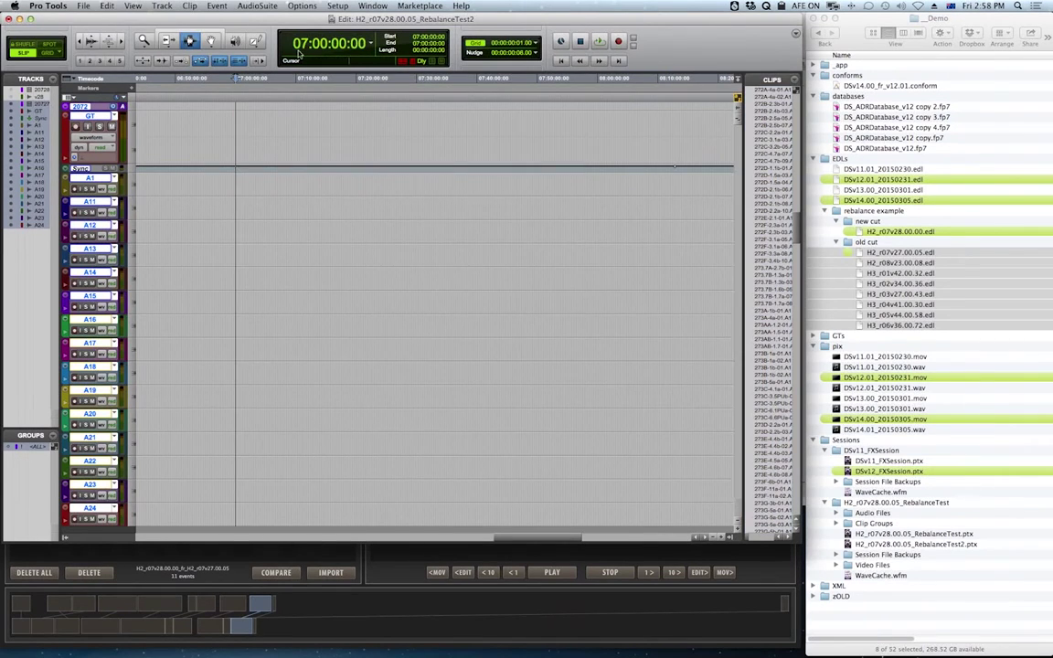
{"action": "left_click", "coordinate": [298, 43]}
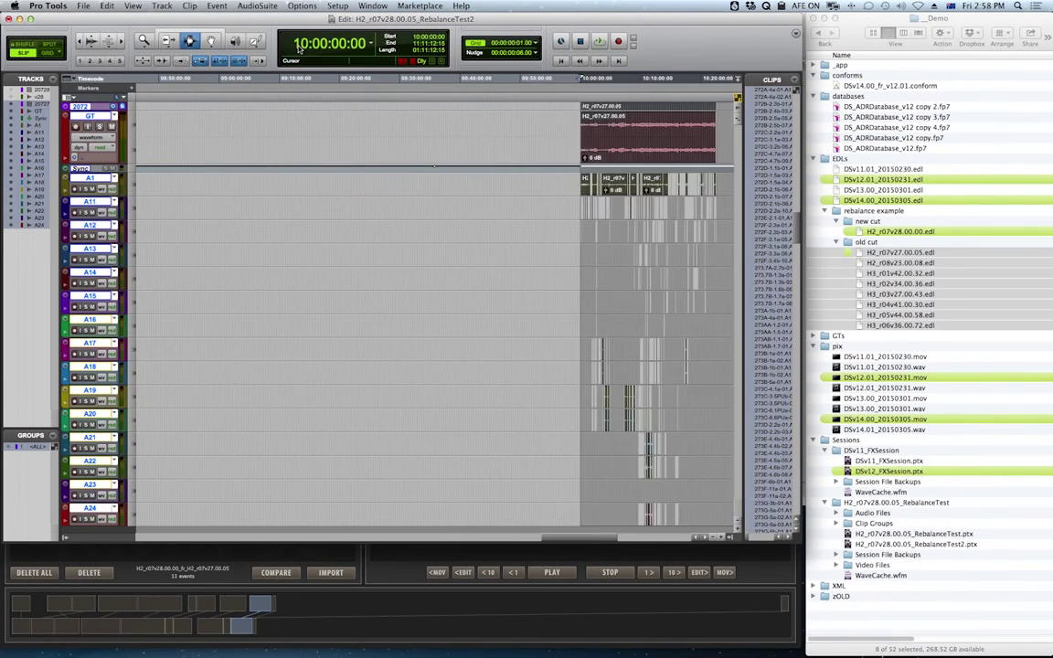
{"action": "key", "text": "super+bracketleft"}
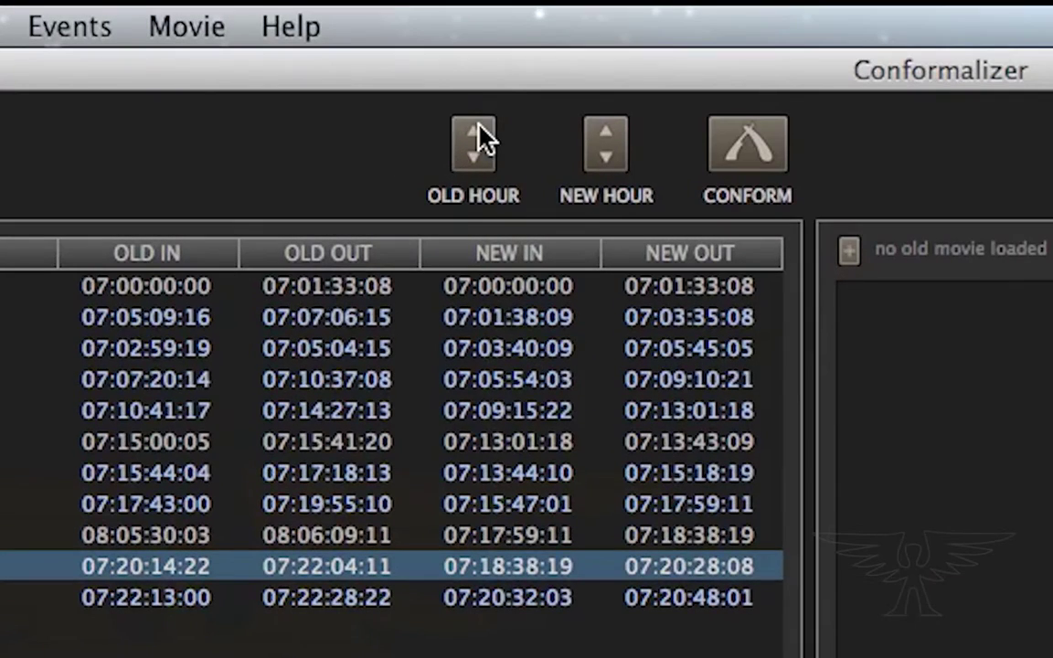
Step: In Conformalizer, shift the change list's old timecodes to start at hour 10 and conform the Pro Tools session
{"action": "left_click", "coordinate": [256, 38]}
{"action": "left_click", "coordinate": [477, 128]}
{"action": "left_click", "coordinate": [477, 128]}
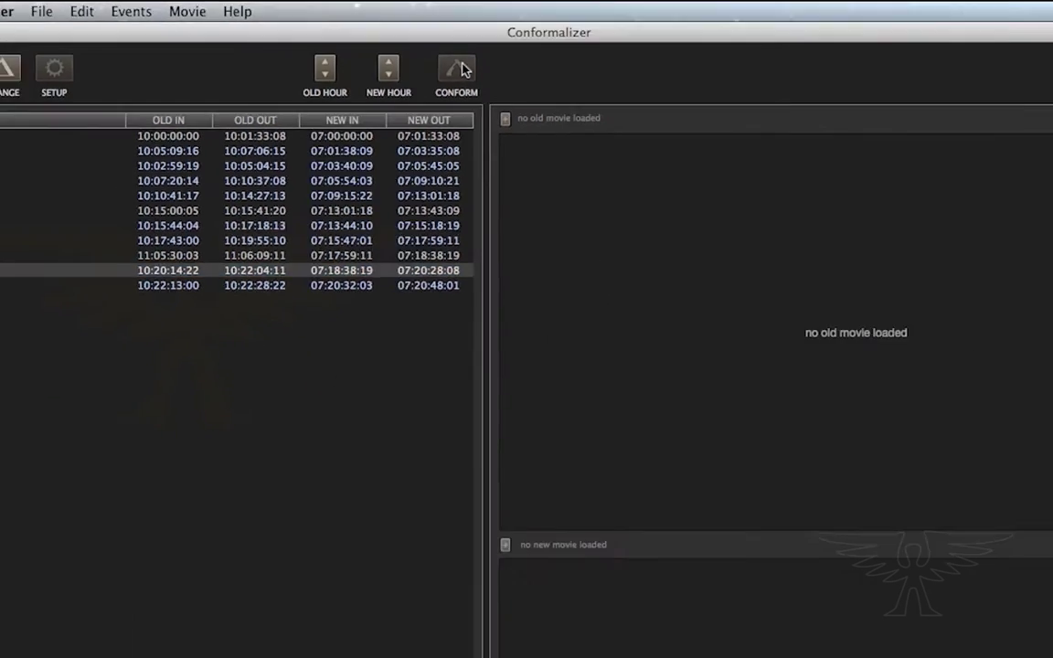
{"action": "left_click", "coordinate": [751, 145]}
{"action": "key", "text": "Return"}
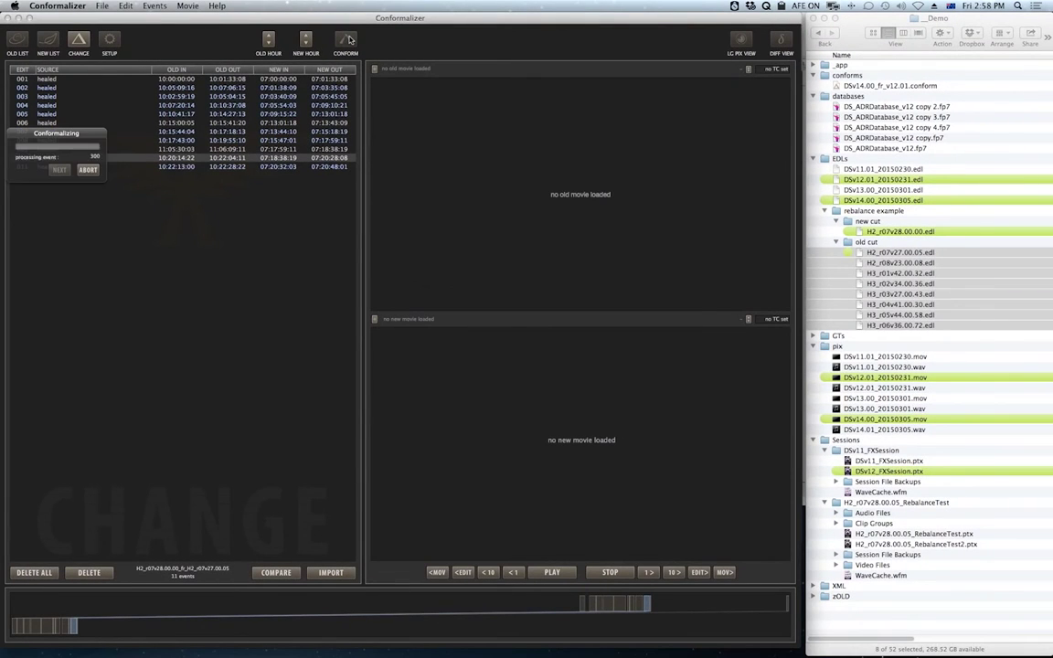